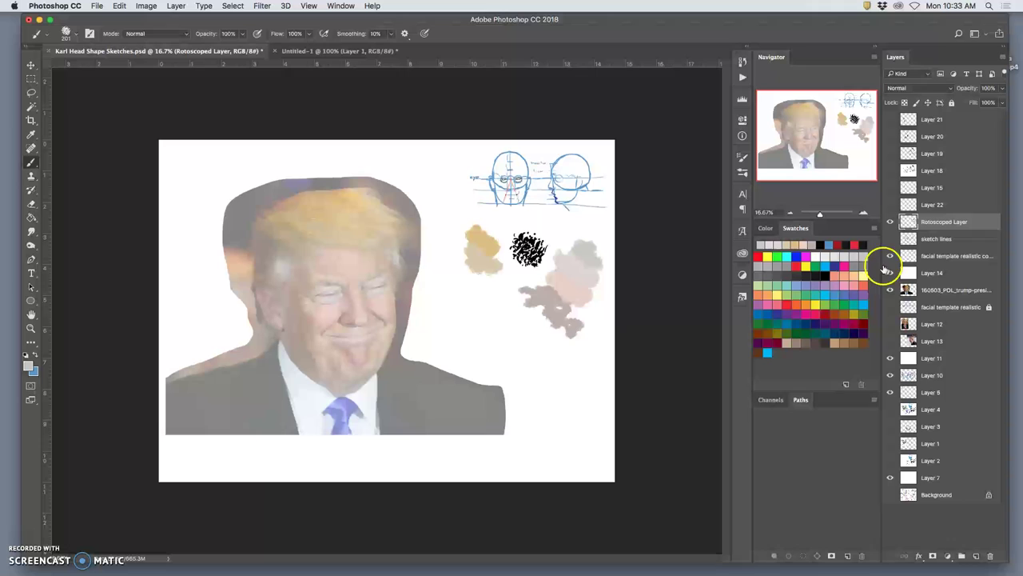
# Step: Toggle Layer 14 and the Rotoscoped Layer off and back on to compare the reference photo with the painted colours
pyautogui.click(890, 274)
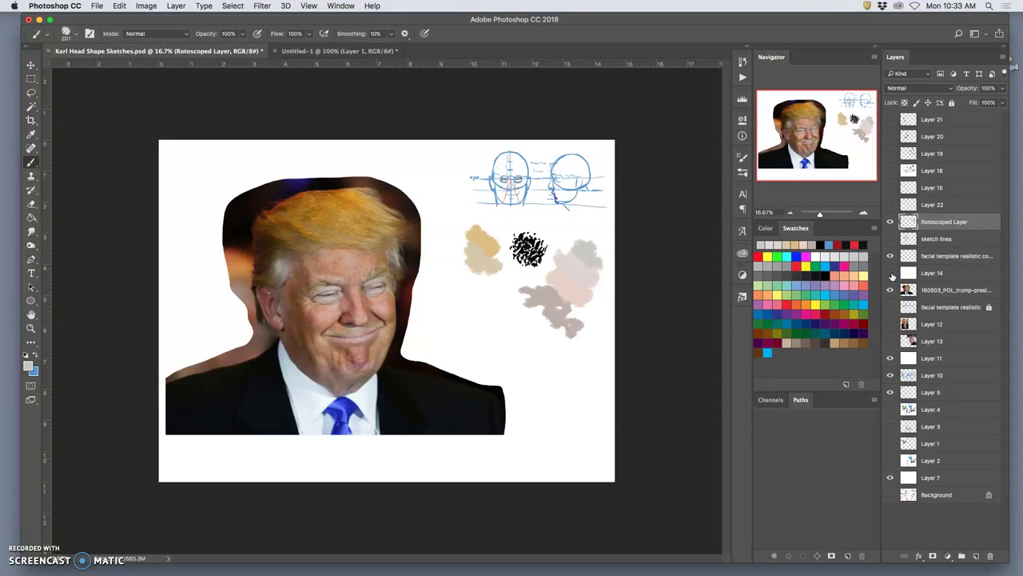
pyautogui.click(479, 276)
pyautogui.click(890, 273)
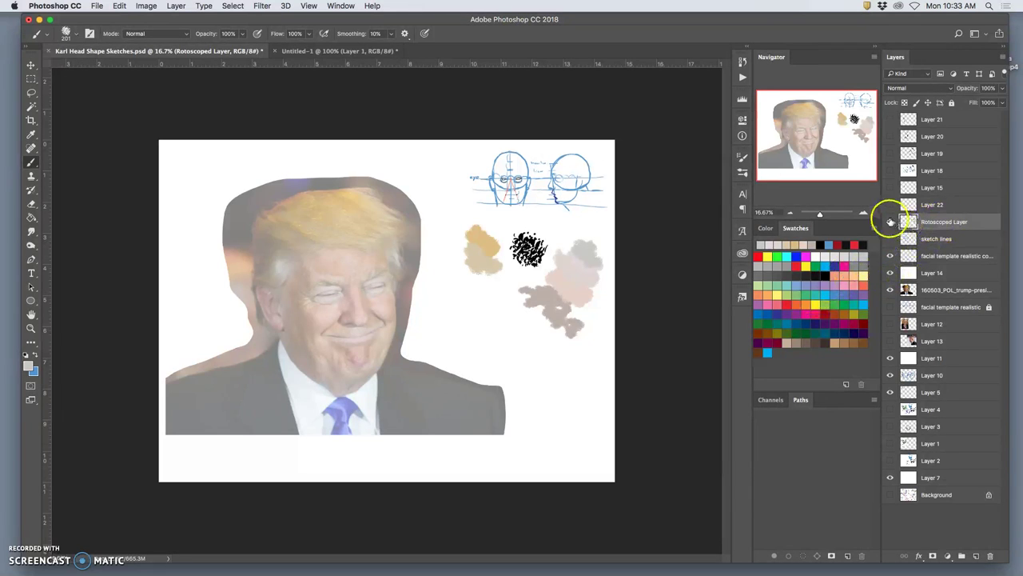
pyautogui.click(889, 221)
pyautogui.click(889, 221)
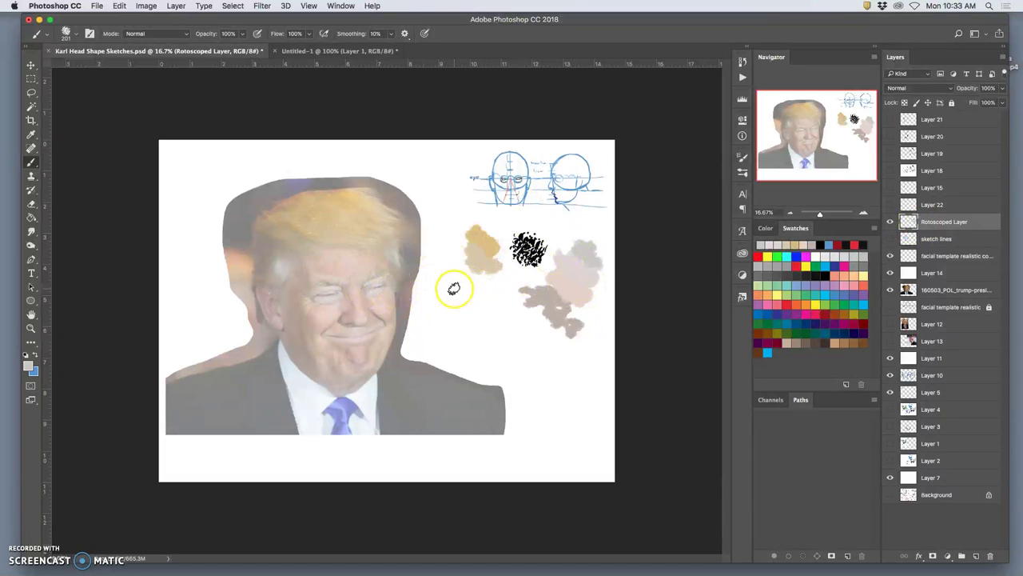
# Step: Sample the dark grey of the suit and paint it as a swatch beneath the gold colours of the palette
pyautogui.keyDown('alt'); pyautogui.click(400, 387); pyautogui.keyUp('alt')
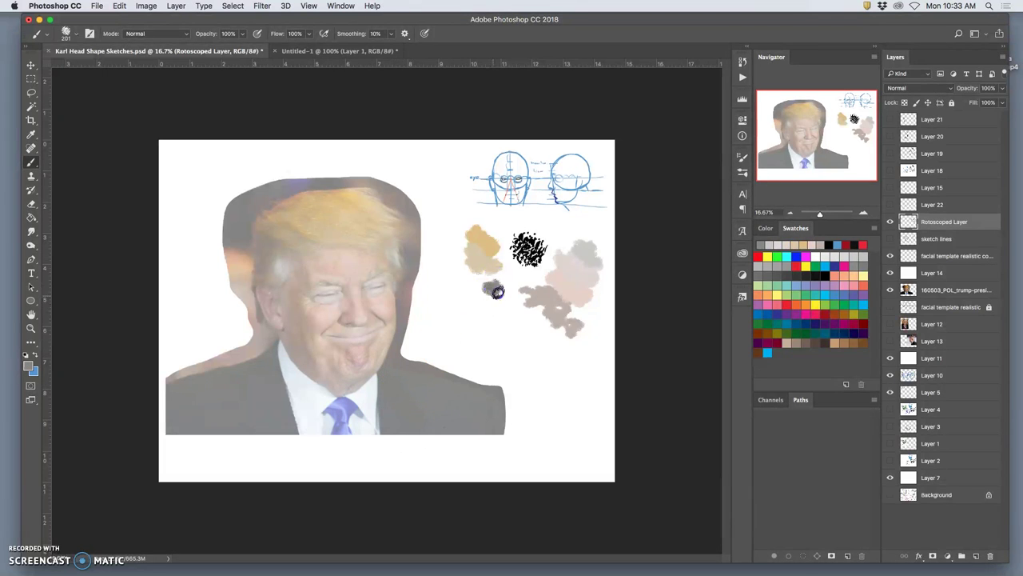
pyautogui.moveTo(488, 299); pyautogui.dragTo(484, 299)
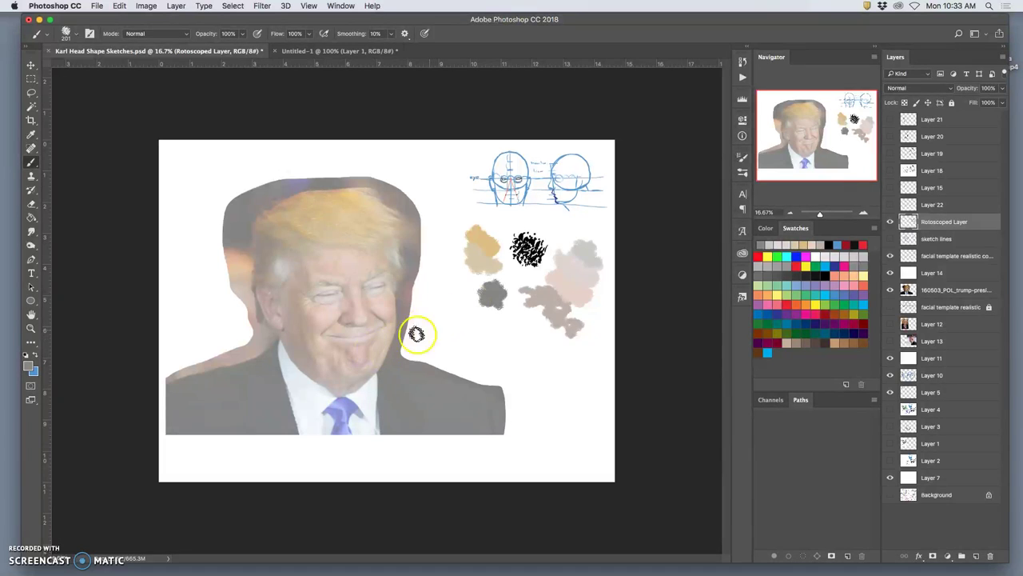
pyautogui.moveTo(463, 316); pyautogui.dragTo(610, 267)
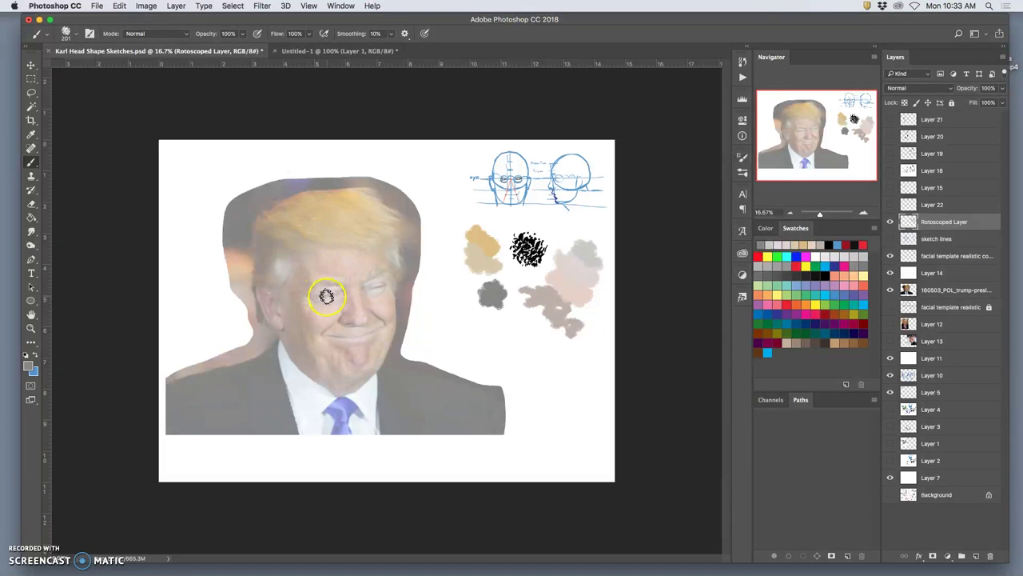
# Step: Paint the closed-eye lines, the nostril shadow and the dark edge around the ear in dark grey
pyautogui.press('super+equal')
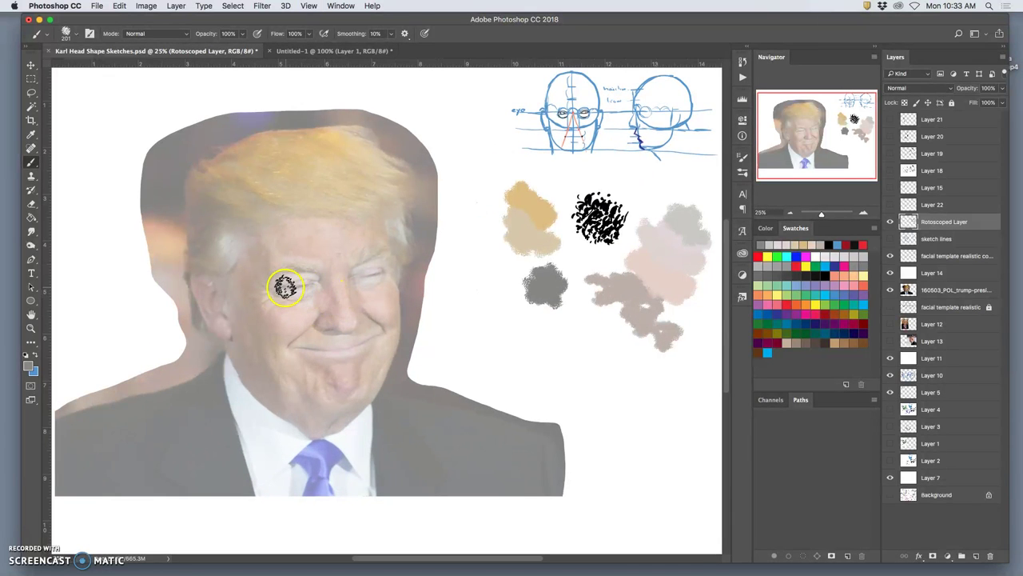
pyautogui.click(281, 287)
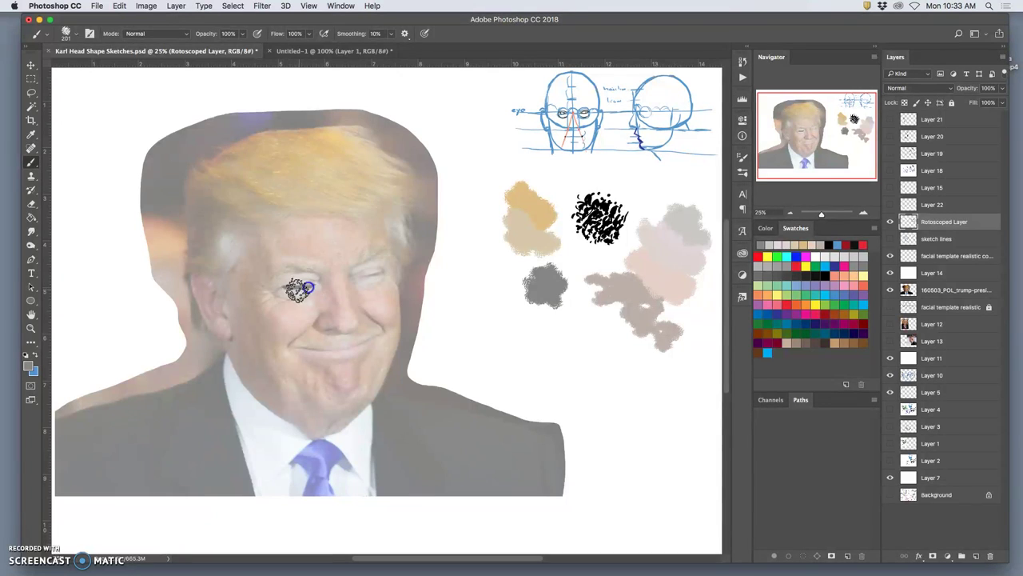
pyautogui.moveTo(309, 287); pyautogui.dragTo(315, 286)
pyautogui.click(358, 278)
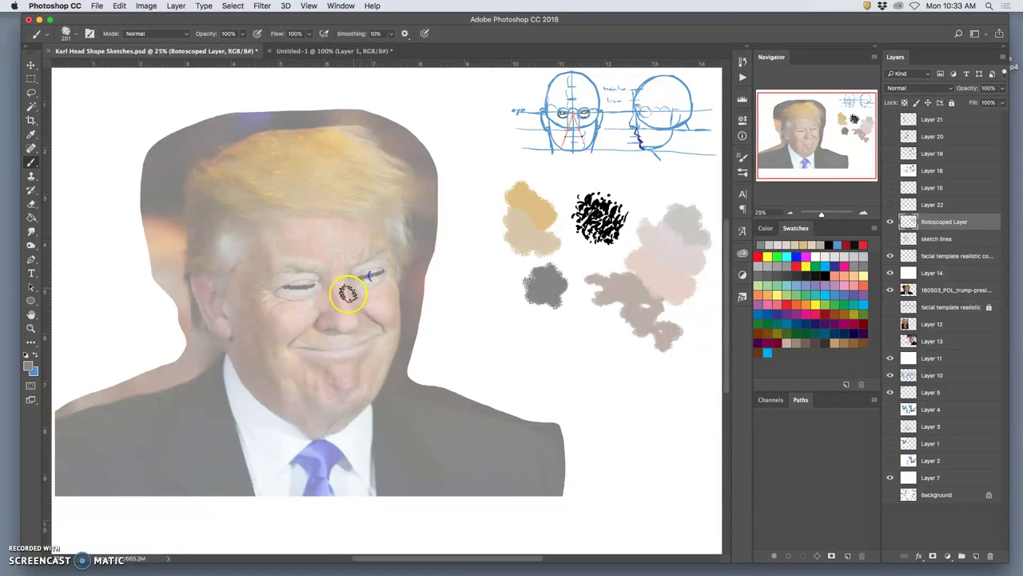
pyautogui.click(330, 330)
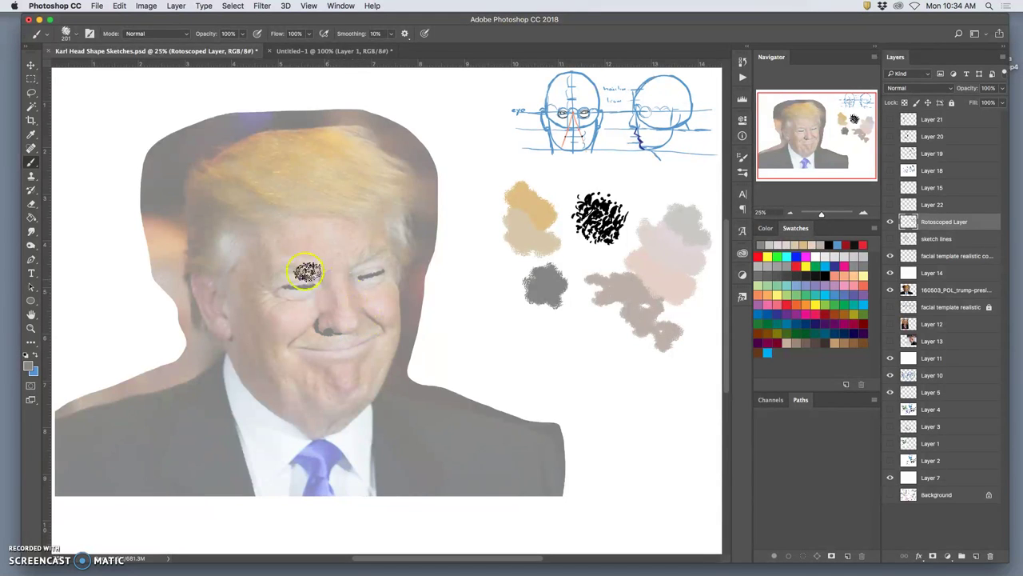
pyautogui.click(190, 274)
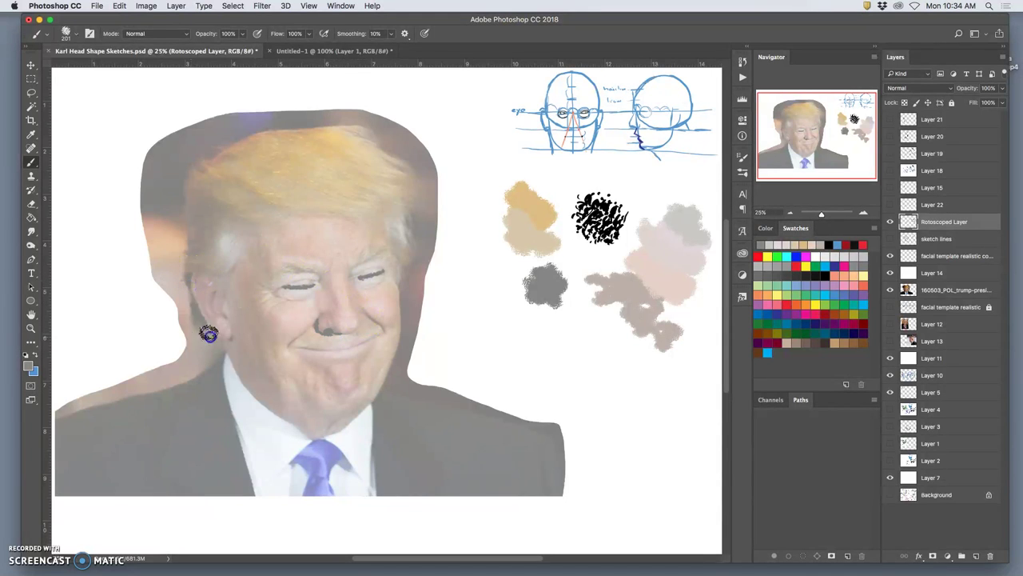
pyautogui.moveTo(216, 340)
pyautogui.mouseDown()
pyautogui.moveTo(224, 344)
pyautogui.moveTo(225, 319)
pyautogui.mouseUp()
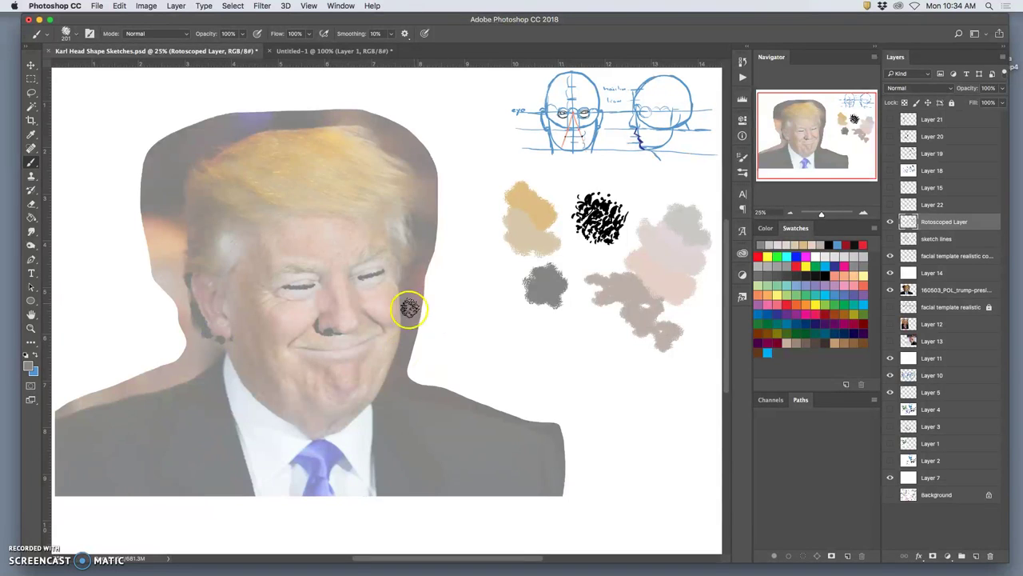
# Step: Paint the mouth line with a muted palette tone and a highlight below the lips with the pale pink swatch
pyautogui.keyDown('alt'); pyautogui.click(636, 289); pyautogui.keyUp('alt')
pyautogui.moveTo(299, 348); pyautogui.dragTo(334, 351)
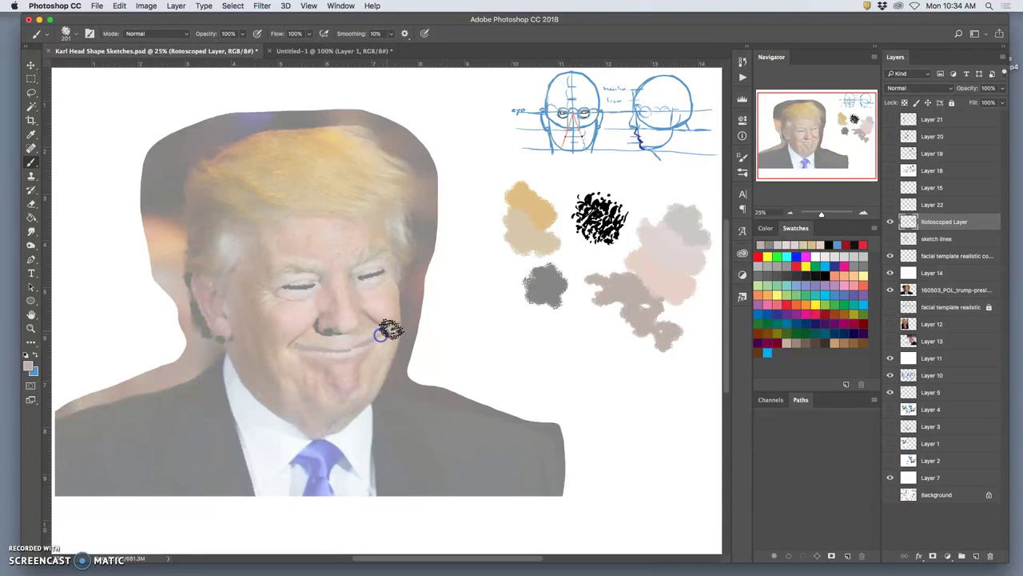
pyautogui.keyDown('alt'); pyautogui.click(660, 278); pyautogui.keyUp('alt')
pyautogui.moveTo(349, 365)
pyautogui.mouseDown()
pyautogui.moveTo(328, 384)
pyautogui.moveTo(354, 382)
pyautogui.mouseUp()
# Step: Sample the reddish tone of the ear, add it as a palette swatch and paint the chin shadow with it
pyautogui.keyDown('alt'); pyautogui.click(202, 294); pyautogui.keyUp('alt')
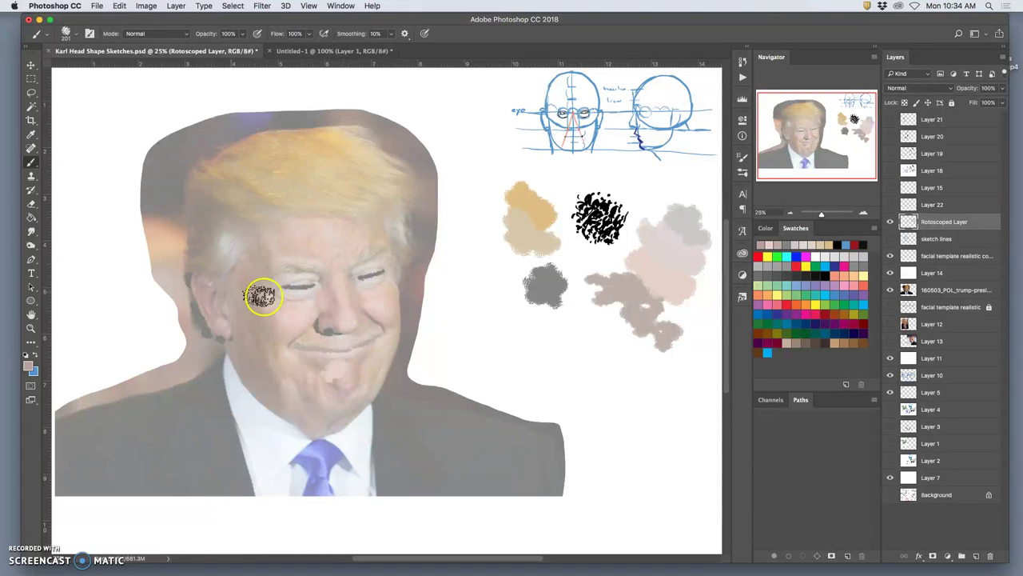
pyautogui.moveTo(685, 305); pyautogui.dragTo(689, 303)
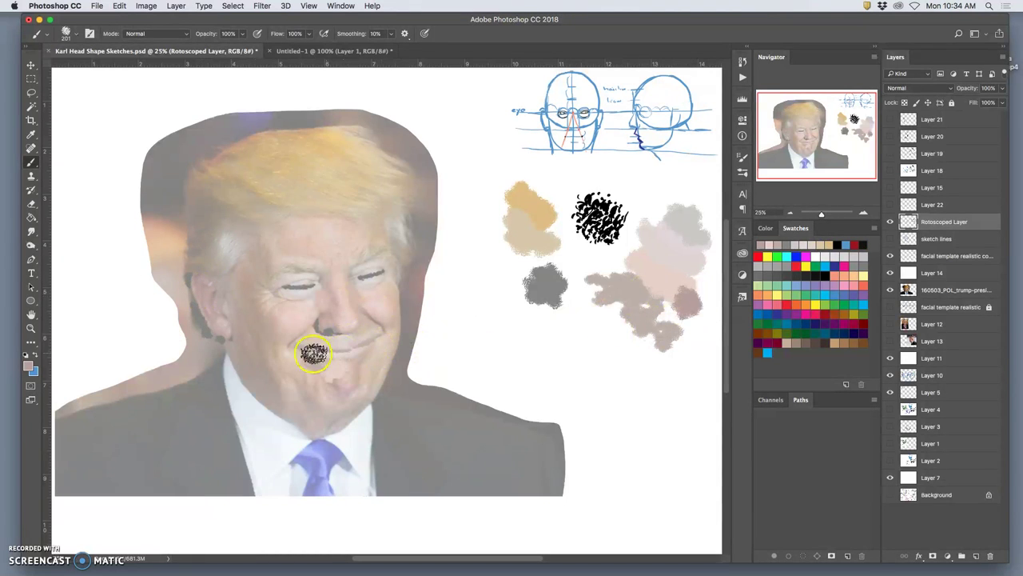
pyautogui.moveTo(314, 354); pyautogui.dragTo(335, 383)
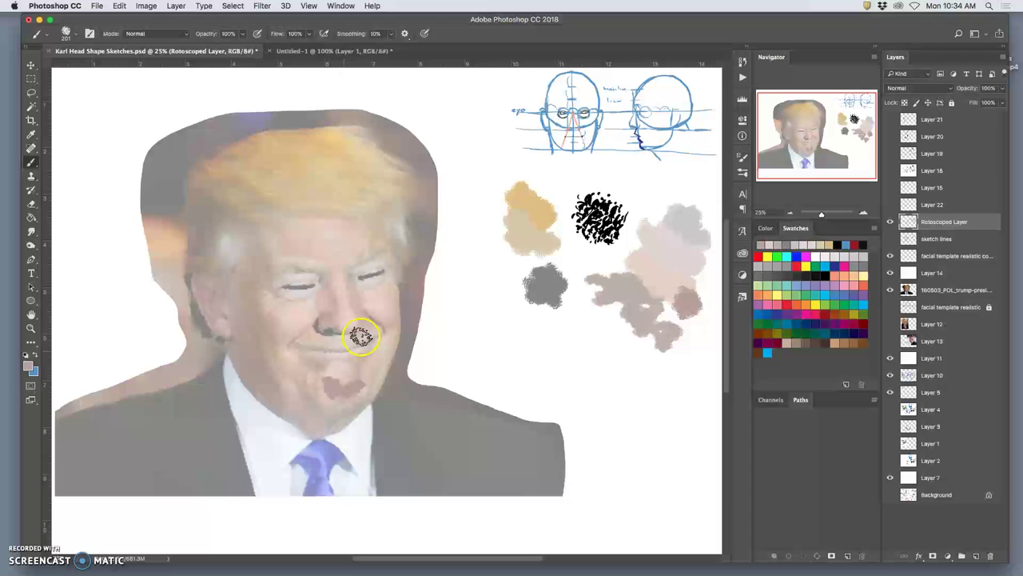
# Step: Paint the main mass of the hair with the gold palette colour
pyautogui.keyDown('alt'); pyautogui.click(531, 206); pyautogui.keyUp('alt')
pyautogui.click(284, 152)
pyautogui.moveTo(285, 152)
pyautogui.mouseDown()
pyautogui.moveTo(246, 165)
pyautogui.moveTo(243, 176)
pyautogui.moveTo(295, 146)
pyautogui.moveTo(379, 155)
pyautogui.moveTo(257, 162)
pyautogui.moveTo(224, 209)
pyautogui.mouseUp()
# Step: Sample a grey-brown and a reddish brown around the hair and add both as swatches above the pink tones
pyautogui.keyDown('alt'); pyautogui.click(198, 200); pyautogui.keyUp('alt')
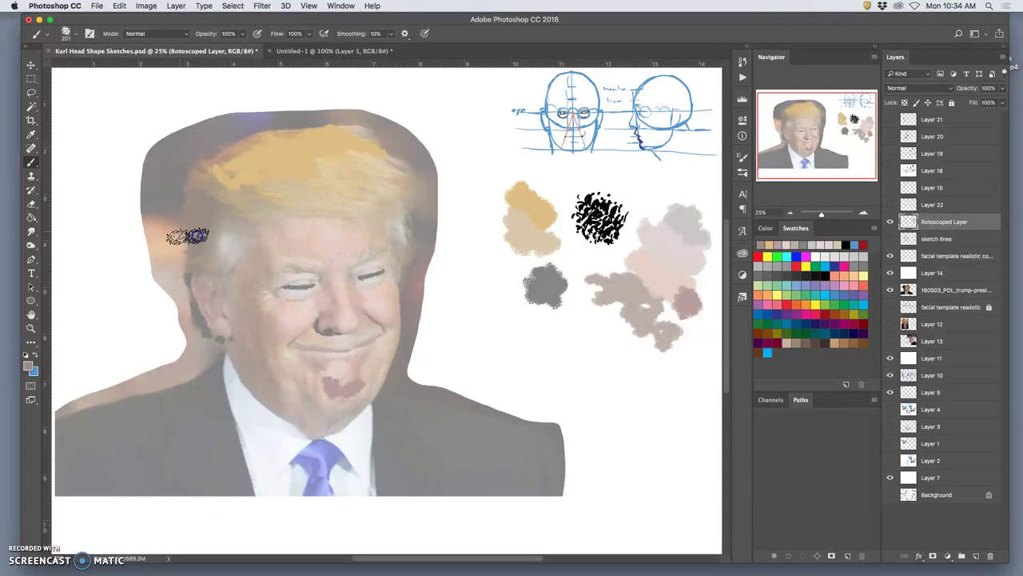
pyautogui.click(657, 195)
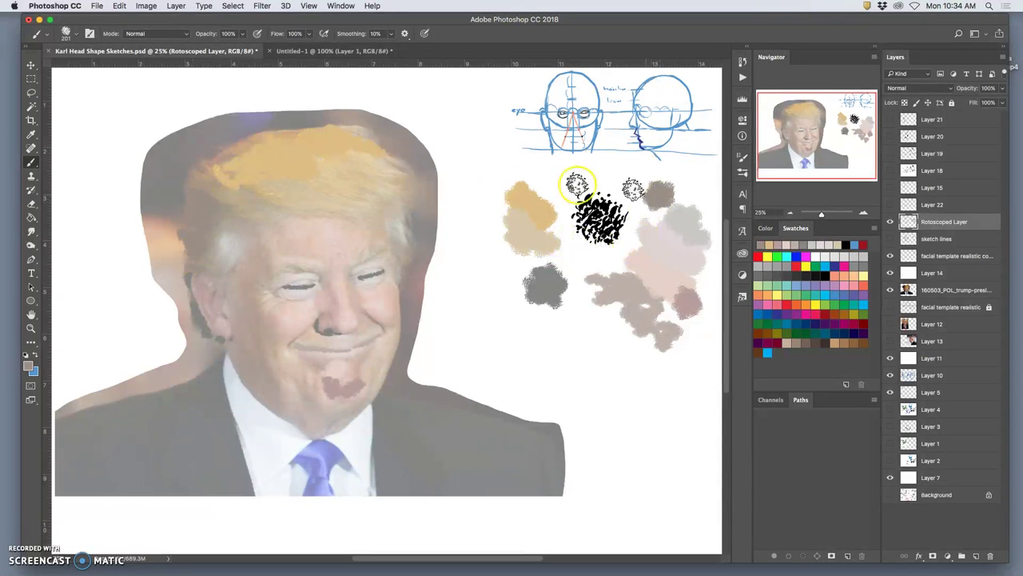
pyautogui.keyDown('alt'); pyautogui.click(220, 156); pyautogui.keyUp('alt')
pyautogui.click(628, 180)
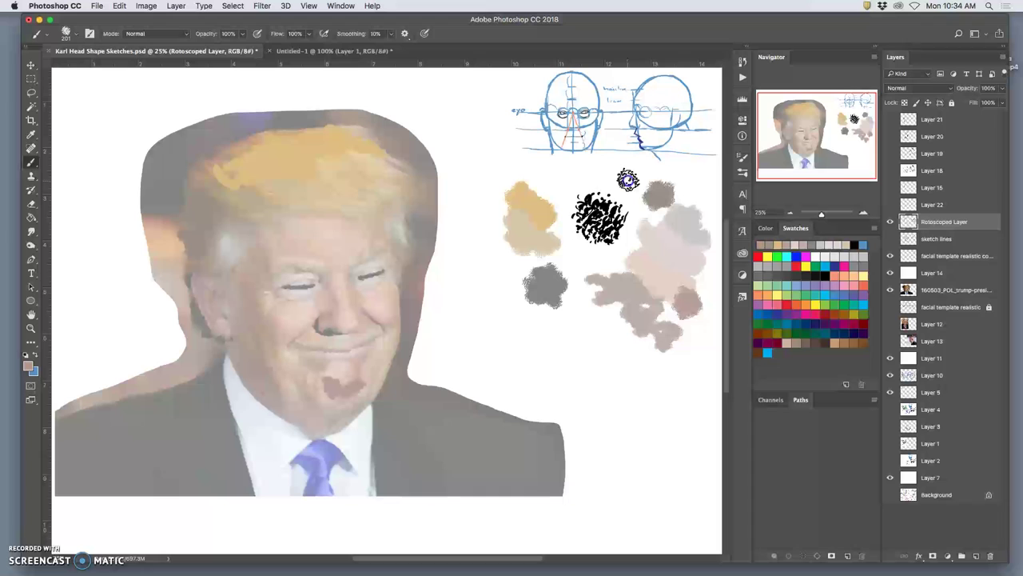
pyautogui.click(628, 179)
pyautogui.keyDown('alt'); pyautogui.click(240, 170); pyautogui.keyUp('alt')
# Step: Paint the reddish-brown shadow along the hair's upper edge and work lighter strands into the gold hair
pyautogui.keyDown('alt'); pyautogui.click(215, 159); pyautogui.keyUp('alt')
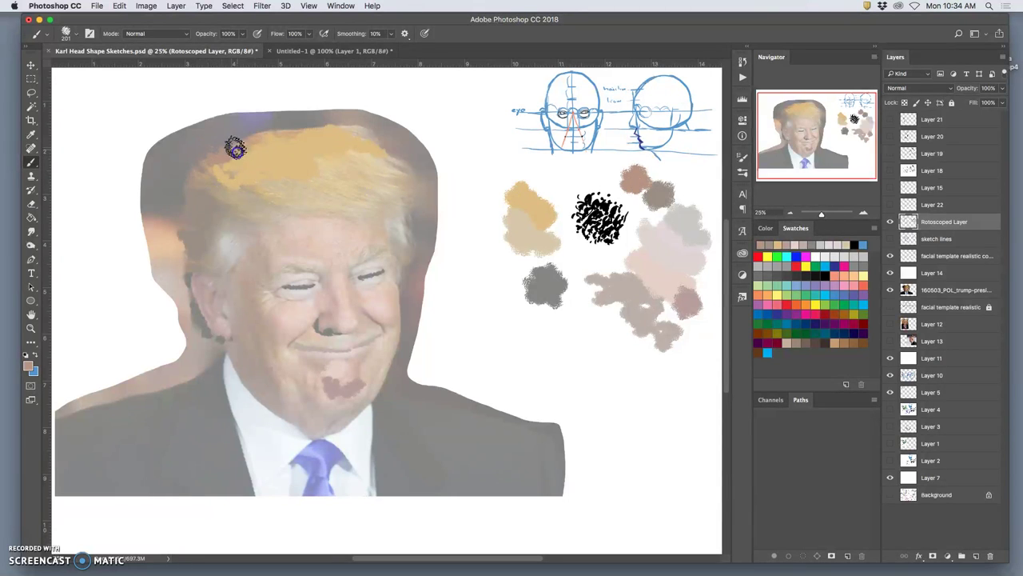
pyautogui.moveTo(244, 137)
pyautogui.mouseDown()
pyautogui.moveTo(307, 131)
pyautogui.moveTo(320, 173)
pyautogui.moveTo(313, 206)
pyautogui.moveTo(269, 201)
pyautogui.moveTo(296, 217)
pyautogui.moveTo(377, 201)
pyautogui.moveTo(377, 175)
pyautogui.moveTo(404, 160)
pyautogui.moveTo(360, 136)
pyautogui.mouseUp()
pyautogui.keyDown('alt'); pyautogui.click(345, 164); pyautogui.keyUp('alt')
# Step: Paint taupe shadows beneath the hairline and at the temple, and pale pink highlights on the forehead
pyautogui.keyDown('alt'); pyautogui.click(622, 289); pyautogui.keyUp('alt')
pyautogui.click(324, 203)
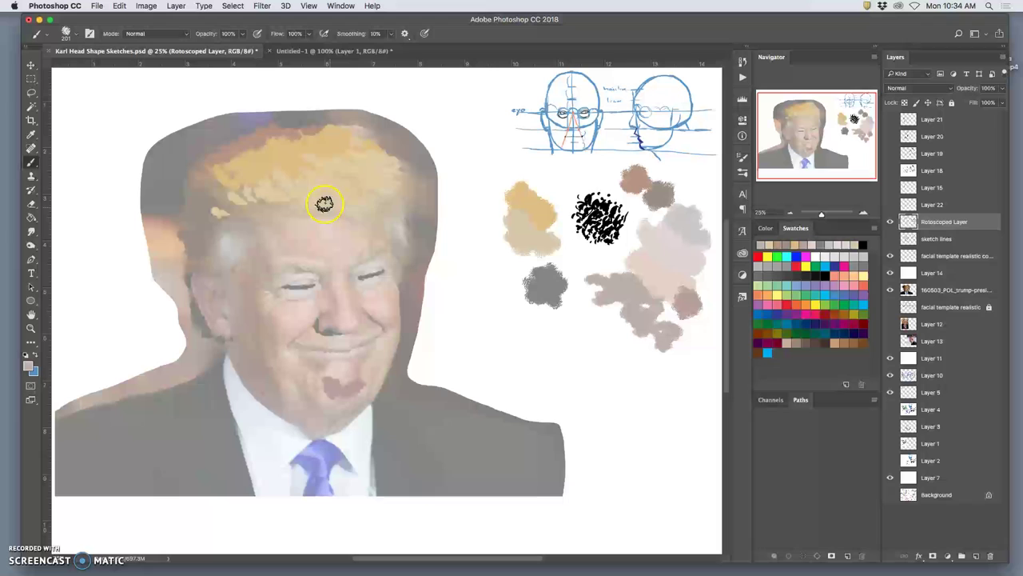
pyautogui.moveTo(323, 204)
pyautogui.mouseDown()
pyautogui.moveTo(378, 218)
pyautogui.moveTo(389, 209)
pyautogui.moveTo(379, 221)
pyautogui.moveTo(395, 254)
pyautogui.mouseUp()
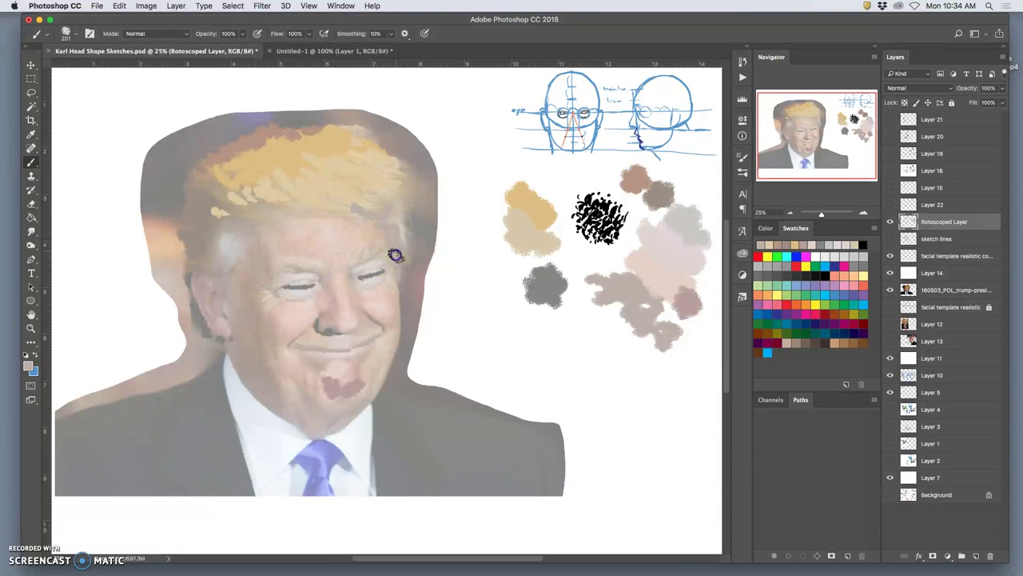
pyautogui.keyDown('alt'); pyautogui.click(642, 281); pyautogui.keyUp('alt')
pyautogui.click(384, 243)
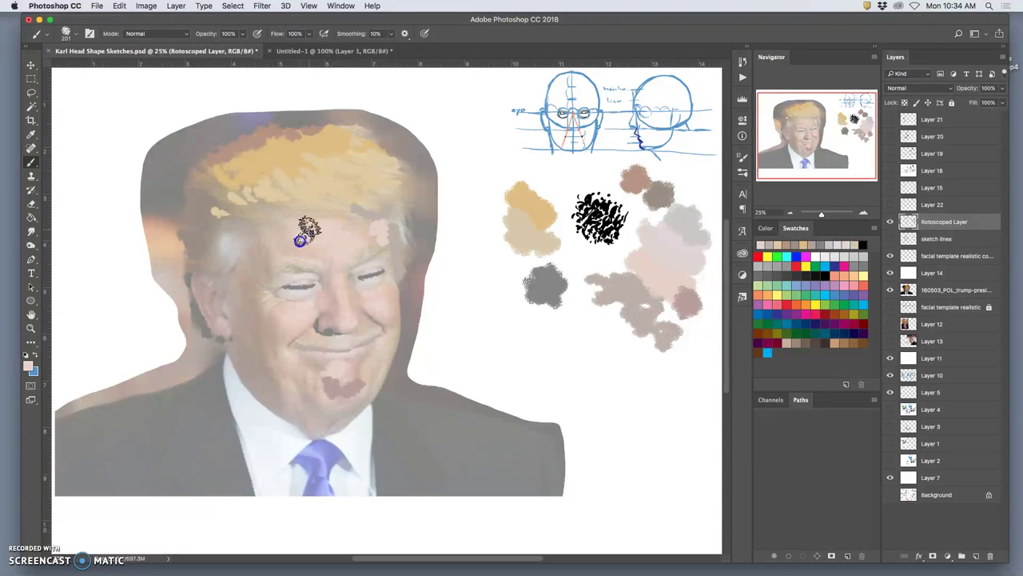
# Step: Paint pale beige patches on the cheeks and nose with the light gold palette colour
pyautogui.keyDown('alt'); pyautogui.click(509, 263); pyautogui.keyUp('alt')
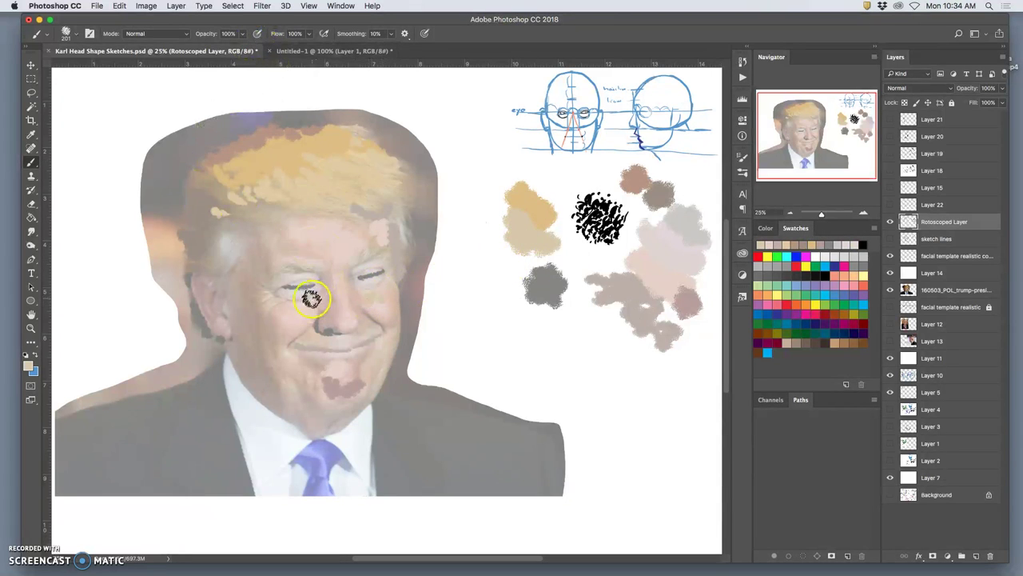
pyautogui.click(308, 283)
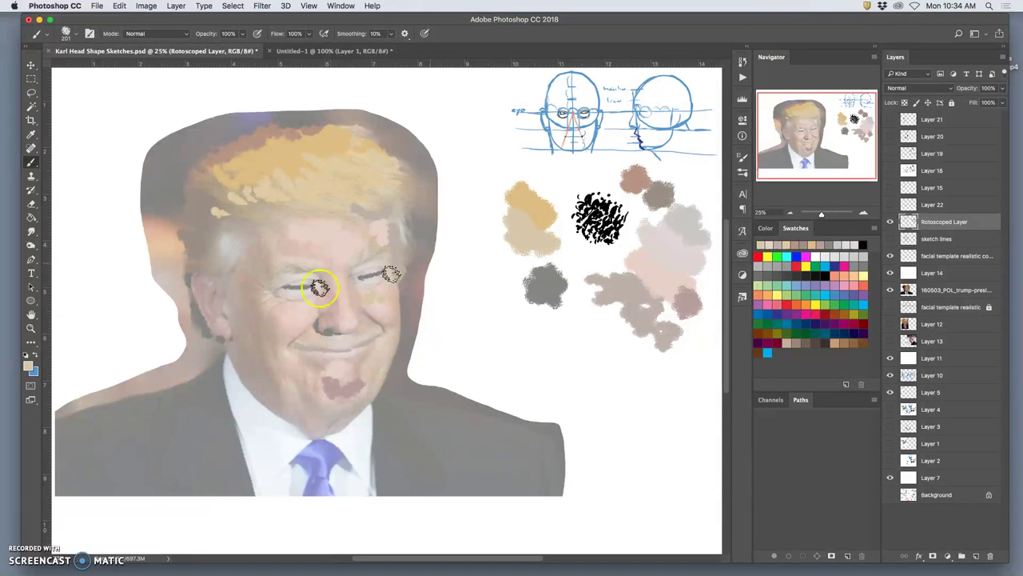
pyautogui.click(240, 284)
pyautogui.keyDown('alt'); pyautogui.click(539, 257); pyautogui.keyUp('alt')
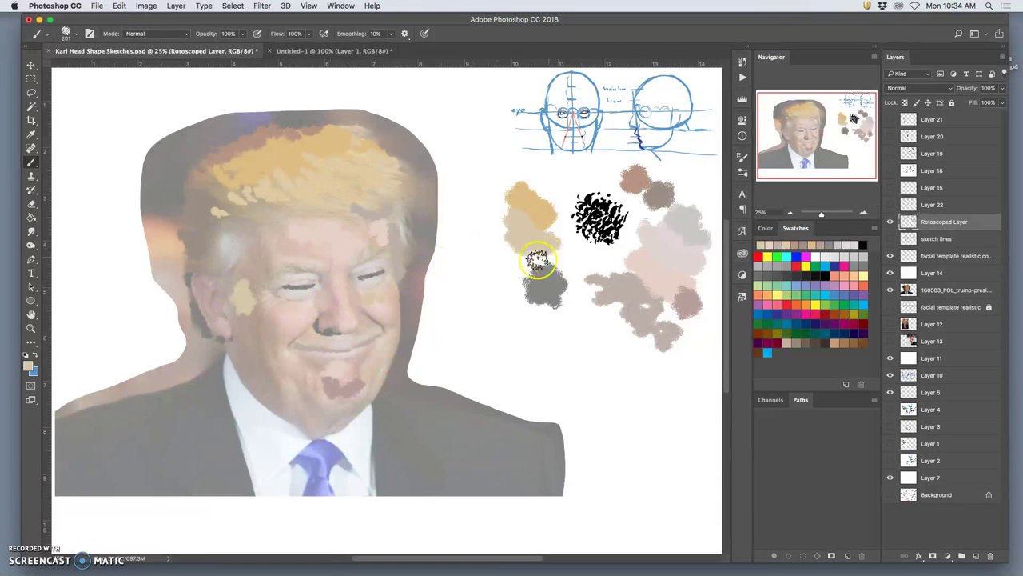
pyautogui.moveTo(344, 324); pyautogui.dragTo(347, 307)
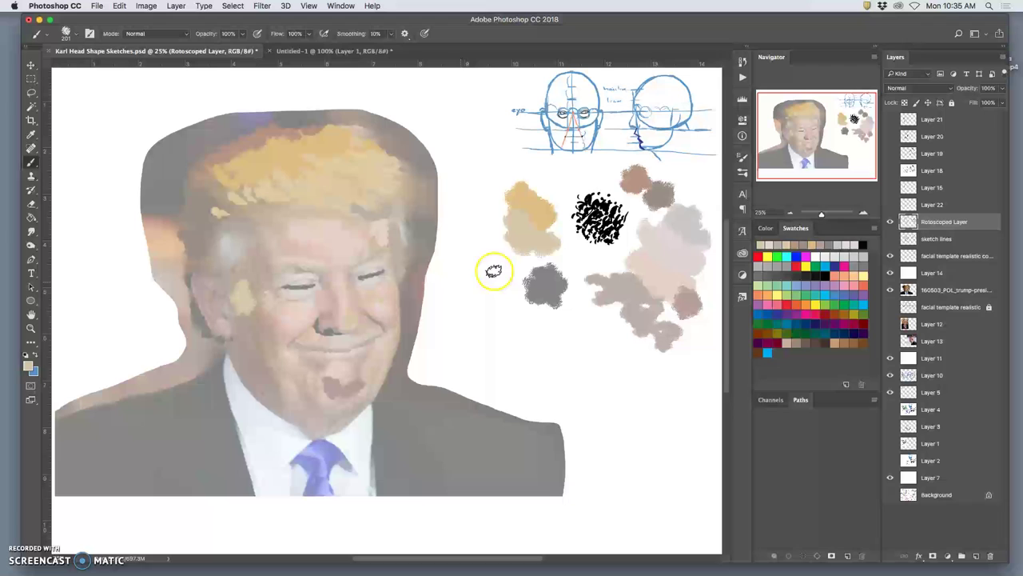
pyautogui.click(355, 305)
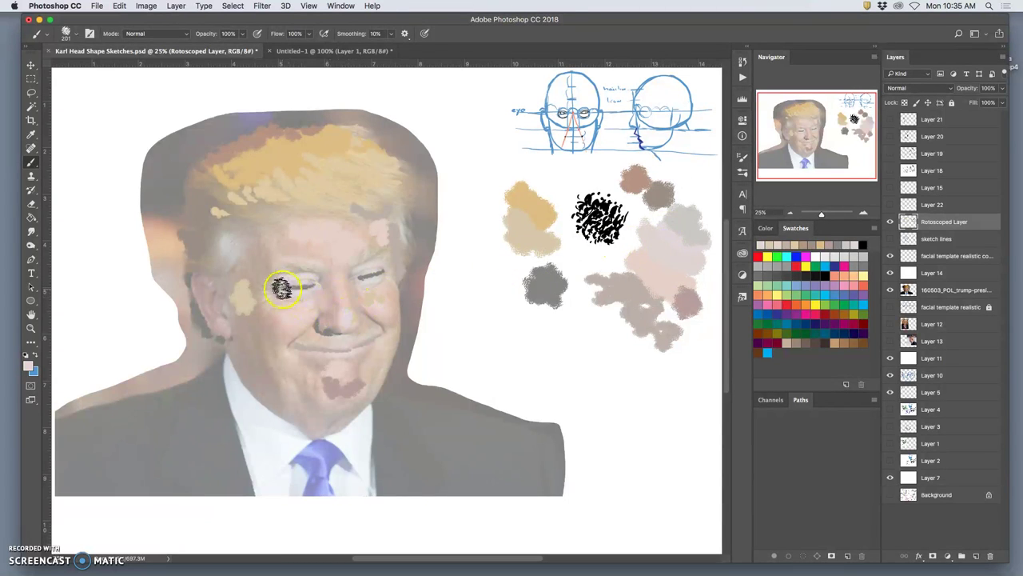
# Step: Paint the eyelids and the areas around both closed eyes in pale pink
pyautogui.click(308, 277)
pyautogui.moveTo(310, 283)
pyautogui.mouseDown()
pyautogui.moveTo(290, 292)
pyautogui.moveTo(323, 286)
pyautogui.mouseUp()
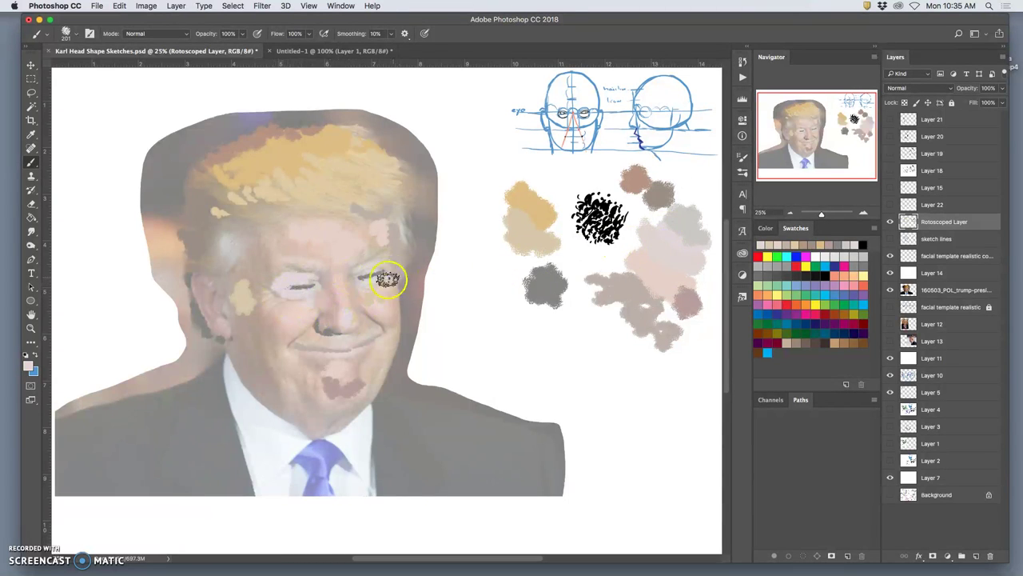
pyautogui.moveTo(389, 278); pyautogui.dragTo(359, 272)
pyautogui.click(360, 285)
# Step: Paint both eyebrows in the pale beige tone
pyautogui.keyDown('alt'); pyautogui.click(572, 276); pyautogui.keyUp('alt')
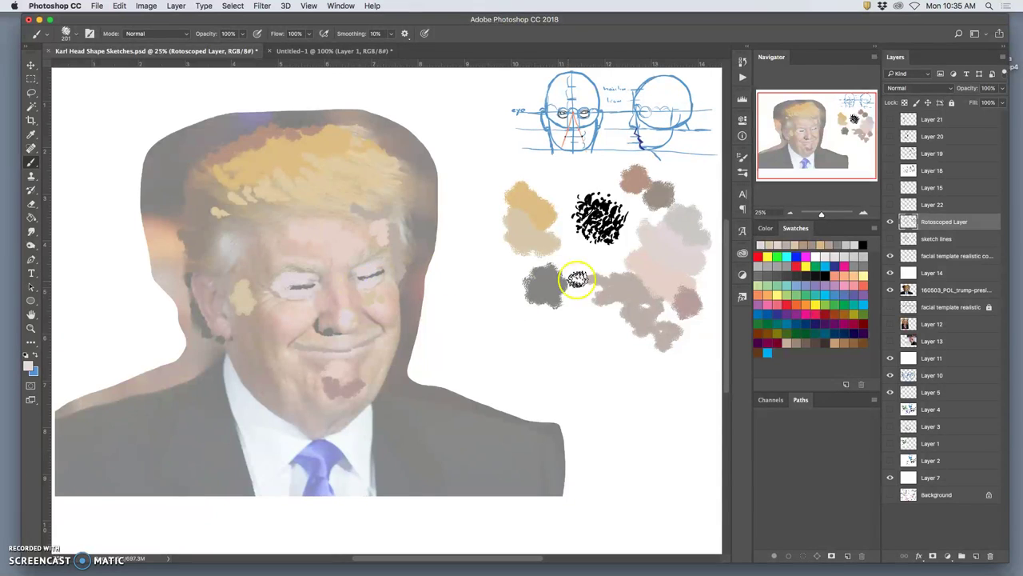
pyautogui.click(386, 269)
pyautogui.click(311, 270)
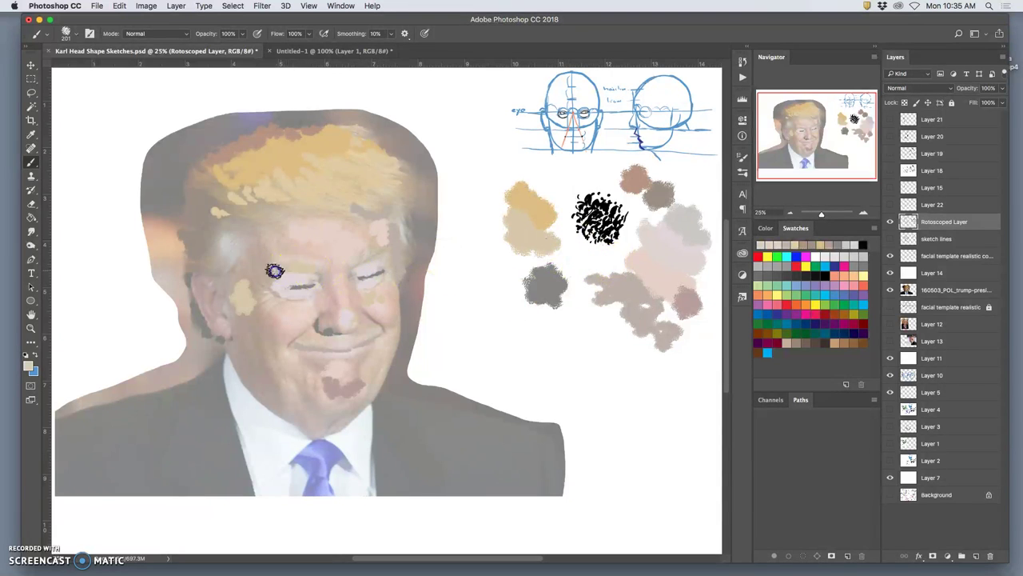
pyautogui.click(366, 269)
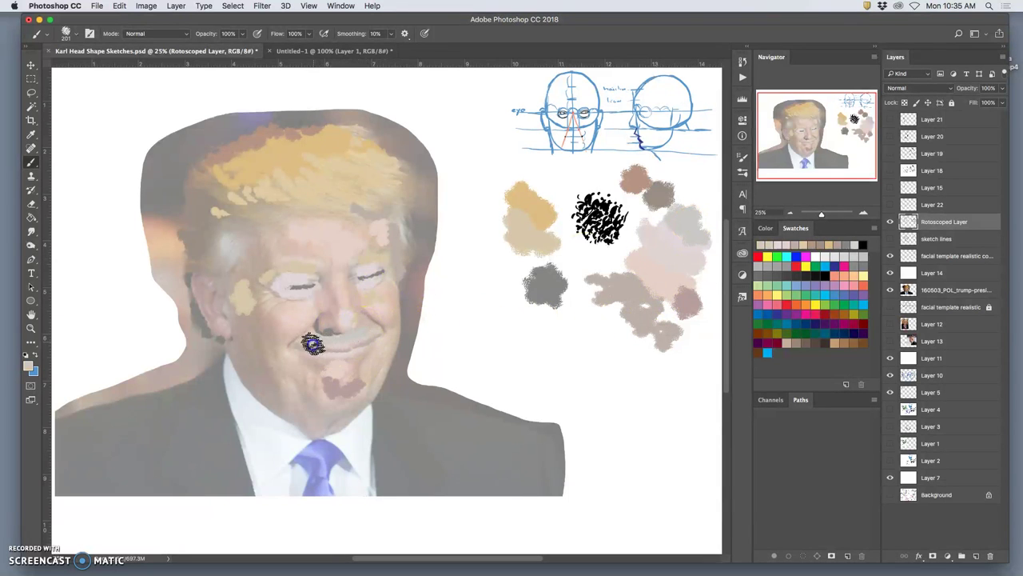
# Step: Shade the upper lip and far cheek in light grey and a grey-beige sampled from the jaw, adding the grey-beige to the palette
pyautogui.moveTo(362, 336)
pyautogui.mouseDown()
pyautogui.moveTo(389, 354)
pyautogui.moveTo(373, 355)
pyautogui.moveTo(392, 348)
pyautogui.moveTo(369, 377)
pyautogui.mouseUp()
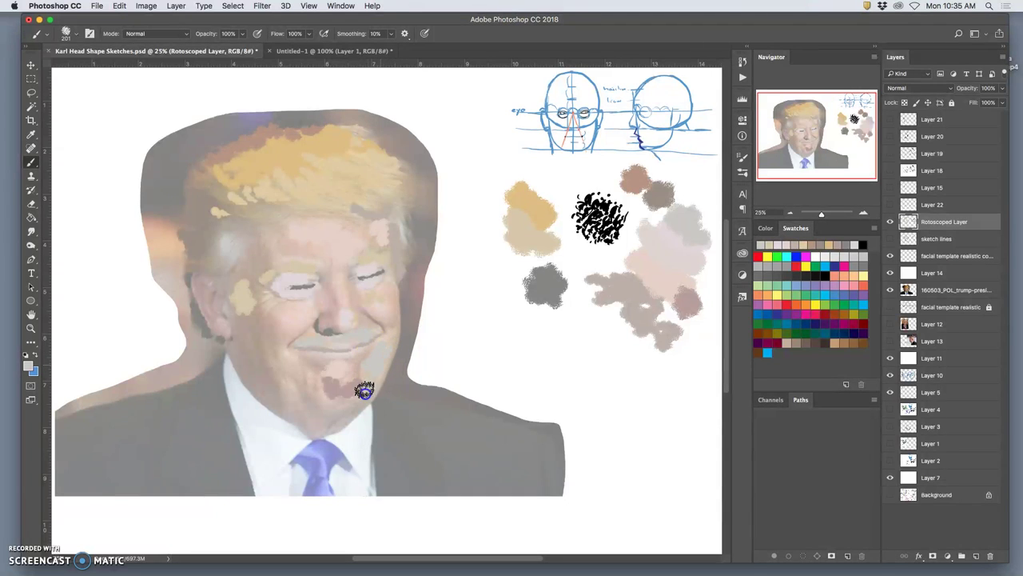
pyautogui.keyDown('alt'); pyautogui.click(376, 389); pyautogui.keyUp('alt')
pyautogui.moveTo(558, 322); pyautogui.dragTo(583, 341)
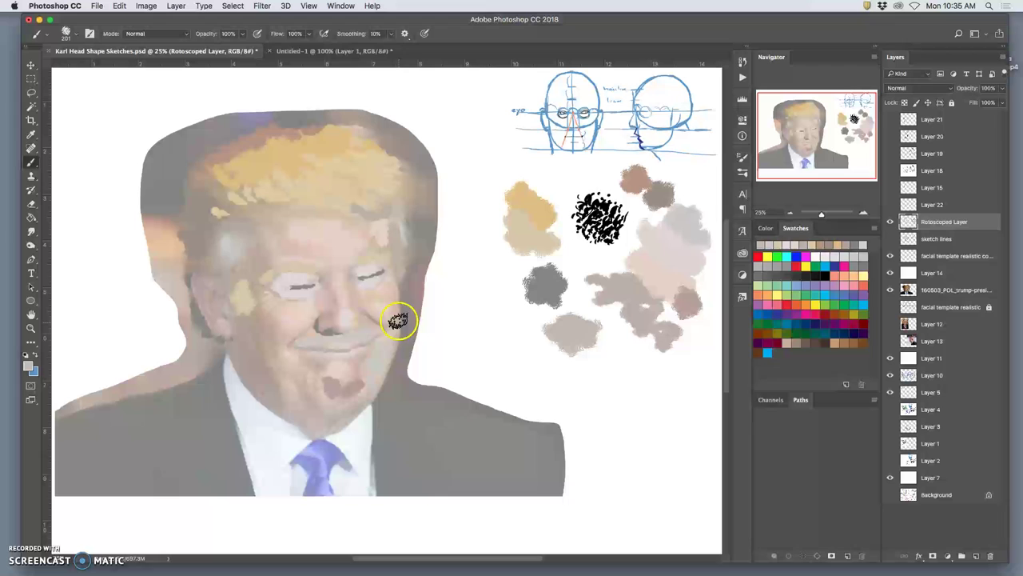
pyautogui.moveTo(393, 329)
pyautogui.mouseDown()
pyautogui.moveTo(393, 359)
pyautogui.moveTo(293, 411)
pyautogui.moveTo(516, 329)
pyautogui.moveTo(465, 328)
pyautogui.mouseUp()
pyautogui.click(591, 332)
pyautogui.click(396, 311)
# Step: Sample the muted mauve-brown from the near jaw and add it as a patch at the palette's lower end
pyautogui.keyDown('alt'); pyautogui.click(284, 373); pyautogui.keyUp('alt')
pyautogui.moveTo(606, 367); pyautogui.dragTo(615, 380)
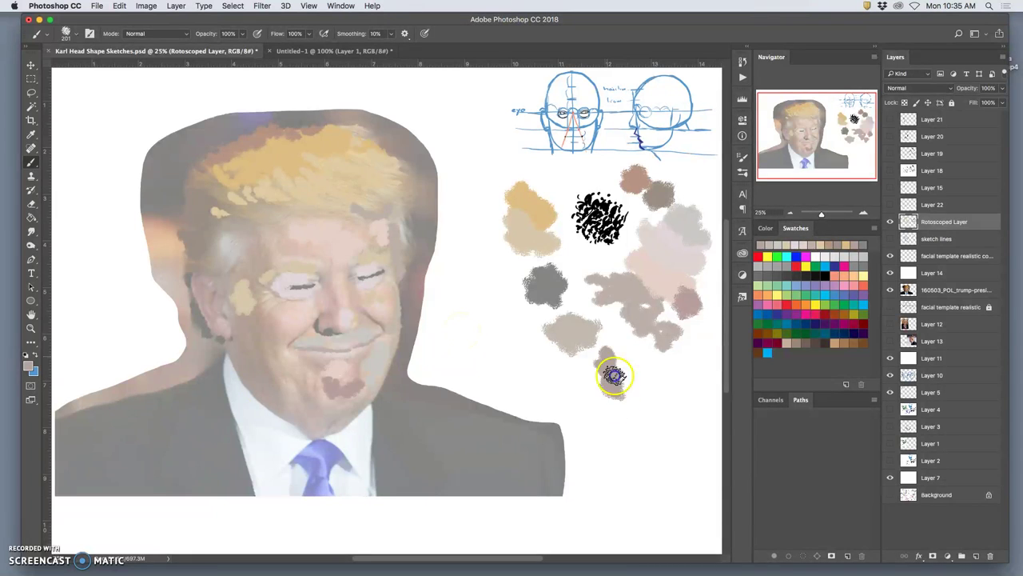
pyautogui.click(405, 299)
pyautogui.click(228, 361)
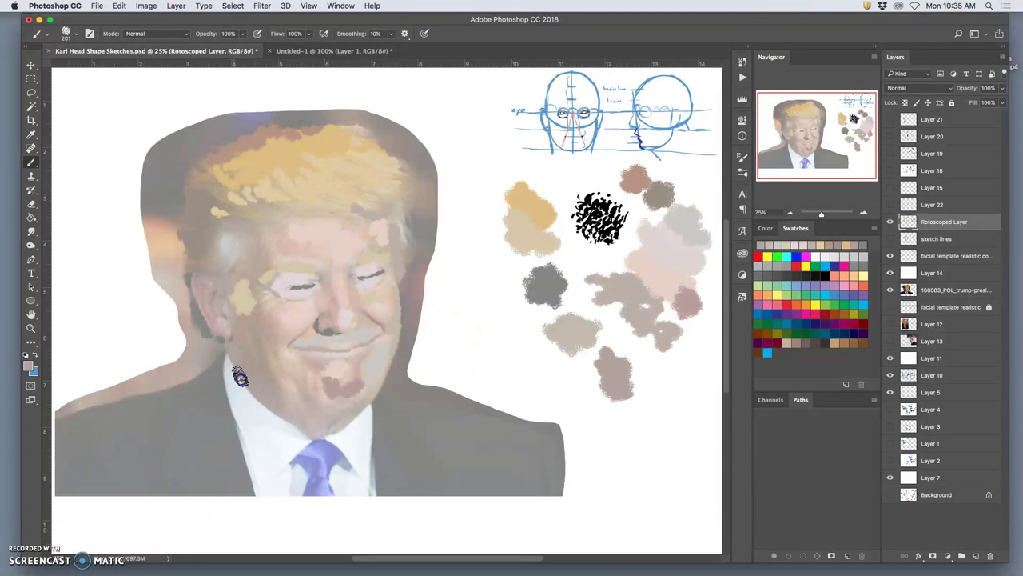
pyautogui.click(315, 414)
# Step: Sample the tie's violet-blue and dab it along the near jaw, both temples and the front hairline
pyautogui.keyDown('alt'); pyautogui.click(308, 446); pyautogui.keyUp('alt')
pyautogui.click(231, 343)
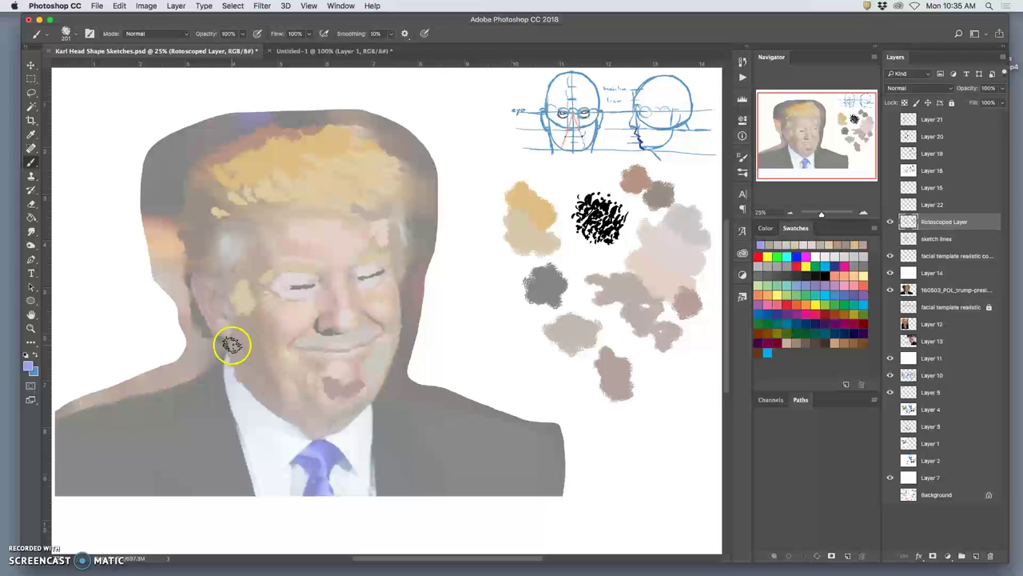
pyautogui.moveTo(237, 344); pyautogui.dragTo(263, 389)
pyautogui.moveTo(253, 236); pyautogui.dragTo(246, 223)
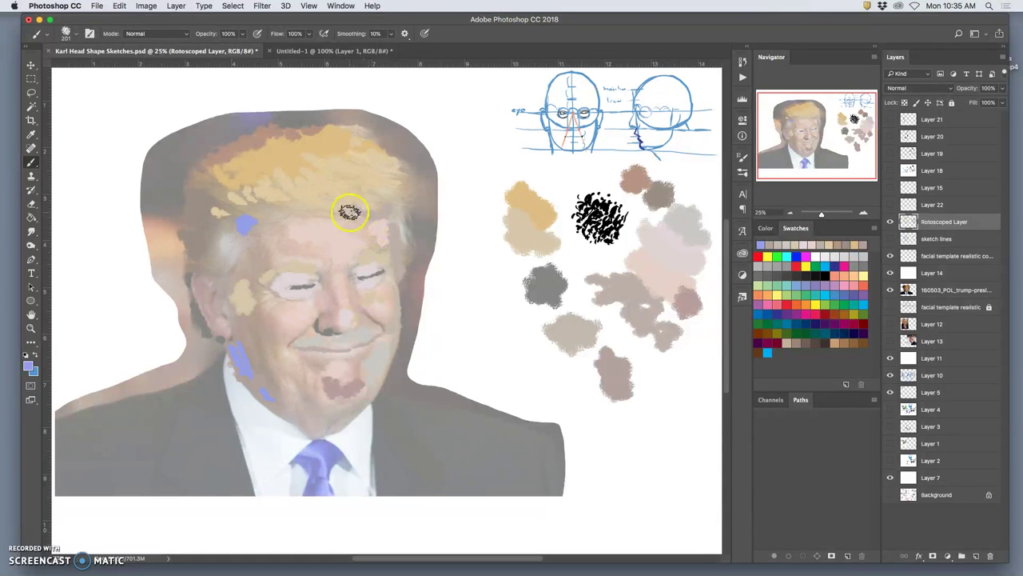
pyautogui.moveTo(336, 199); pyautogui.dragTo(336, 200)
pyautogui.click(391, 244)
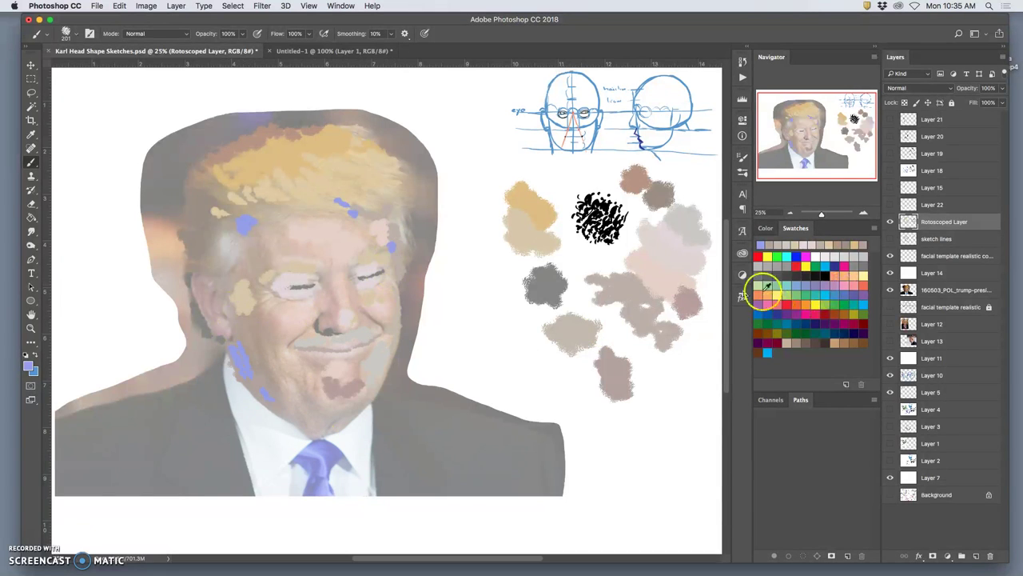
# Step: Dab a turquoise swatch colour below the near ear and on the upper lip, far cheek and chin
pyautogui.click(792, 284)
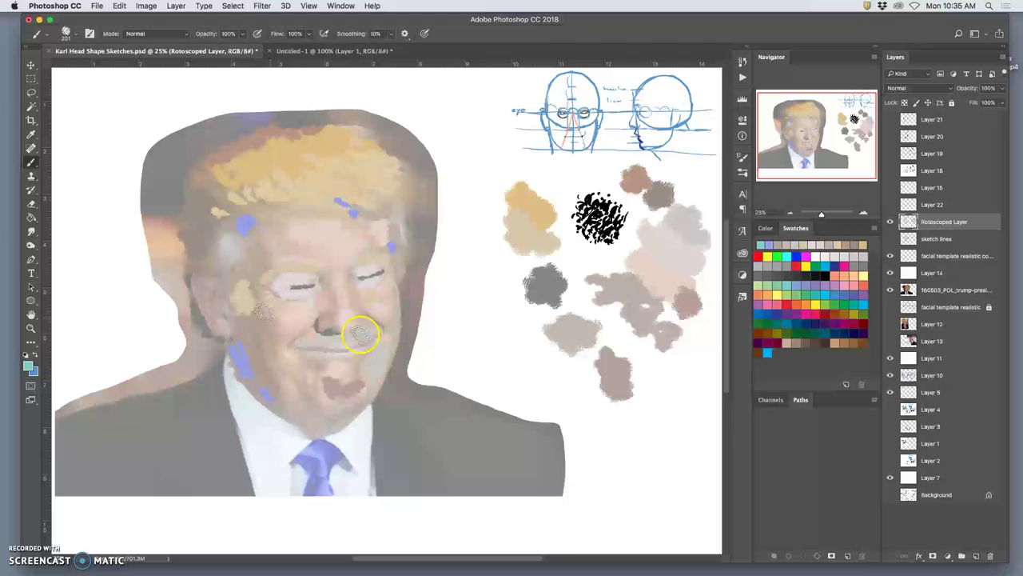
pyautogui.moveTo(239, 318); pyautogui.dragTo(237, 342)
pyautogui.click(318, 339)
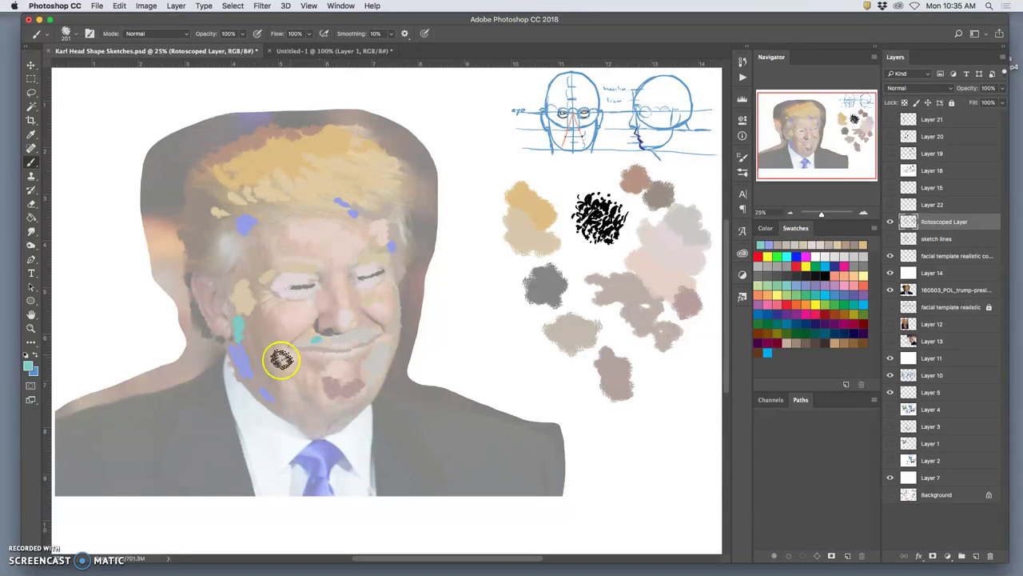
pyautogui.click(386, 356)
pyautogui.click(324, 414)
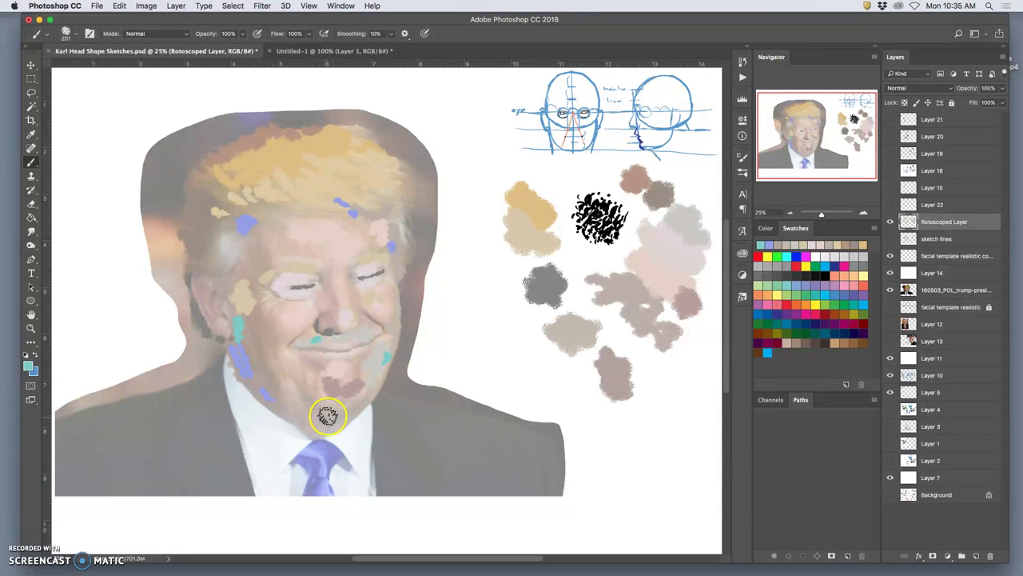
# Step: Paint the palette's pale pink over the turquoise on the far cheek and below the near ear
pyautogui.keyDown('alt'); pyautogui.click(648, 248); pyautogui.keyUp('alt')
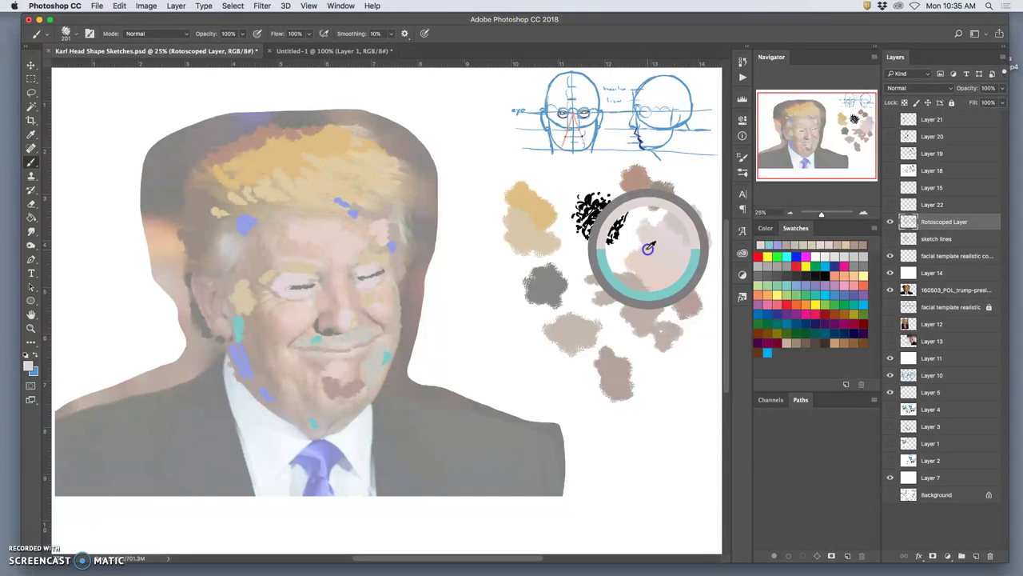
pyautogui.moveTo(353, 377); pyautogui.dragTo(372, 380)
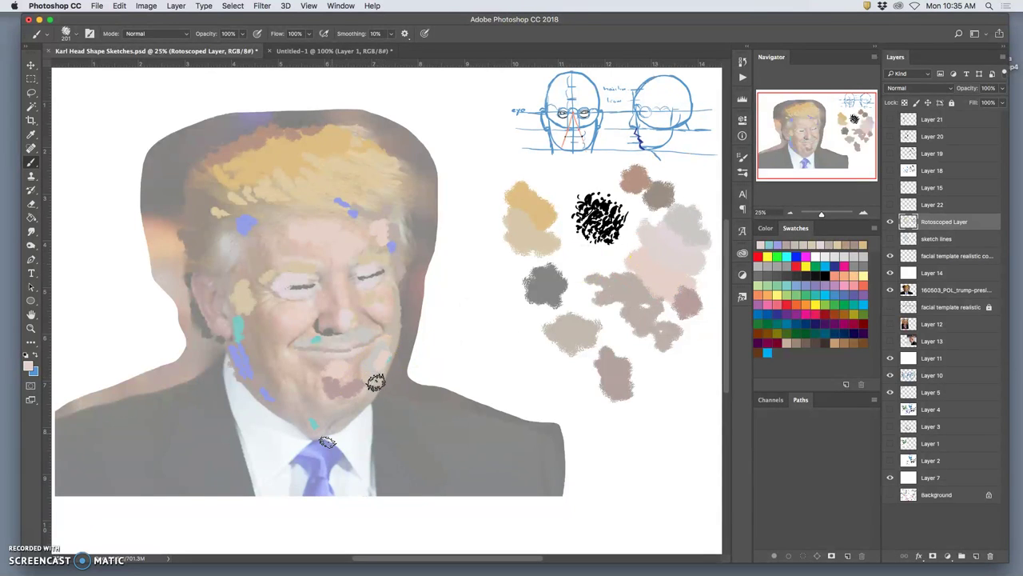
pyautogui.moveTo(242, 325); pyautogui.dragTo(242, 339)
# Step: Shade the near jawline, chin and temple with a muted mauve-brown sampled from the near cheek
pyautogui.keyDown('alt'); pyautogui.click(618, 293); pyautogui.keyUp('alt')
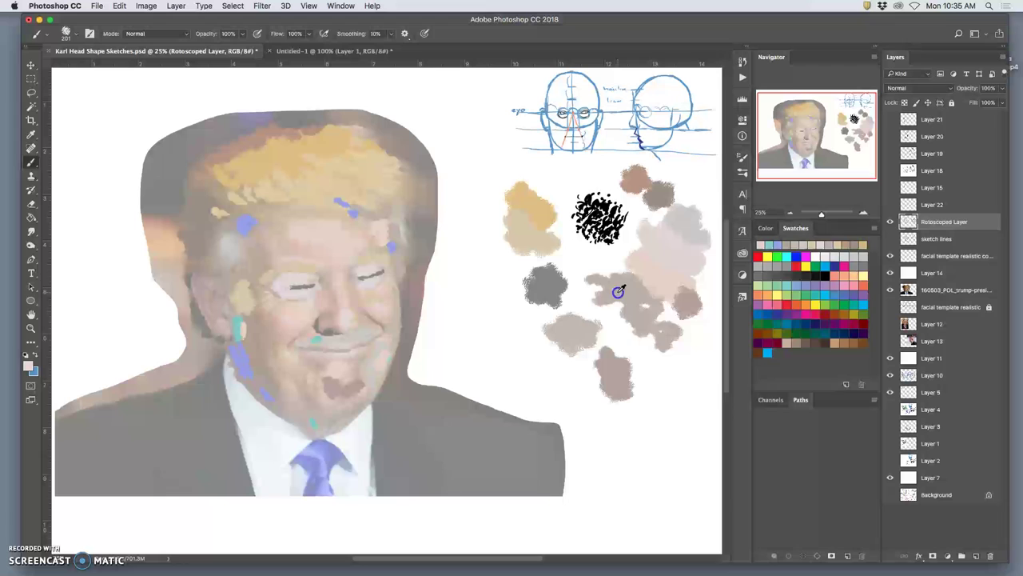
pyautogui.keyDown('alt'); pyautogui.click(259, 331); pyautogui.keyUp('alt')
pyautogui.moveTo(244, 350)
pyautogui.mouseDown()
pyautogui.moveTo(270, 395)
pyautogui.moveTo(284, 400)
pyautogui.moveTo(256, 373)
pyautogui.moveTo(297, 409)
pyautogui.mouseUp()
pyautogui.moveTo(345, 391); pyautogui.dragTo(350, 391)
pyautogui.moveTo(256, 365)
pyautogui.mouseDown()
pyautogui.moveTo(247, 362)
pyautogui.moveTo(285, 405)
pyautogui.mouseUp()
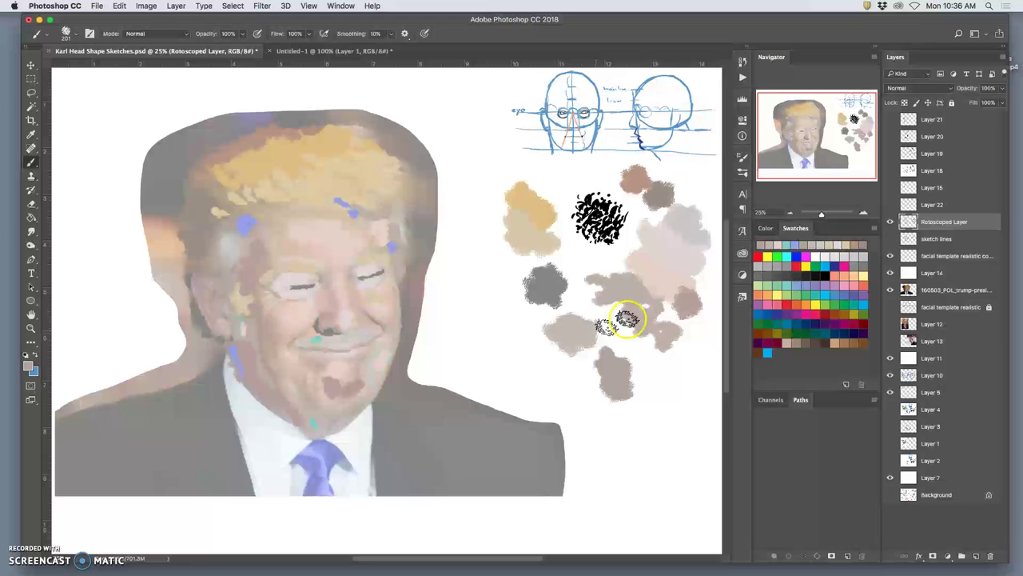
# Step: Paint pale pink patches on the near cheek and beside the mouth using the palette colour
pyautogui.keyDown('alt'); pyautogui.click(657, 262); pyautogui.keyUp('alt')
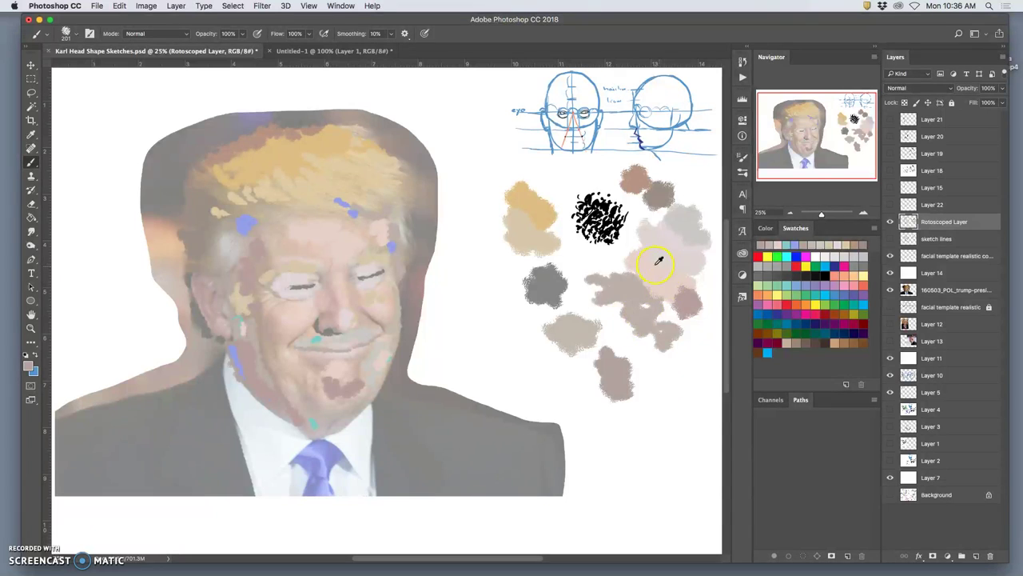
pyautogui.click(264, 319)
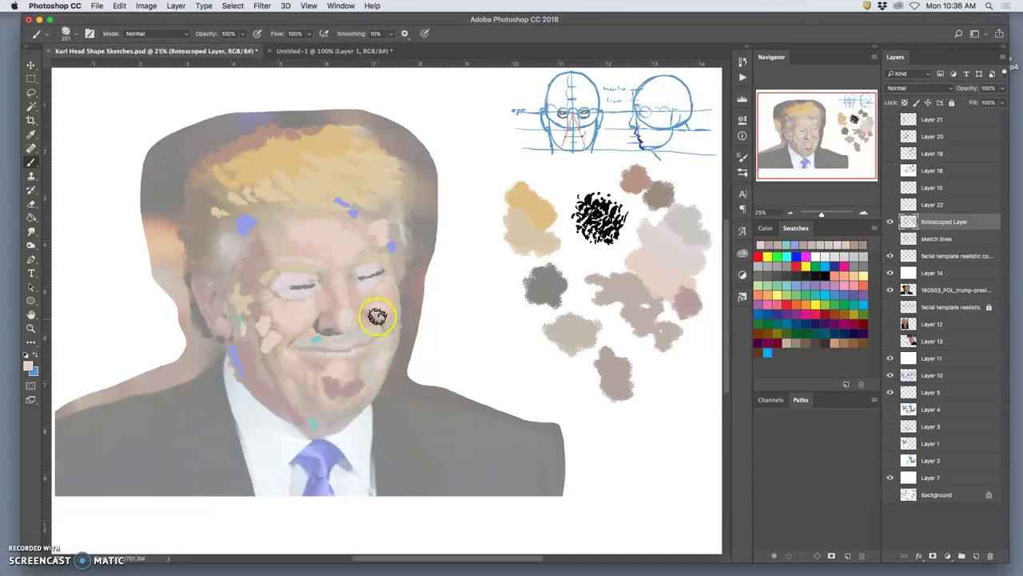
pyautogui.click(306, 360)
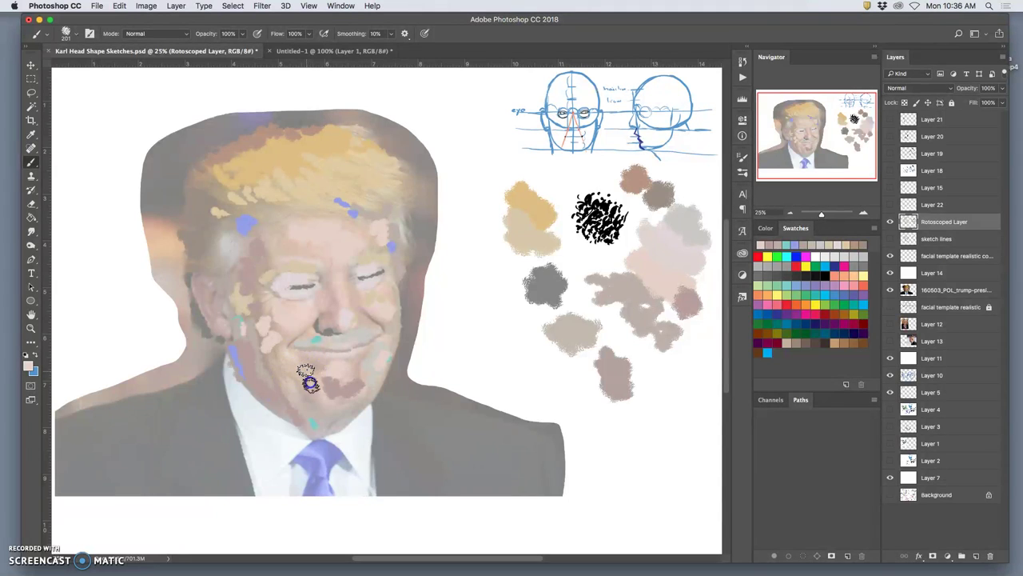
# Step: Sample a light golden beige from the hair, add it to the palette, and brush it on the lower cheek and hair
pyautogui.keyDown('alt'); pyautogui.click(550, 238); pyautogui.keyUp('alt')
pyautogui.keyDown('alt'); pyautogui.click(354, 181); pyautogui.keyUp('alt')
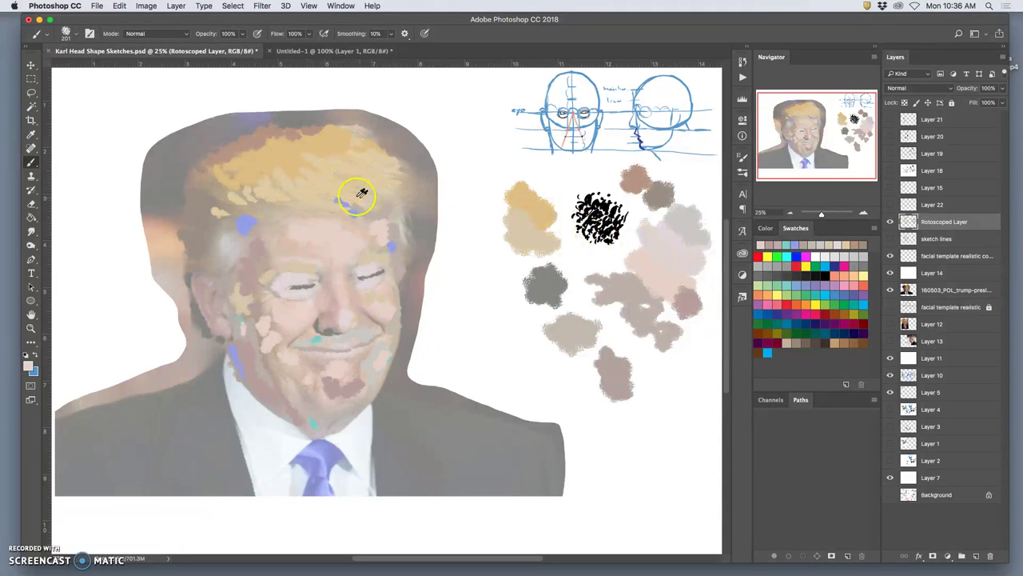
pyautogui.moveTo(547, 176); pyautogui.dragTo(539, 197)
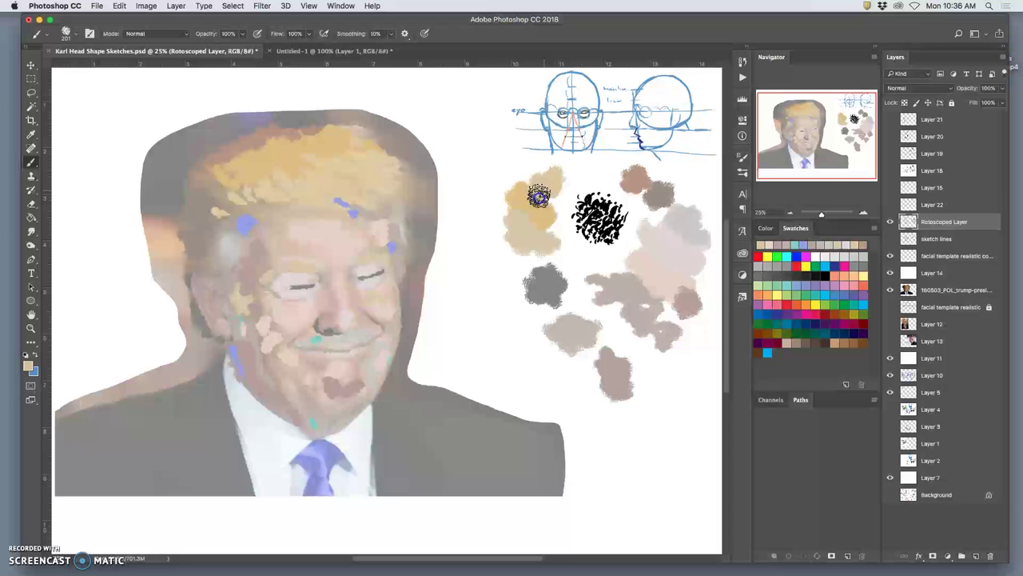
pyautogui.click(317, 376)
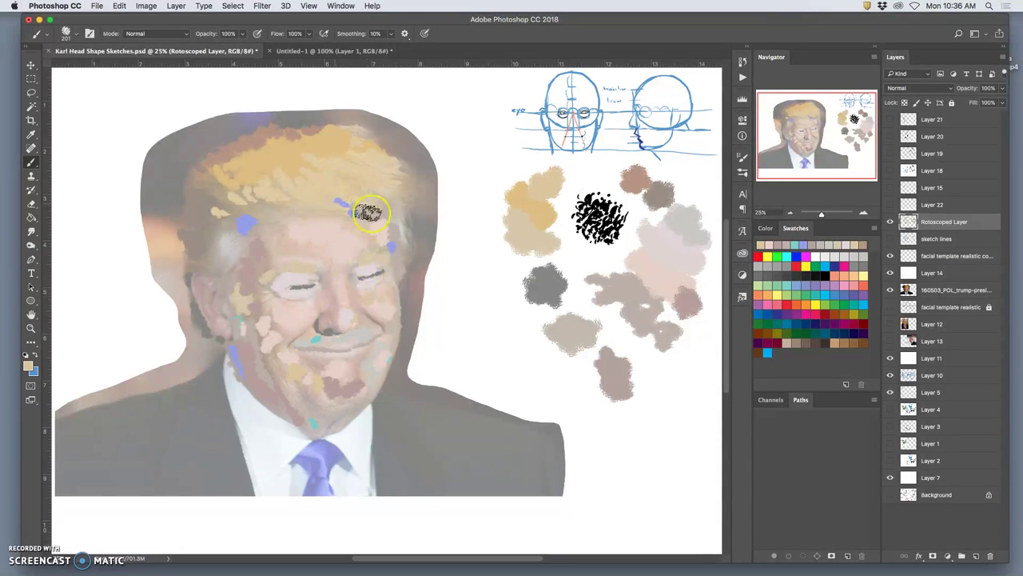
pyautogui.moveTo(269, 215); pyautogui.dragTo(265, 209)
pyautogui.click(227, 206)
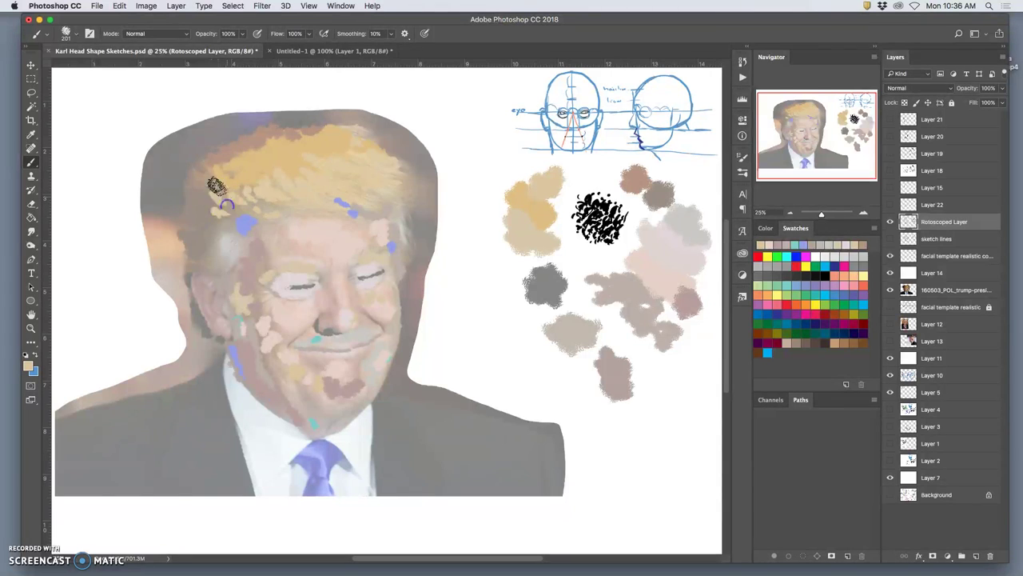
# Step: Brush golden palette strokes through the side, crown and front of the hair and above the near ear
pyautogui.keyDown('alt'); pyautogui.click(520, 200); pyautogui.keyUp('alt')
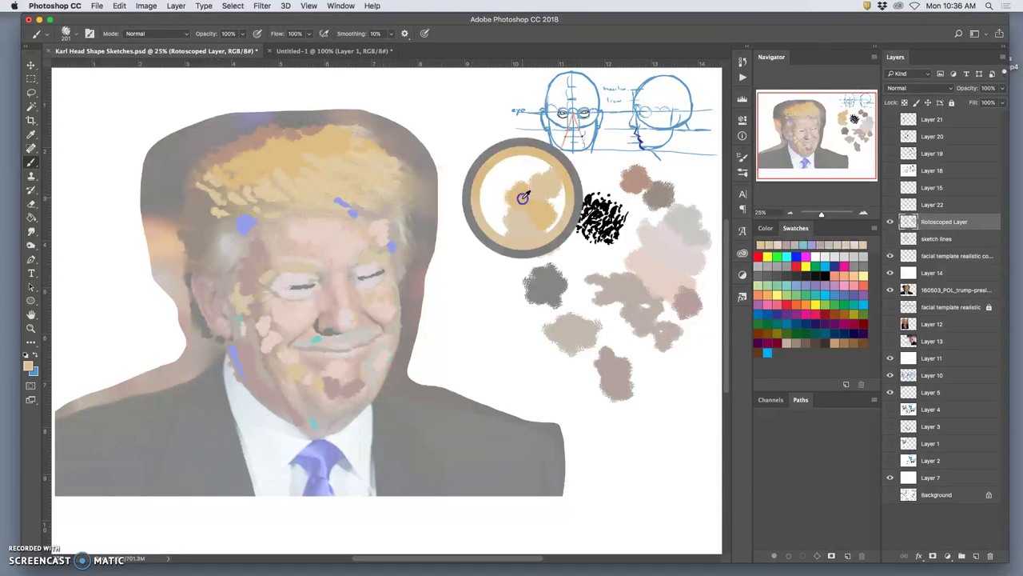
pyautogui.click(253, 165)
pyautogui.click(214, 168)
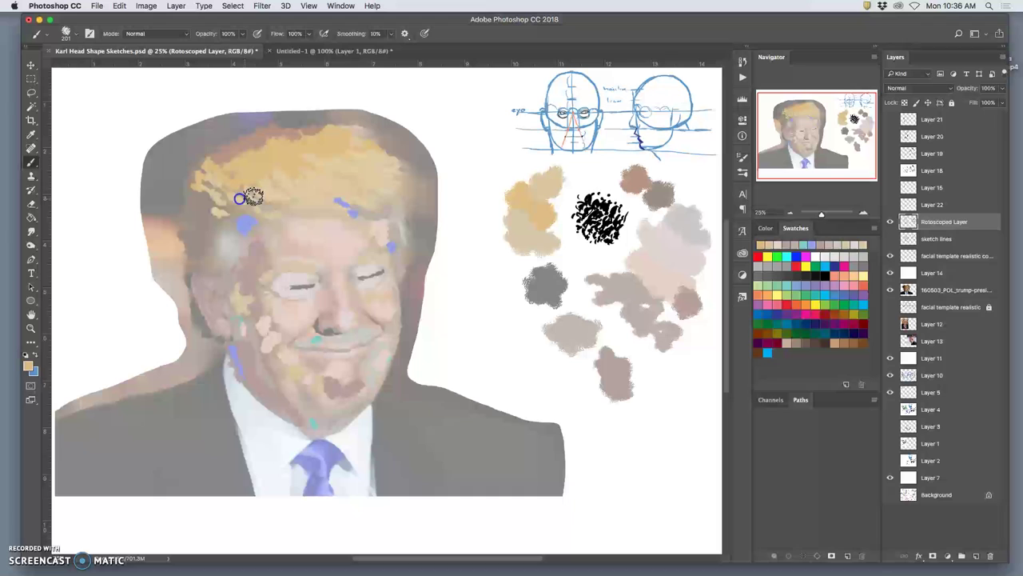
pyautogui.click(330, 173)
pyautogui.moveTo(360, 173)
pyautogui.mouseDown()
pyautogui.moveTo(390, 203)
pyautogui.moveTo(390, 171)
pyautogui.mouseUp()
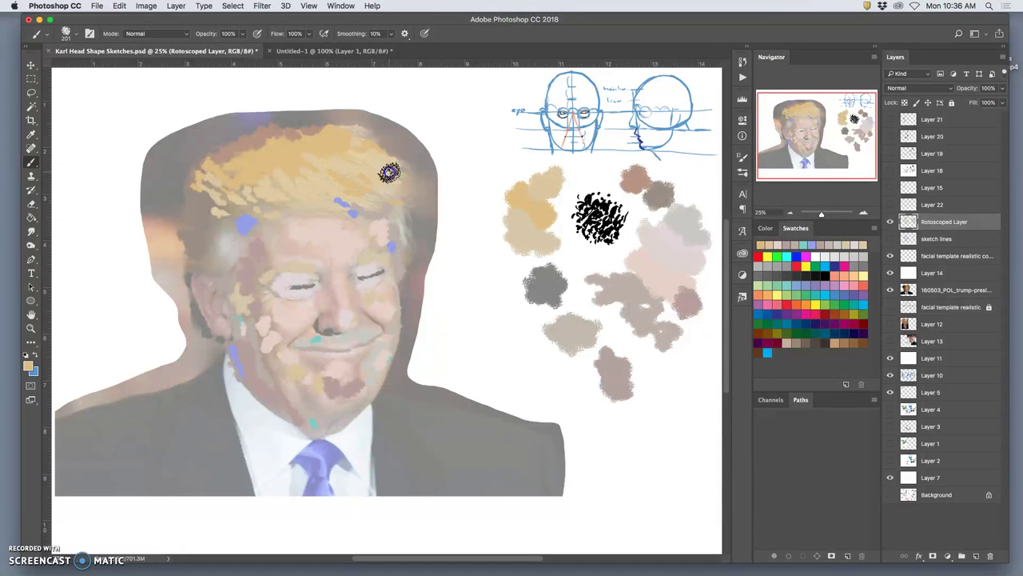
pyautogui.moveTo(232, 237)
pyautogui.mouseDown()
pyautogui.moveTo(212, 259)
pyautogui.moveTo(204, 218)
pyautogui.mouseUp()
# Step: Add mauve strokes to the sideburn hair and golden strokes around the near temple and brow
pyautogui.keyDown('alt'); pyautogui.click(669, 275); pyautogui.keyUp('alt')
pyautogui.keyDown('alt'); pyautogui.click(683, 296); pyautogui.keyUp('alt')
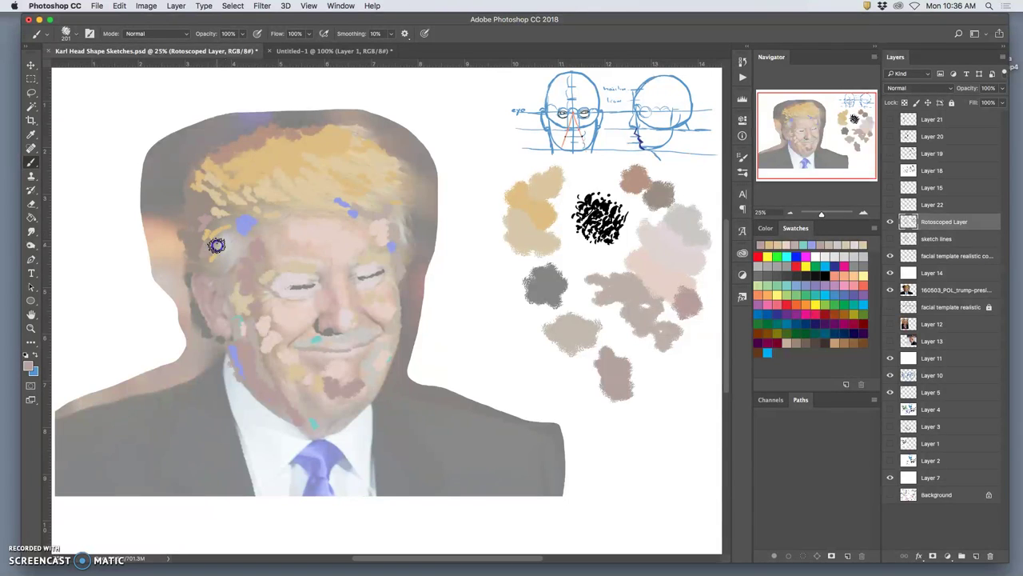
pyautogui.keyDown('alt'); pyautogui.click(542, 224); pyautogui.keyUp('alt')
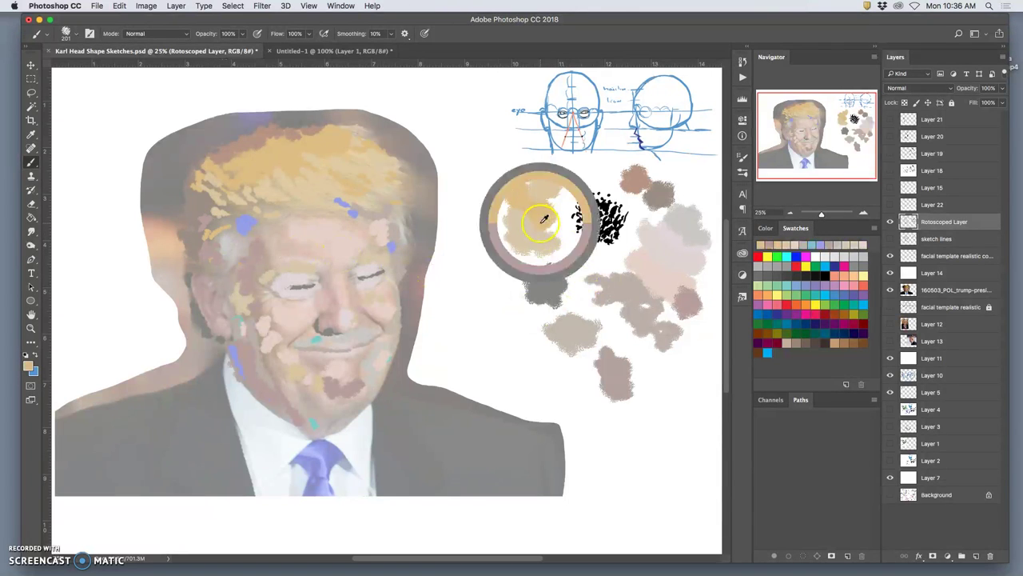
pyautogui.click(264, 256)
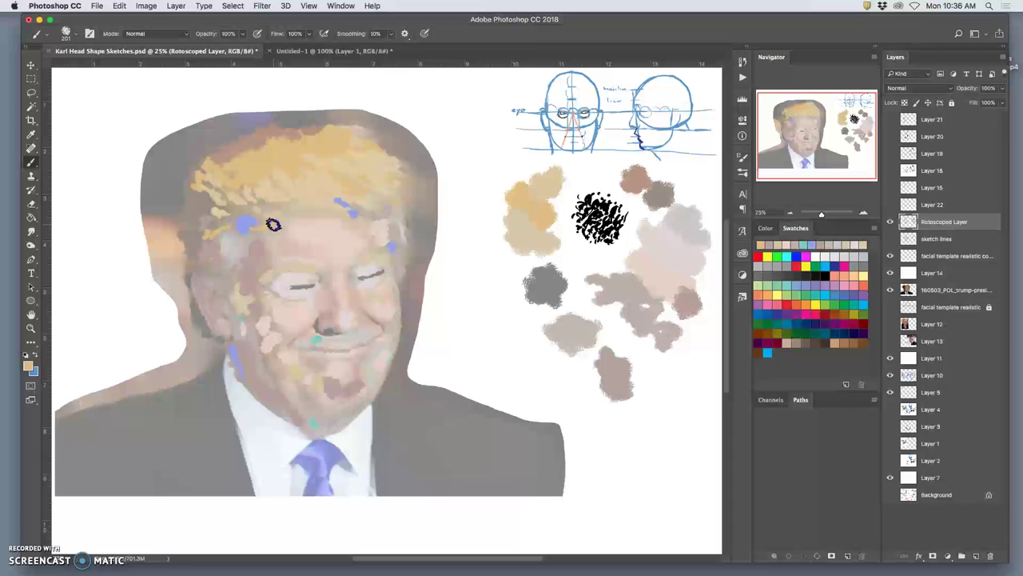
pyautogui.click(319, 264)
# Step: Paint around the mouth in the palette's taupe and touch the nose with its muted mauve
pyautogui.keyDown('alt'); pyautogui.click(637, 345); pyautogui.keyUp('alt')
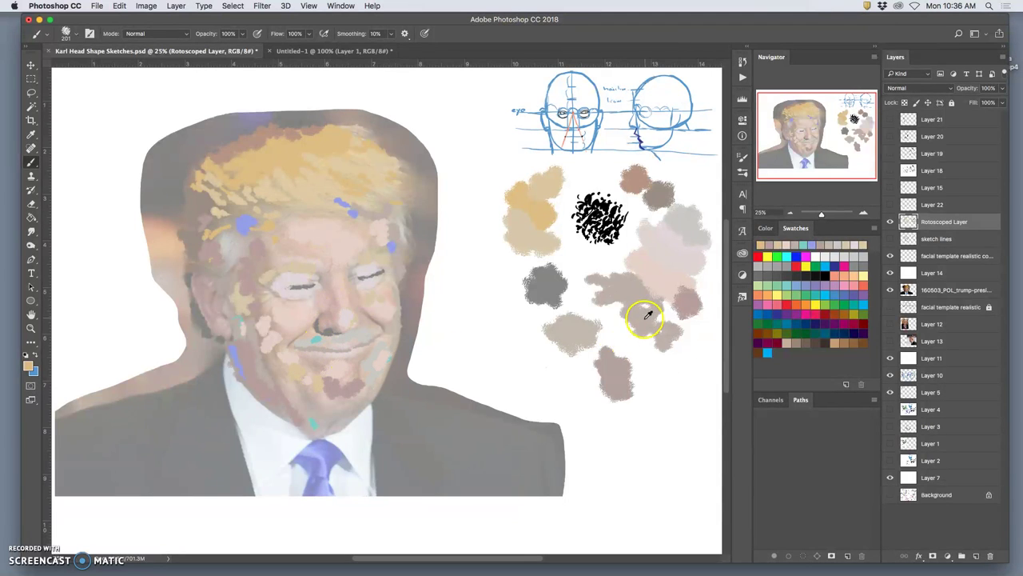
pyautogui.click(326, 360)
pyautogui.click(366, 362)
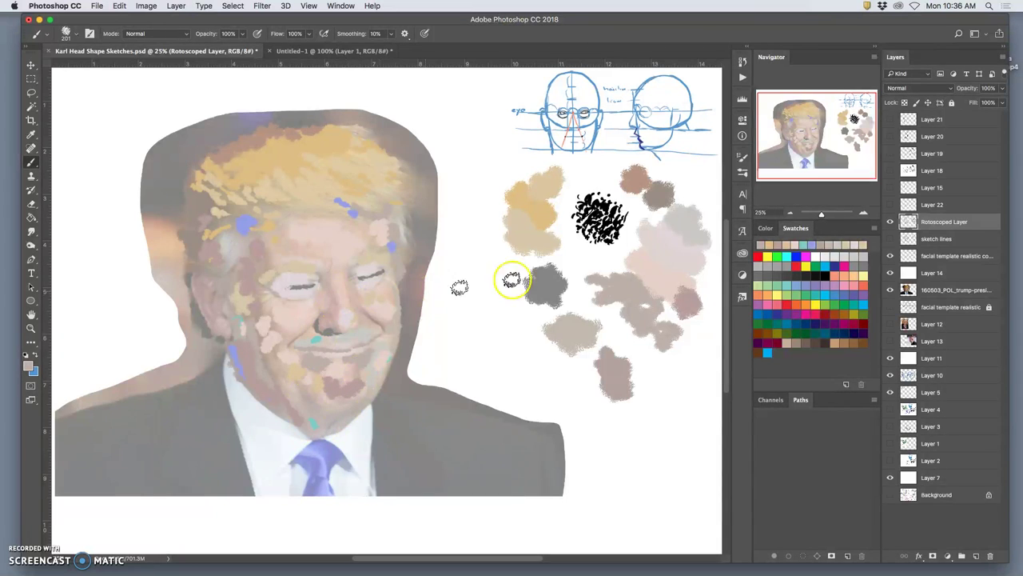
pyautogui.keyDown('alt'); pyautogui.click(689, 294); pyautogui.keyUp('alt')
pyautogui.moveTo(339, 306); pyautogui.dragTo(349, 307)
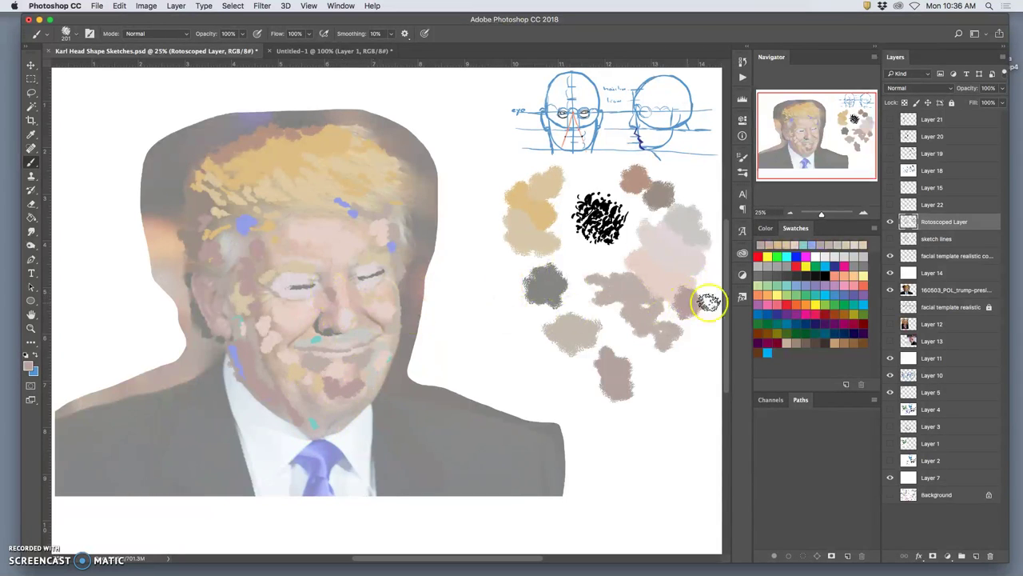
# Step: Add a bright pink swatch colour to the palette and dab it on the nose, temple, far cheek, chin and jaw
pyautogui.click(767, 303)
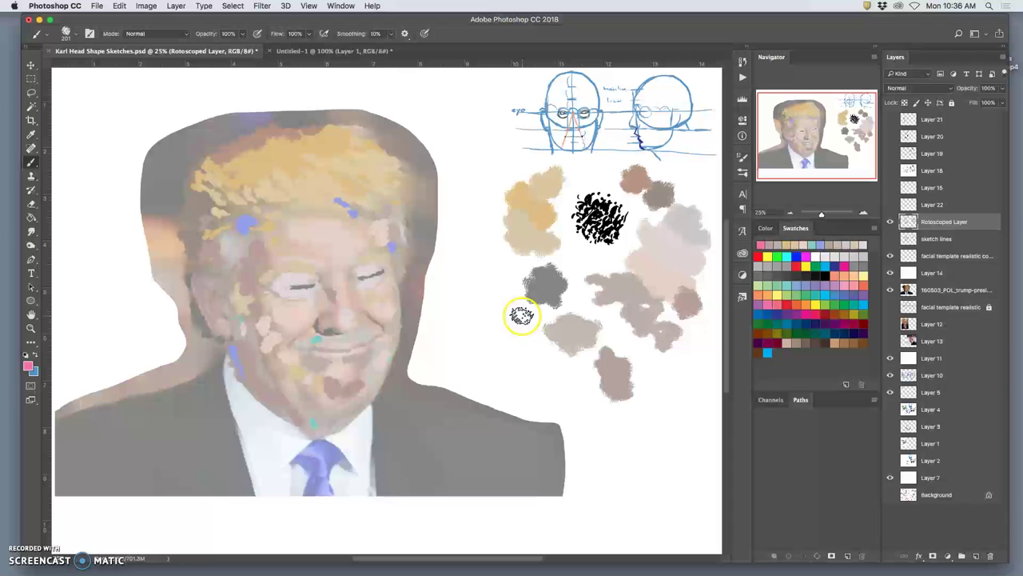
pyautogui.moveTo(521, 313); pyautogui.dragTo(520, 336)
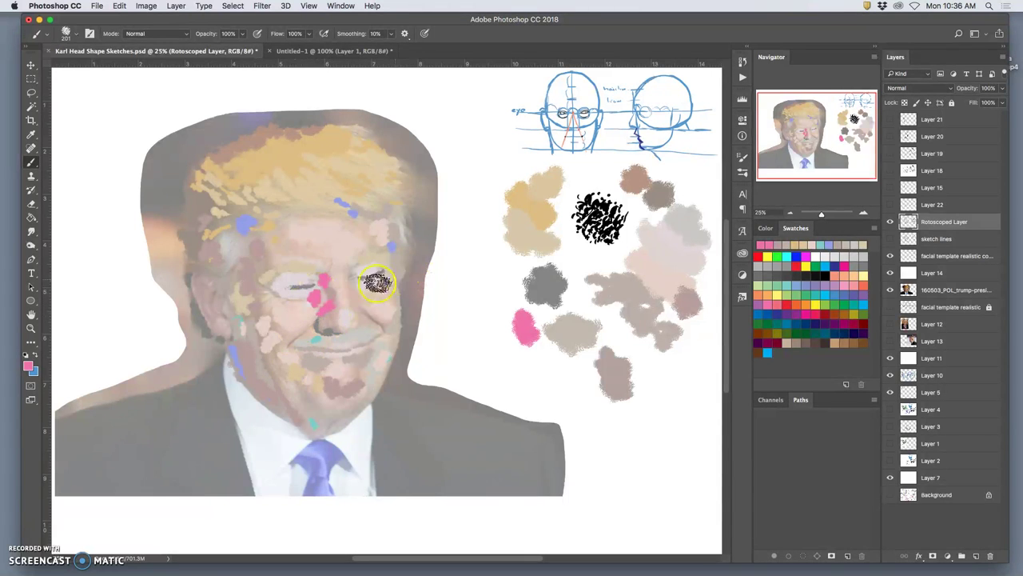
pyautogui.click(353, 284)
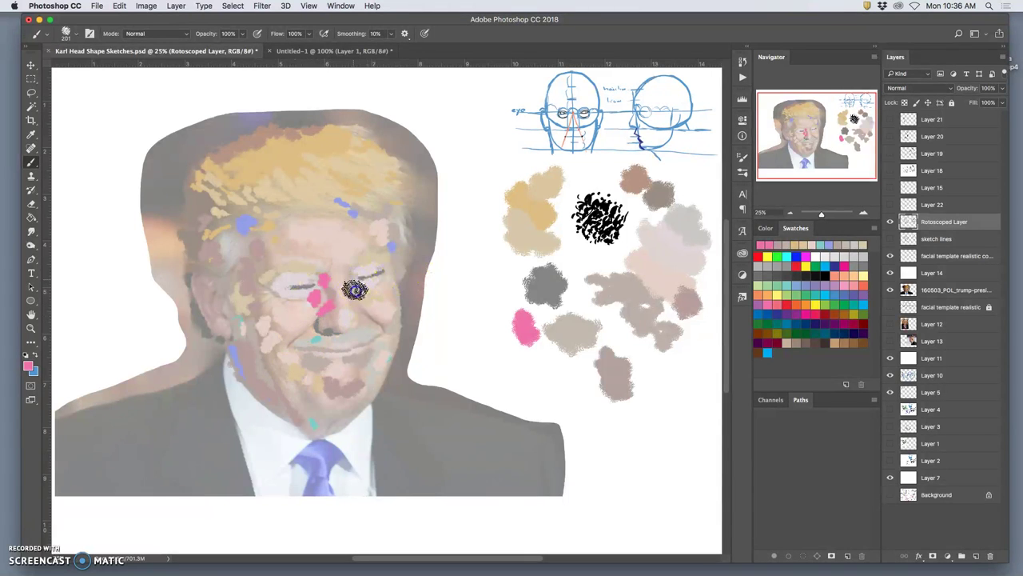
pyautogui.click(352, 376)
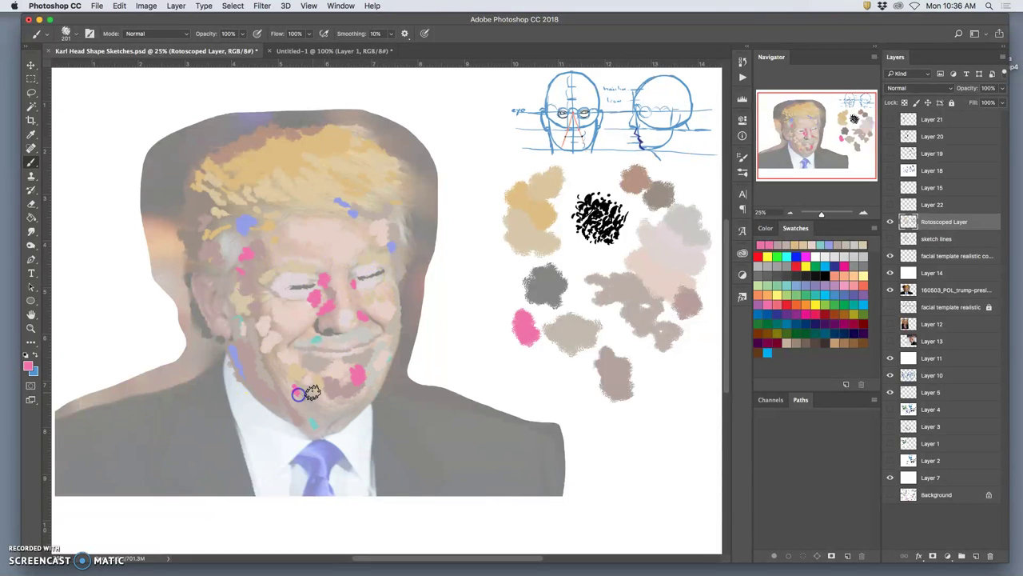
# Step: Shade the chin with the palette's taupe and dab bright pink on the near ear
pyautogui.keyDown('alt'); pyautogui.click(620, 293); pyautogui.keyUp('alt')
pyautogui.moveTo(339, 387); pyautogui.dragTo(304, 387)
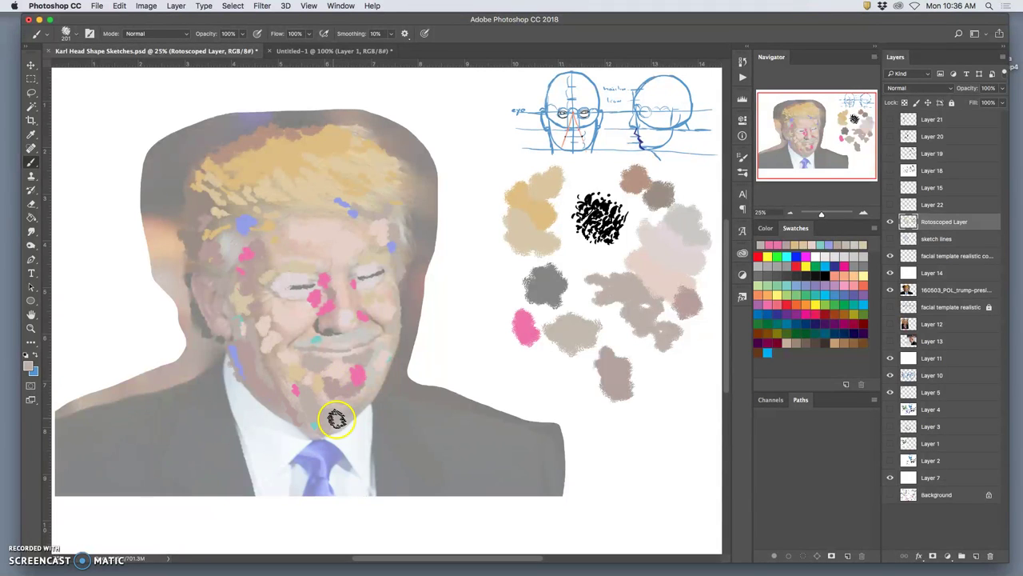
pyautogui.keyDown('alt'); pyautogui.click(525, 326); pyautogui.keyUp('alt')
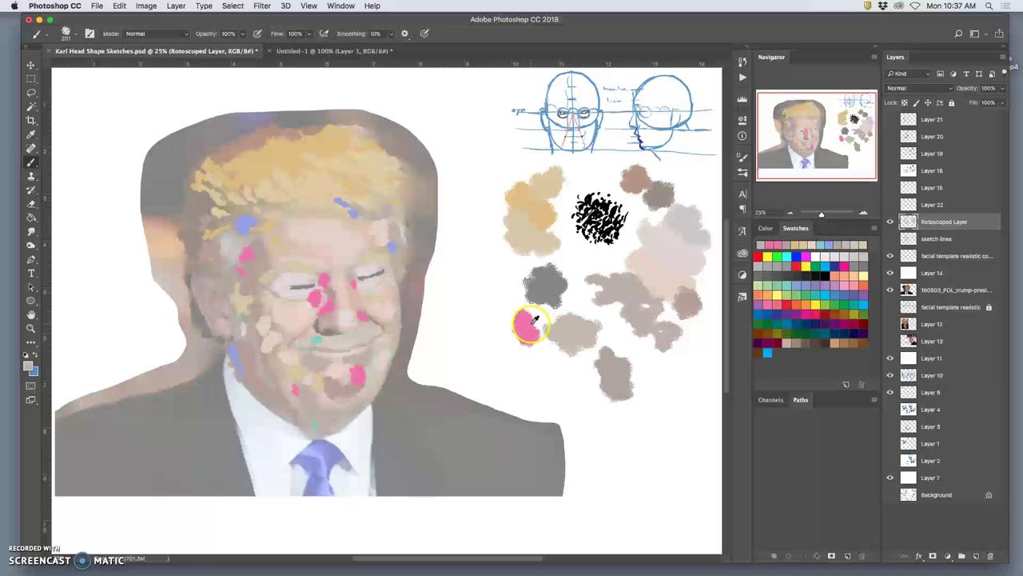
pyautogui.click(254, 310)
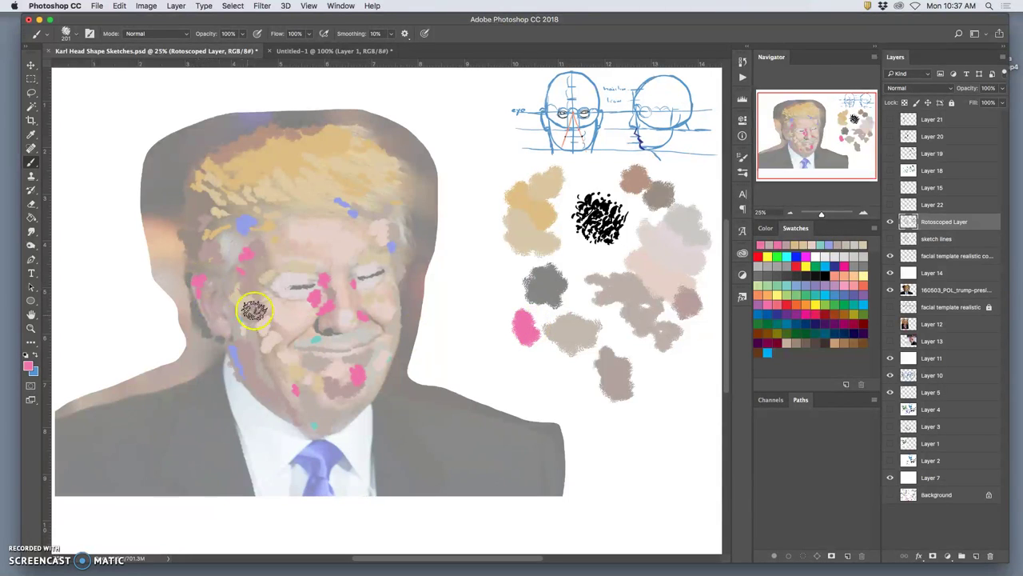
# Step: Dab a pale pink sampled from the forehead on the near ear and hide the reference photo layer
pyautogui.keyDown('alt'); pyautogui.click(286, 240); pyautogui.keyUp('alt')
pyautogui.click(209, 292)
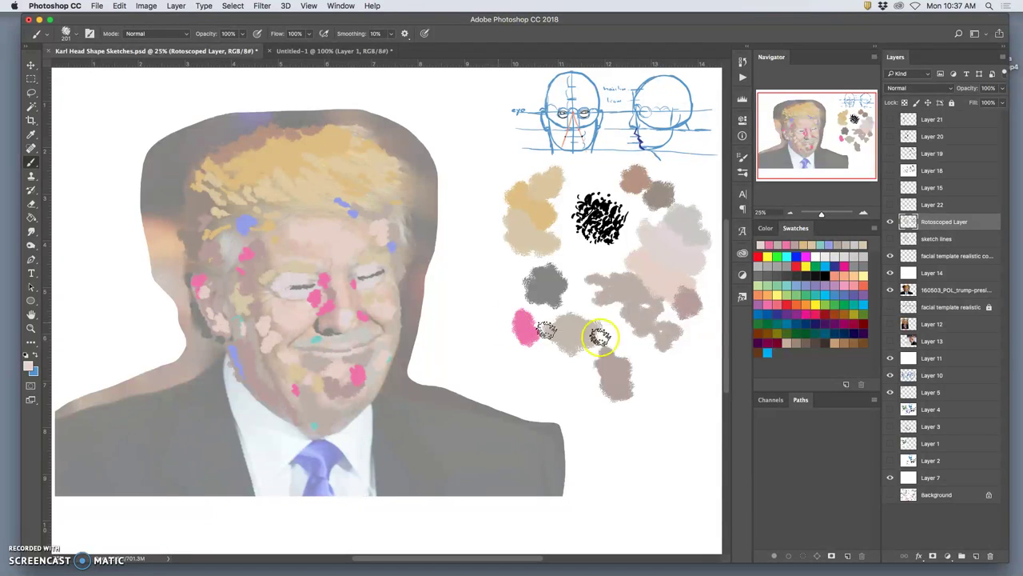
pyautogui.click(857, 245)
pyautogui.click(893, 291)
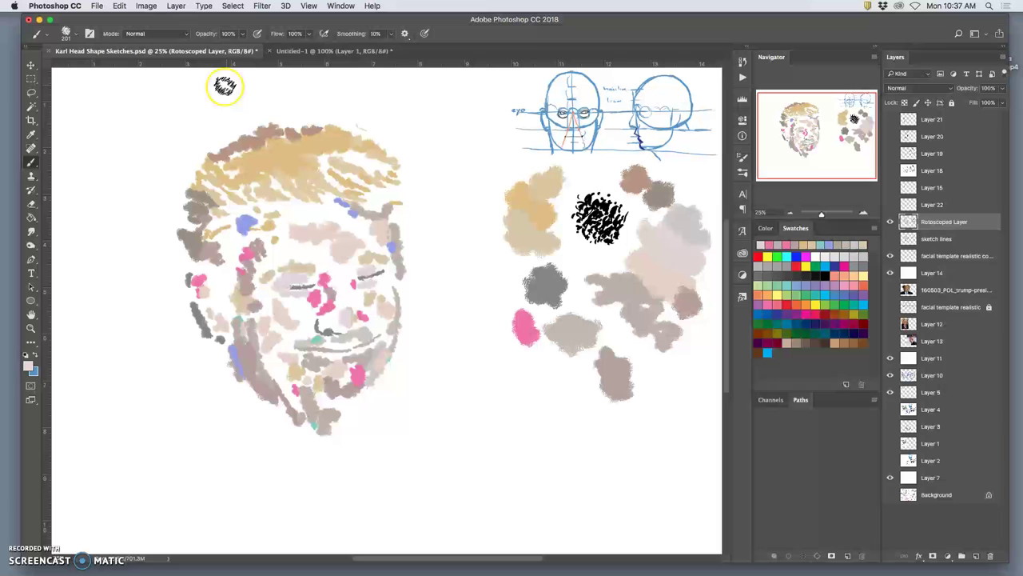
# Step: Set the brush opacity to 61% and paint the near lower cheek and jaw in the palette's pale lilac-pink
pyautogui.click(242, 35)
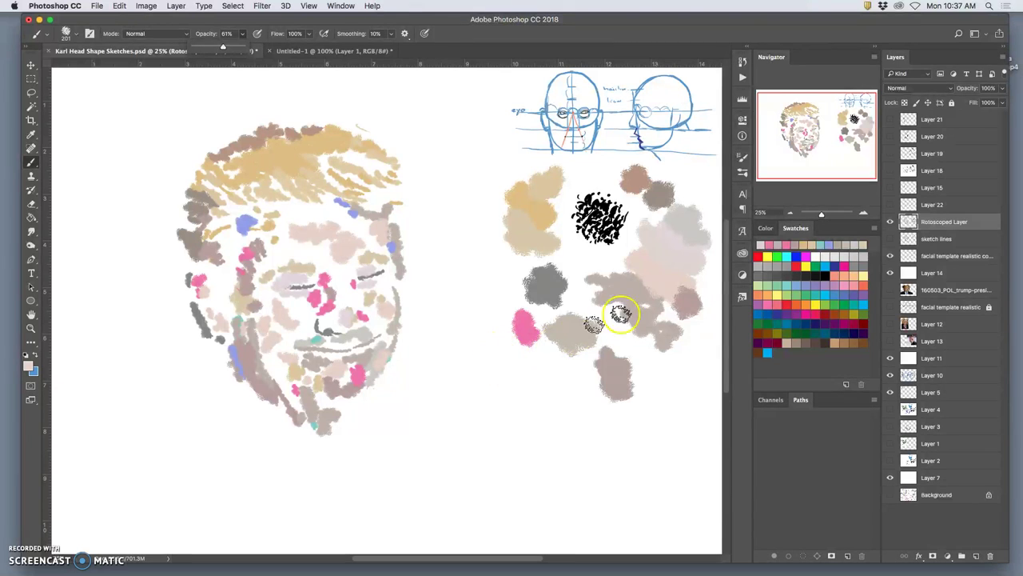
pyautogui.keyDown('alt'); pyautogui.click(669, 250); pyautogui.keyUp('alt')
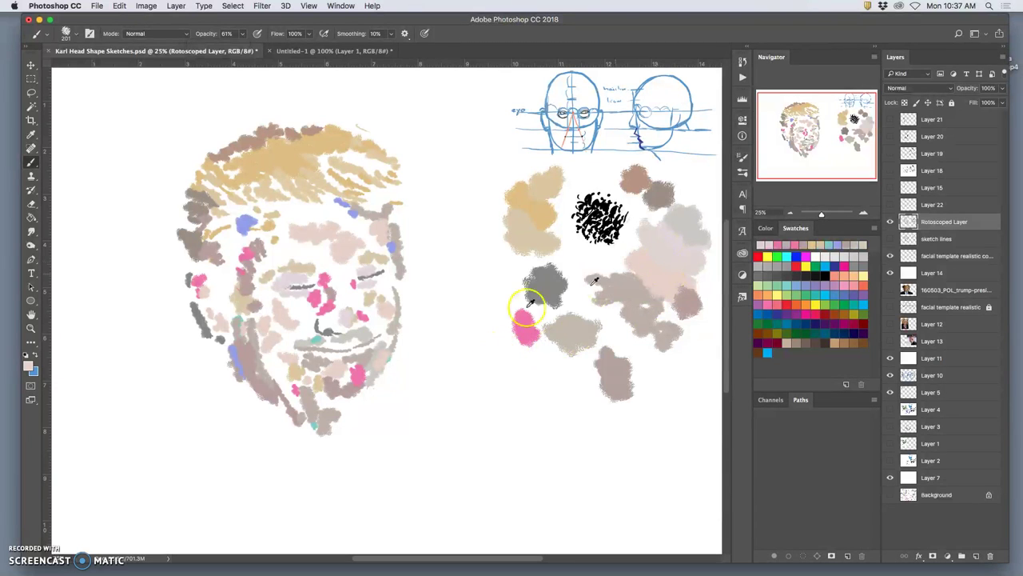
pyautogui.moveTo(272, 364); pyautogui.dragTo(290, 394)
# Step: Fill the gaps across the forehead with soft pale pink strokes
pyautogui.keyDown('alt'); pyautogui.click(562, 234); pyautogui.keyUp('alt')
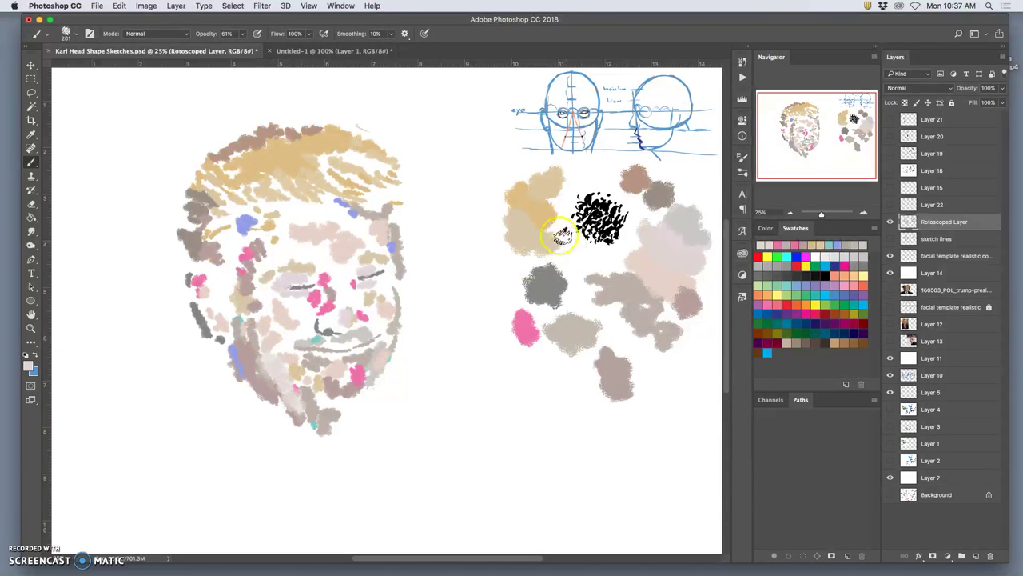
pyautogui.click(276, 243)
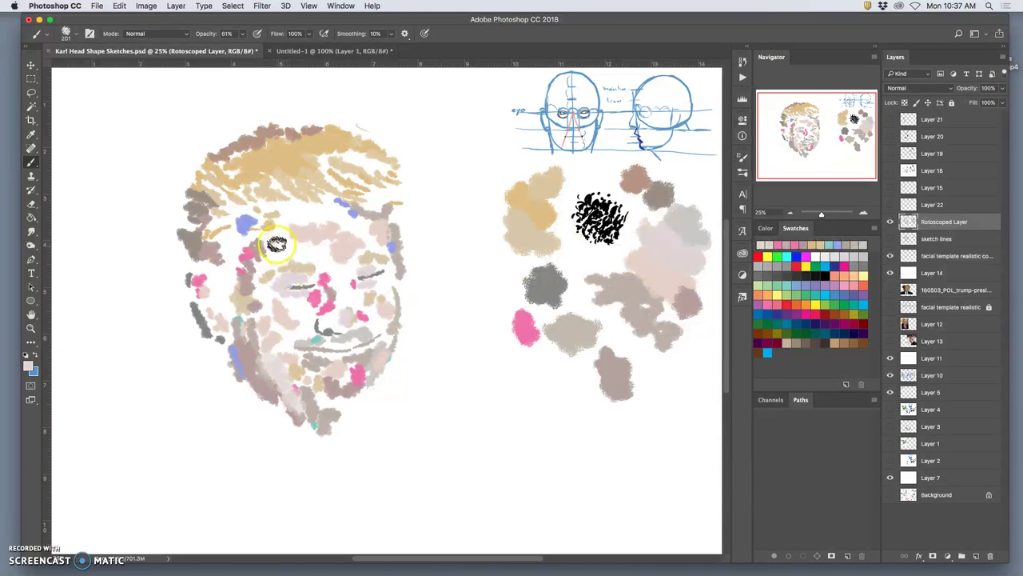
pyautogui.moveTo(284, 241)
pyautogui.mouseDown()
pyautogui.moveTo(329, 255)
pyautogui.moveTo(294, 235)
pyautogui.moveTo(311, 216)
pyautogui.moveTo(281, 216)
pyautogui.moveTo(321, 220)
pyautogui.mouseUp()
# Step: Glaze the palette's bright pink over the near cheek's edge and the nose, adding taupe along the nose
pyautogui.keyDown('alt'); pyautogui.click(577, 264); pyautogui.keyUp('alt')
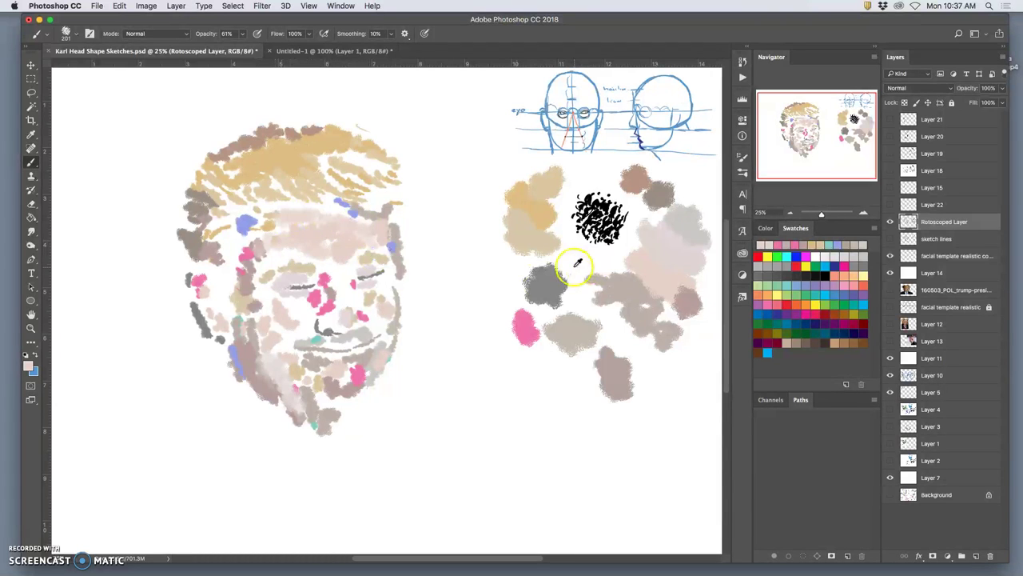
pyautogui.keyDown('alt'); pyautogui.click(532, 325); pyautogui.keyUp('alt')
pyautogui.moveTo(237, 312); pyautogui.dragTo(242, 308)
pyautogui.moveTo(330, 286); pyautogui.dragTo(330, 297)
pyautogui.keyDown('alt'); pyautogui.click(608, 294); pyautogui.keyUp('alt')
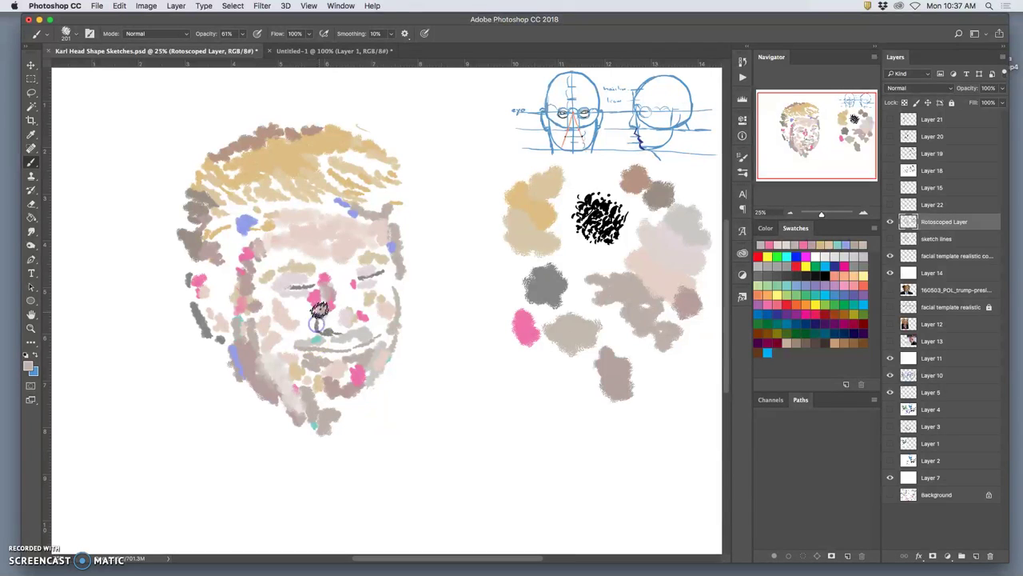
# Step: Shade beneath the chin and along the far jaw with the palette's muted mauve
pyautogui.keyDown('alt'); pyautogui.click(692, 305); pyautogui.keyUp('alt')
pyautogui.click(356, 419)
pyautogui.moveTo(362, 407); pyautogui.dragTo(384, 367)
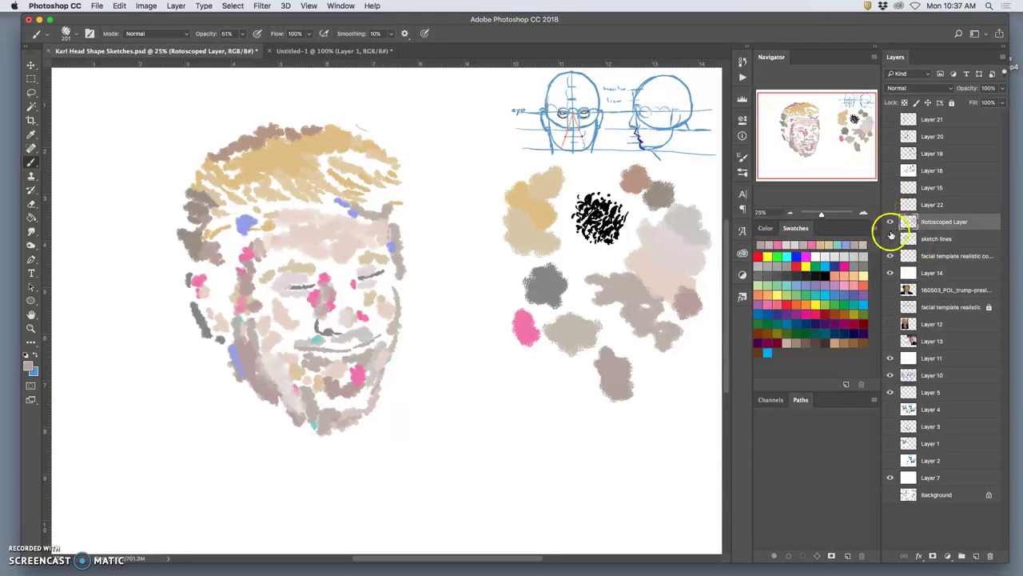
# Step: Show the sketch lines layer together with the painted portrait
pyautogui.click(889, 238)
pyautogui.click(890, 256)
pyautogui.click(815, 296)
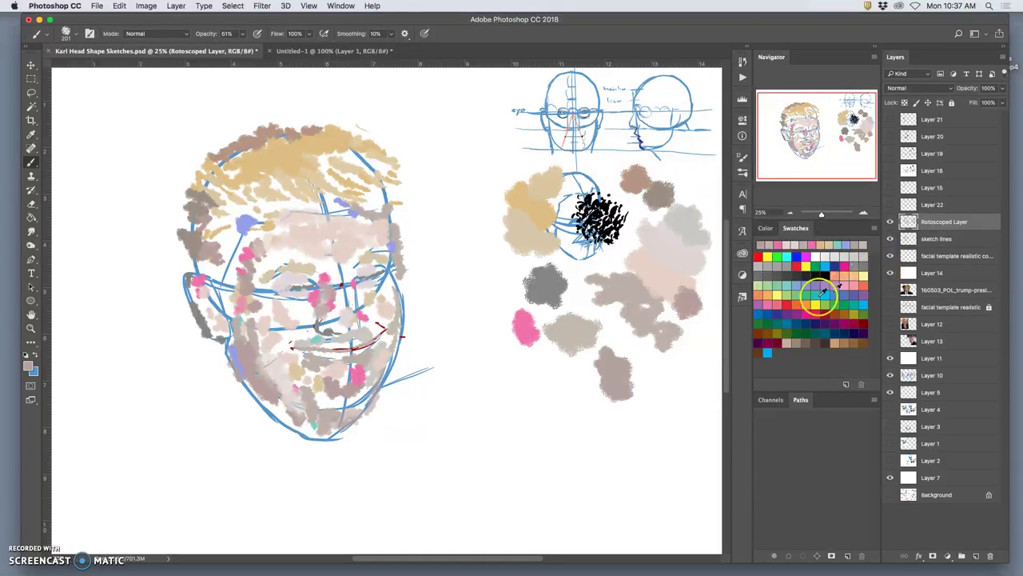
pyautogui.click(353, 347)
pyautogui.click(573, 230)
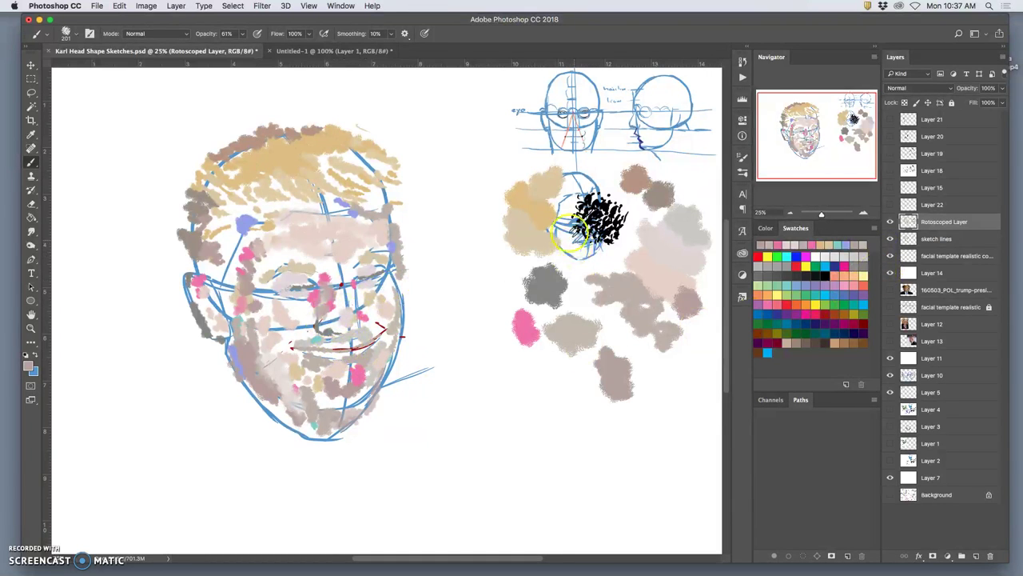
# Step: Paint the palette's light sand tone down the nose bridge and around the nostrils
pyautogui.keyDown('alt'); pyautogui.click(552, 181); pyautogui.keyUp('alt')
pyautogui.click(331, 276)
pyautogui.click(347, 275)
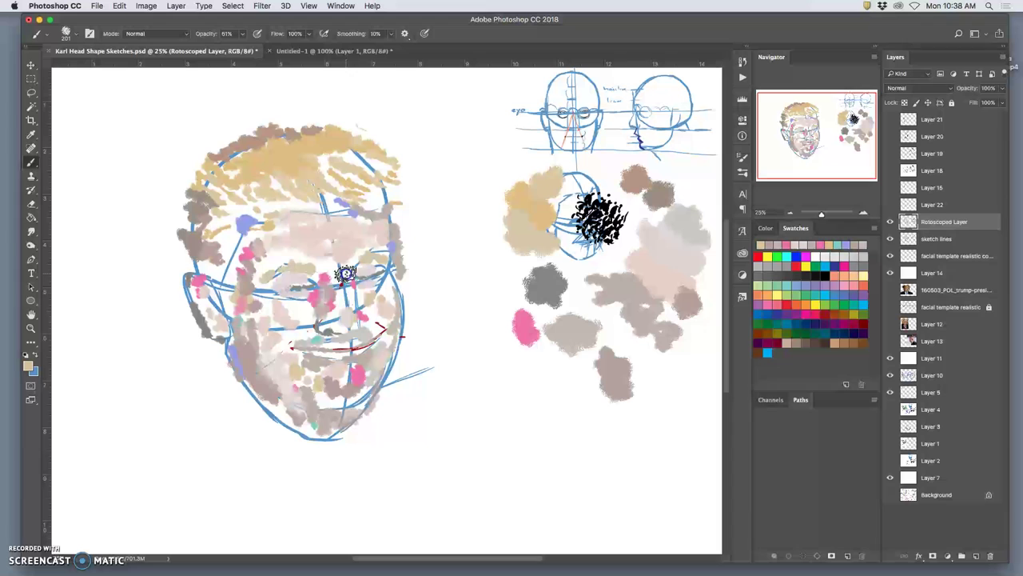
pyautogui.click(349, 284)
pyautogui.click(323, 331)
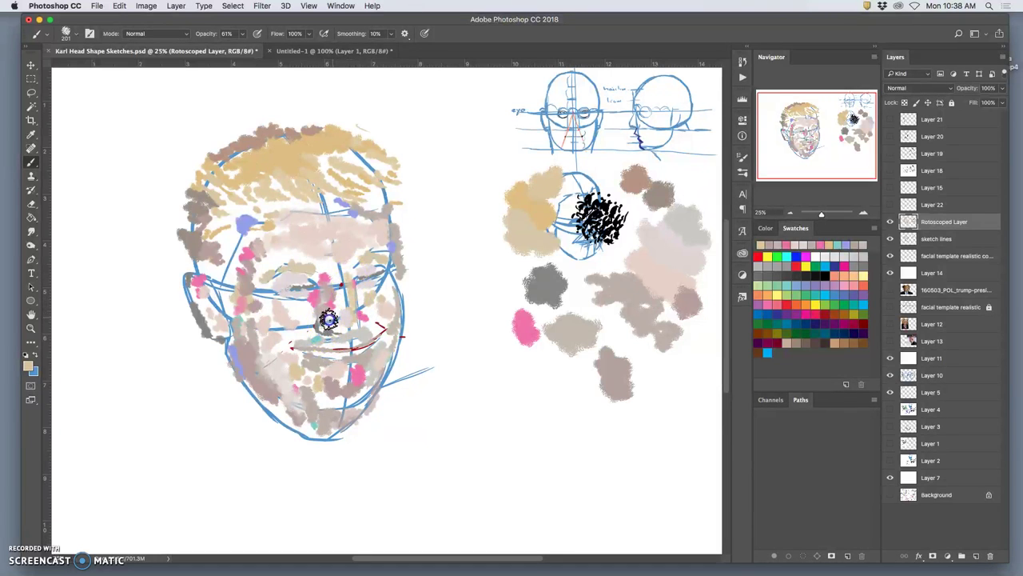
pyautogui.click(346, 330)
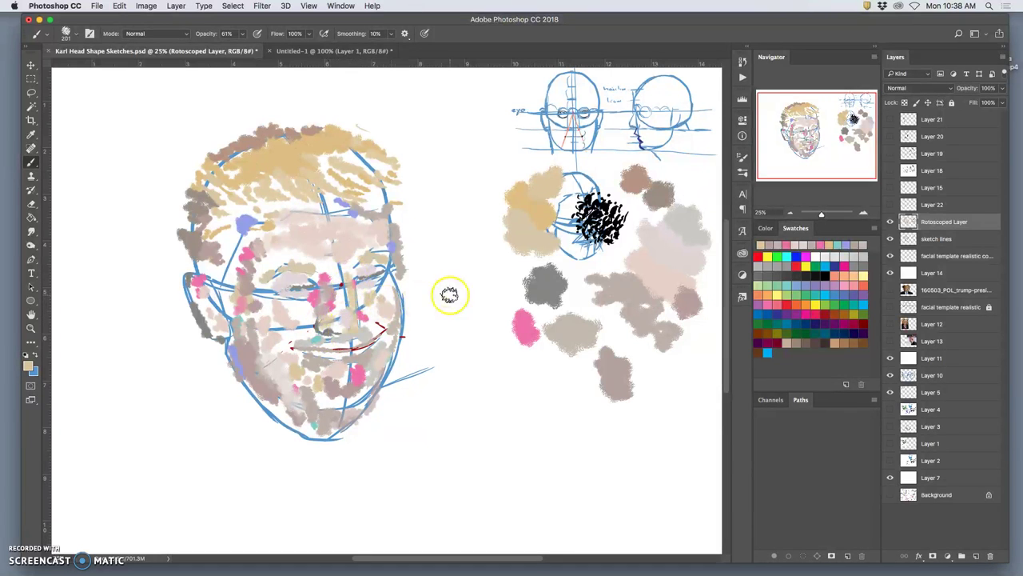
# Step: Shade the underside of the nose and the inner eye corners with the palette's gray
pyautogui.keyDown('alt'); pyautogui.click(547, 285); pyautogui.keyUp('alt')
pyautogui.click(354, 331)
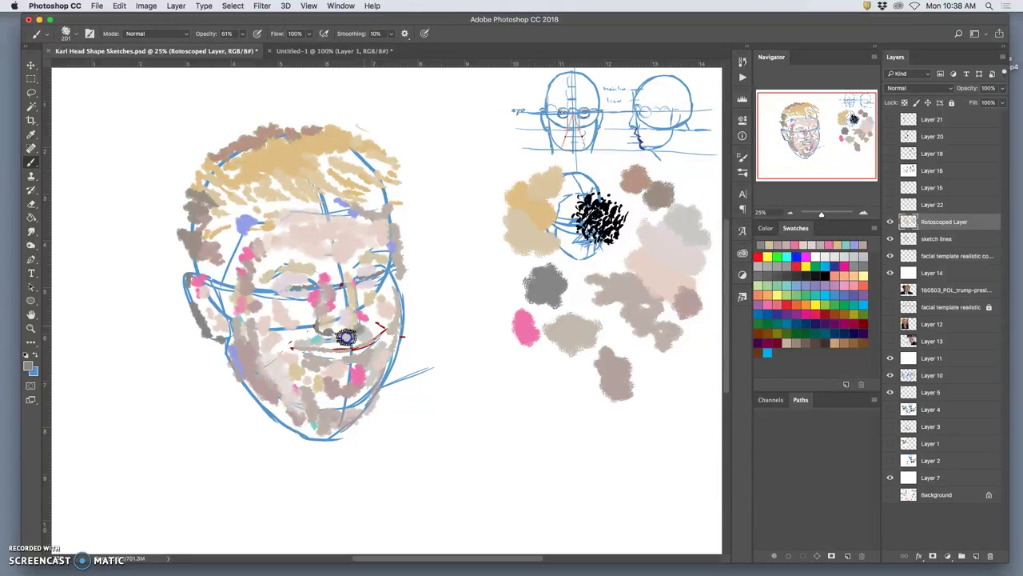
pyautogui.click(358, 272)
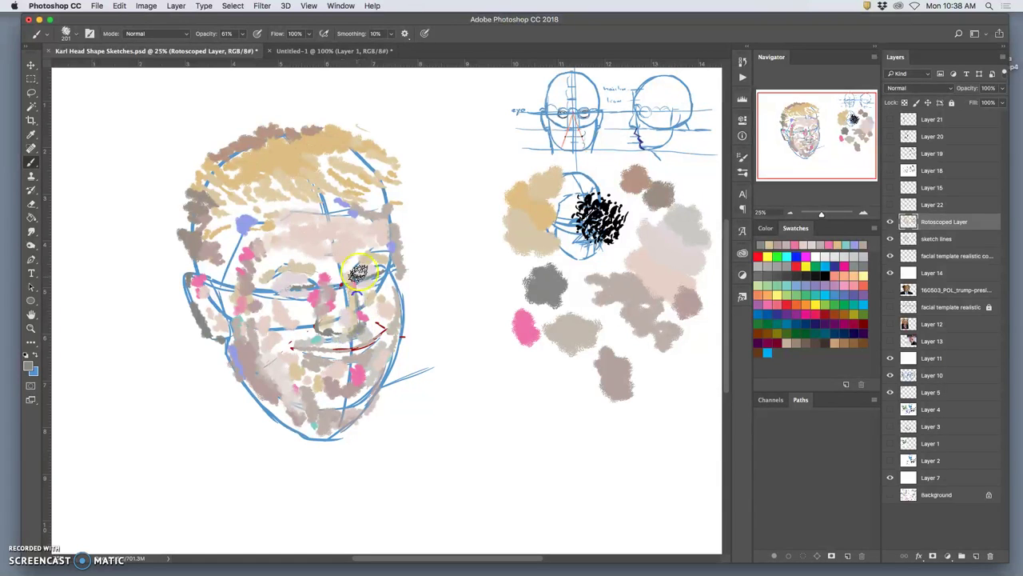
pyautogui.click(318, 287)
pyautogui.click(324, 292)
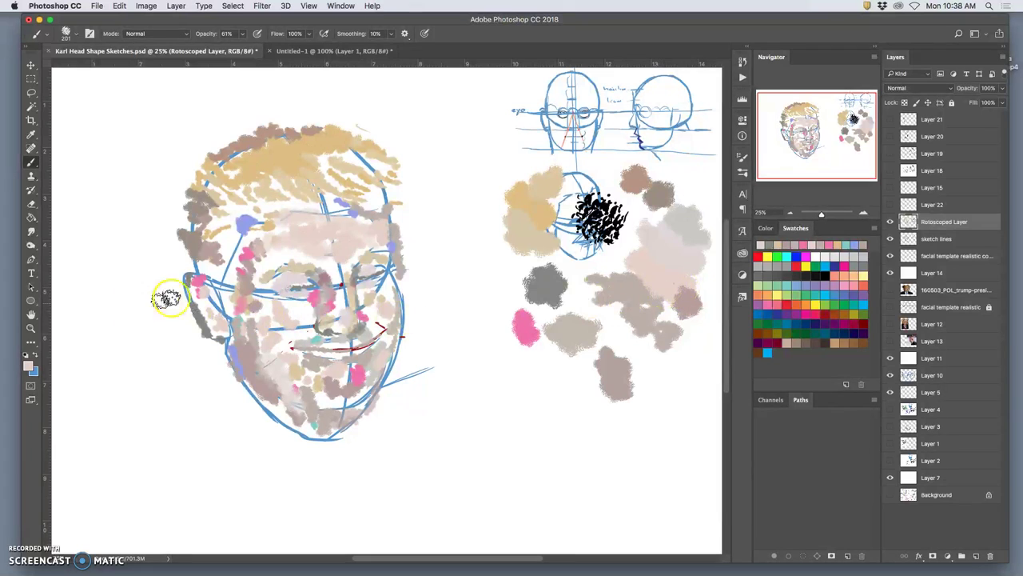
# Step: Cover the near ear's bright pink with pale pink and shade the ear with the palette's gray
pyautogui.click(199, 284)
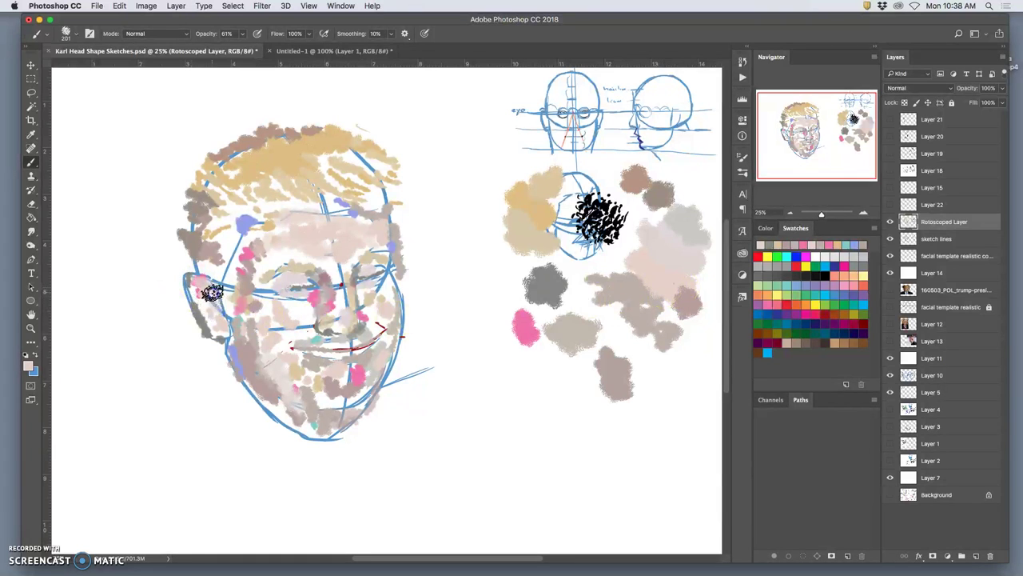
pyautogui.keyDown('alt'); pyautogui.click(546, 293); pyautogui.keyUp('alt')
pyautogui.moveTo(200, 282)
pyautogui.mouseDown()
pyautogui.moveTo(193, 295)
pyautogui.moveTo(203, 306)
pyautogui.mouseUp()
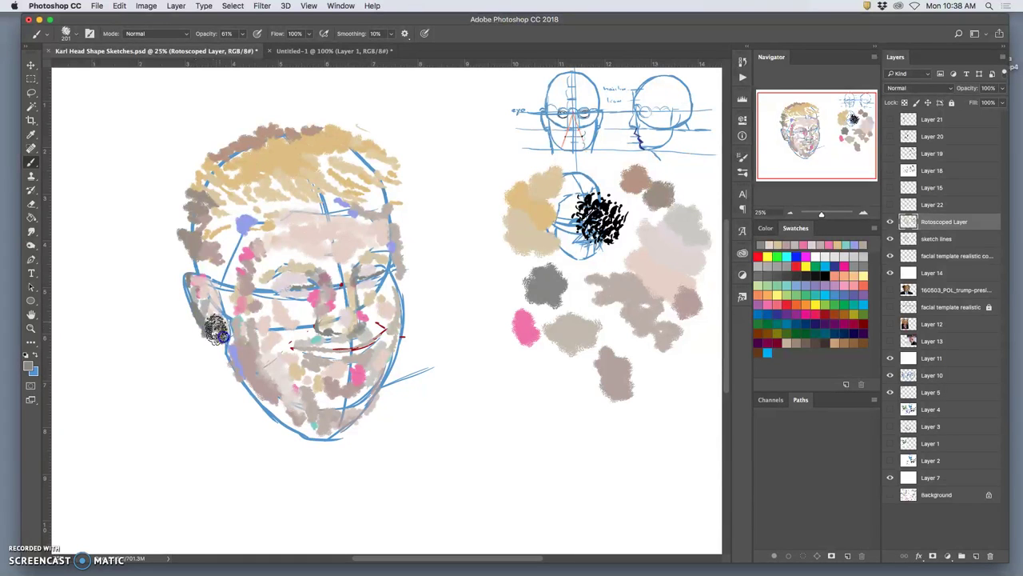
# Step: Brush the palette's light sand tone over the near cheek down towards the mouth corner
pyautogui.keyDown('alt'); pyautogui.click(541, 235); pyautogui.keyUp('alt')
pyautogui.click(302, 307)
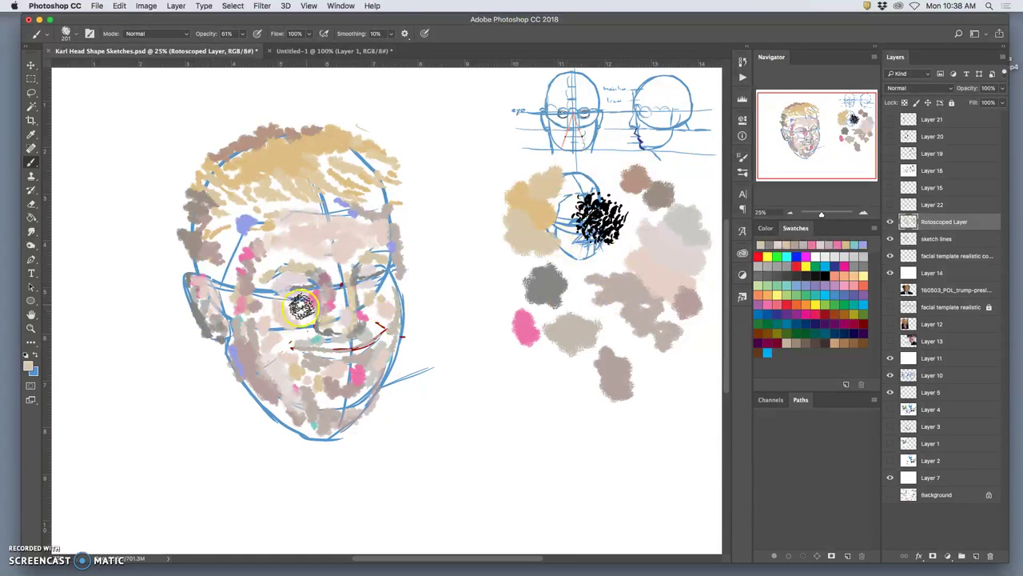
pyautogui.moveTo(302, 308)
pyautogui.mouseDown()
pyautogui.moveTo(276, 302)
pyautogui.moveTo(304, 322)
pyautogui.moveTo(320, 320)
pyautogui.moveTo(284, 344)
pyautogui.moveTo(269, 322)
pyautogui.moveTo(354, 333)
pyautogui.moveTo(296, 354)
pyautogui.mouseUp()
# Step: Shade the lower jaw, the chin, the far eye and the far temple hair with gray
pyautogui.keyDown('alt'); pyautogui.click(586, 296); pyautogui.keyUp('alt')
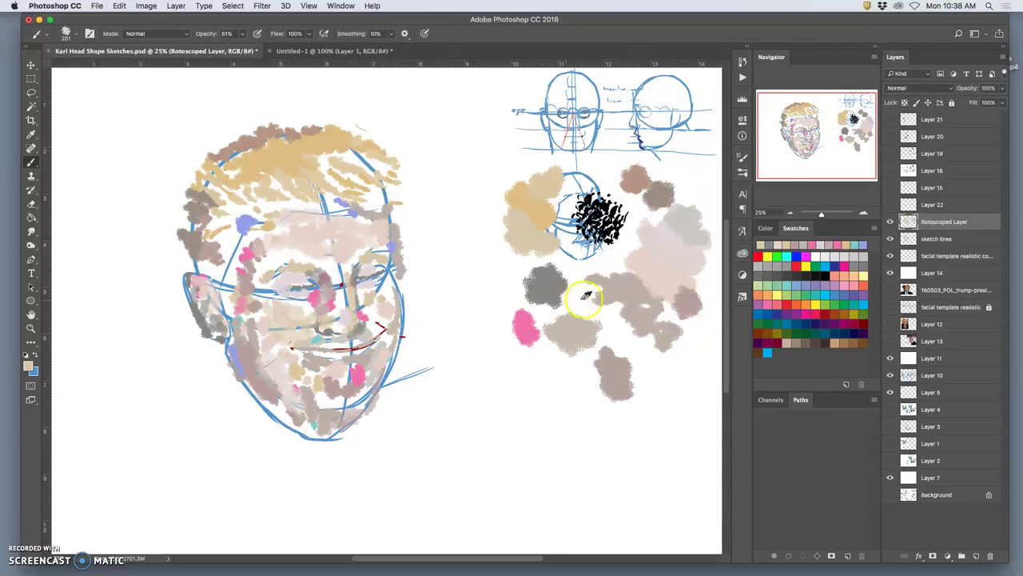
pyautogui.moveTo(277, 396); pyautogui.dragTo(352, 410)
pyautogui.click(362, 294)
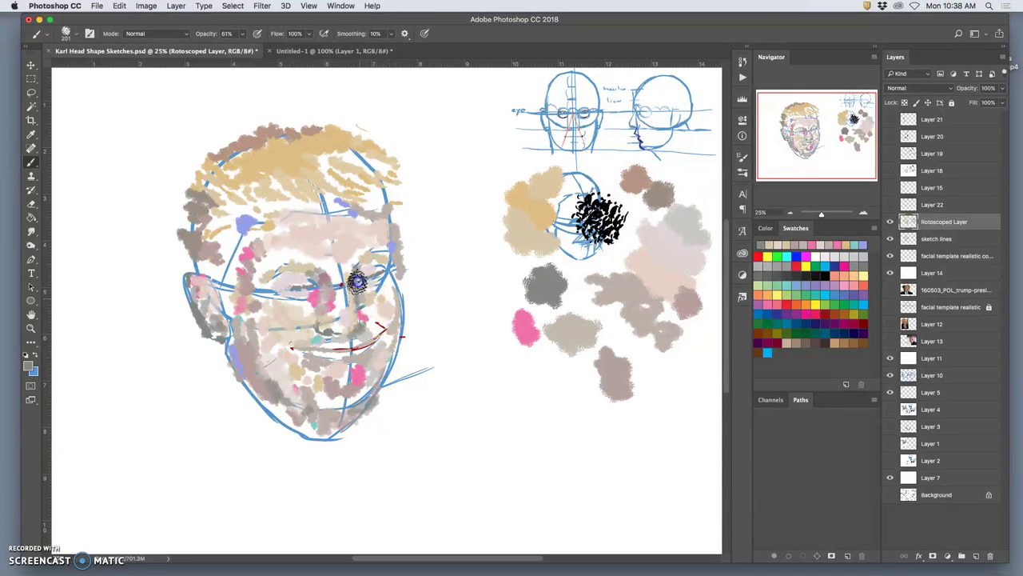
pyautogui.moveTo(374, 281); pyautogui.dragTo(382, 260)
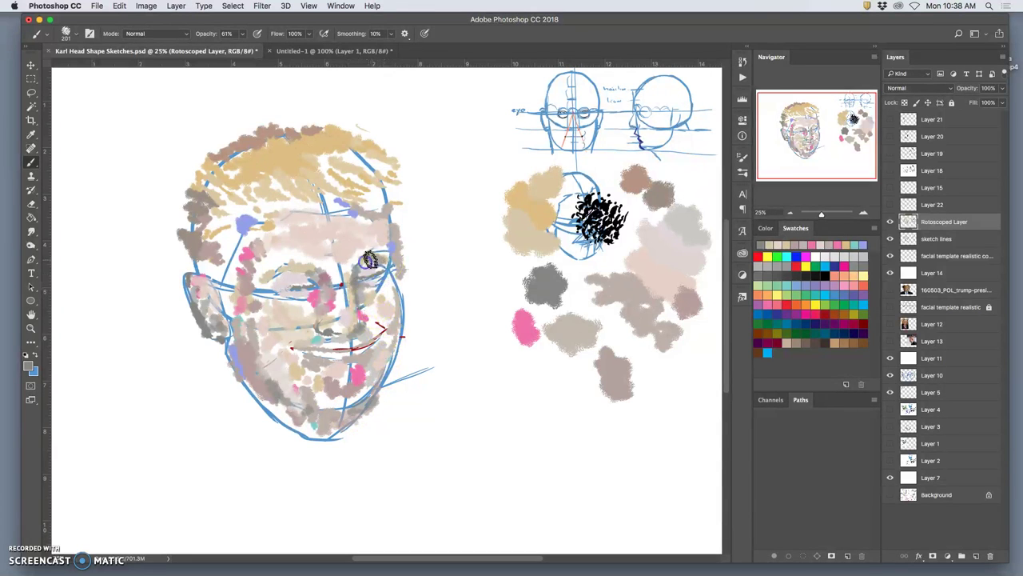
pyautogui.moveTo(403, 216); pyautogui.dragTo(409, 194)
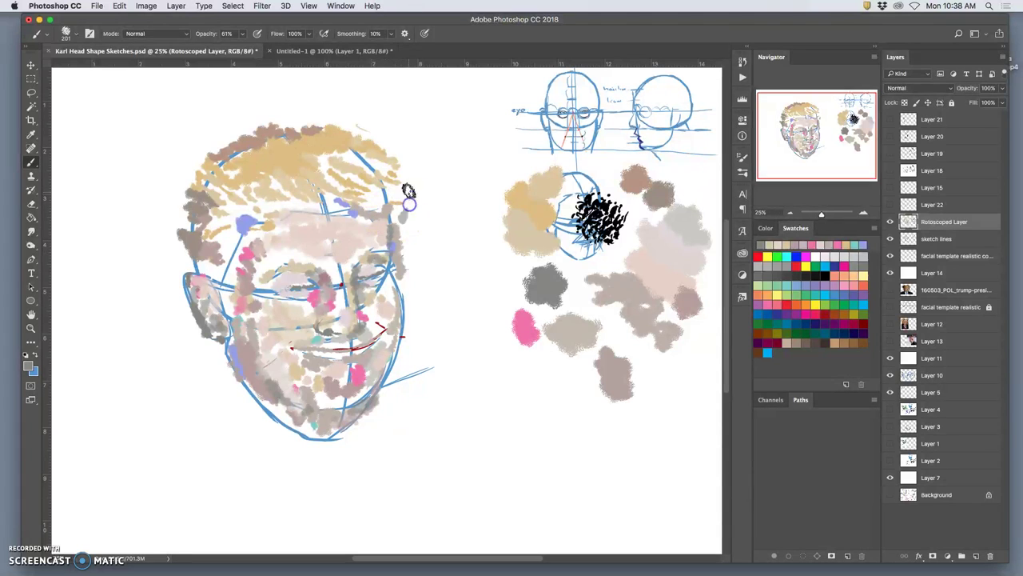
# Step: Fill out the far-side hair with the palette's light blonde and add white highlights to the hair and nose tip
pyautogui.keyDown('alt'); pyautogui.click(540, 190); pyautogui.keyUp('alt')
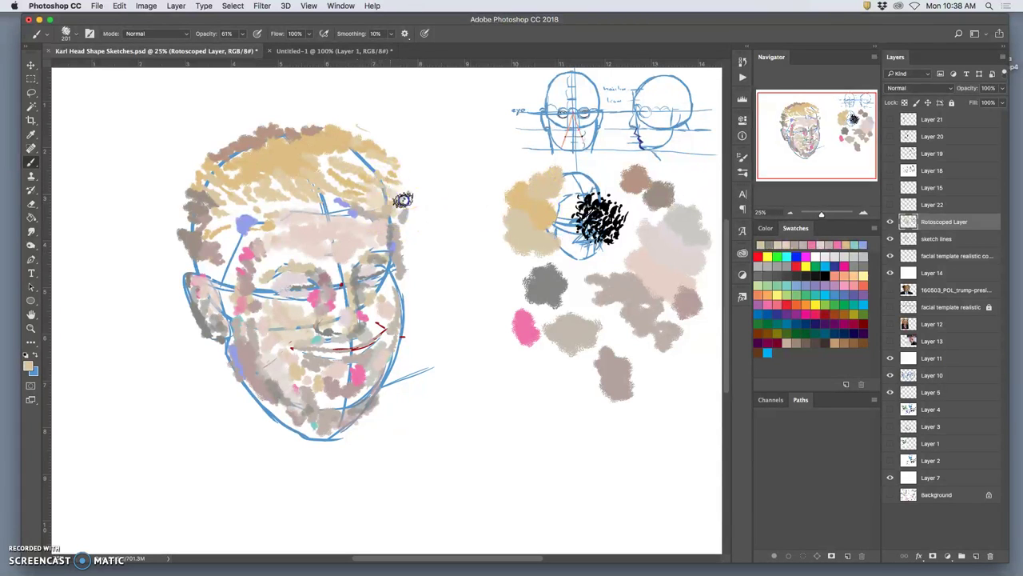
pyautogui.moveTo(392, 170); pyautogui.dragTo(325, 158)
pyautogui.keyDown('alt'); pyautogui.click(475, 158); pyautogui.keyUp('alt')
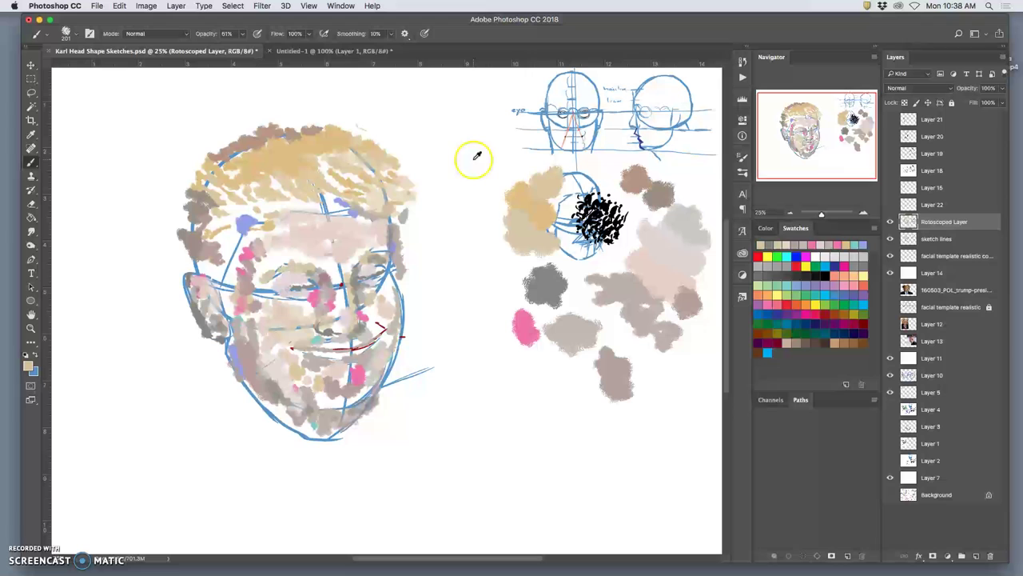
pyautogui.moveTo(450, 196); pyautogui.dragTo(432, 209)
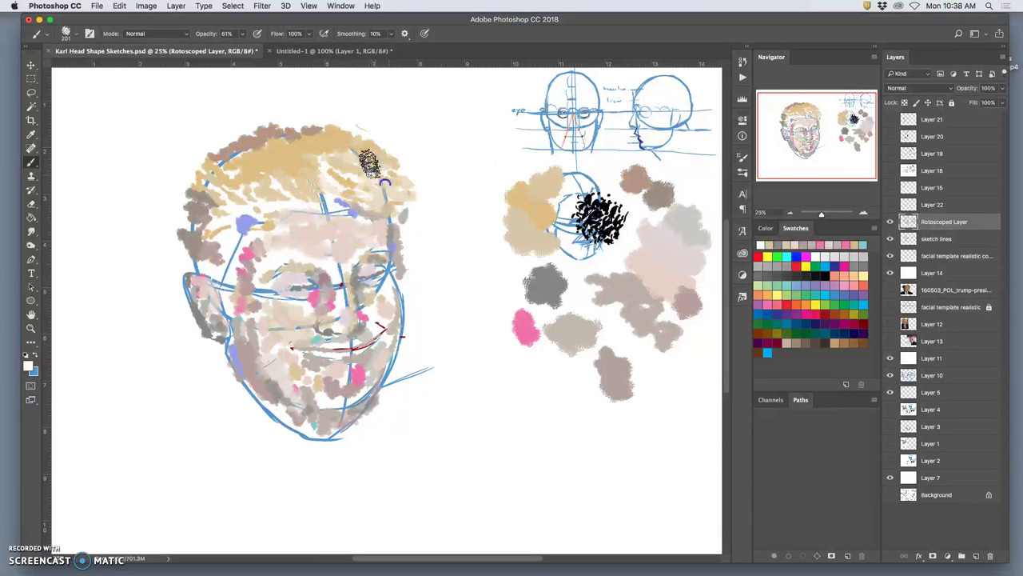
pyautogui.click(353, 184)
pyautogui.moveTo(353, 184); pyautogui.dragTo(336, 165)
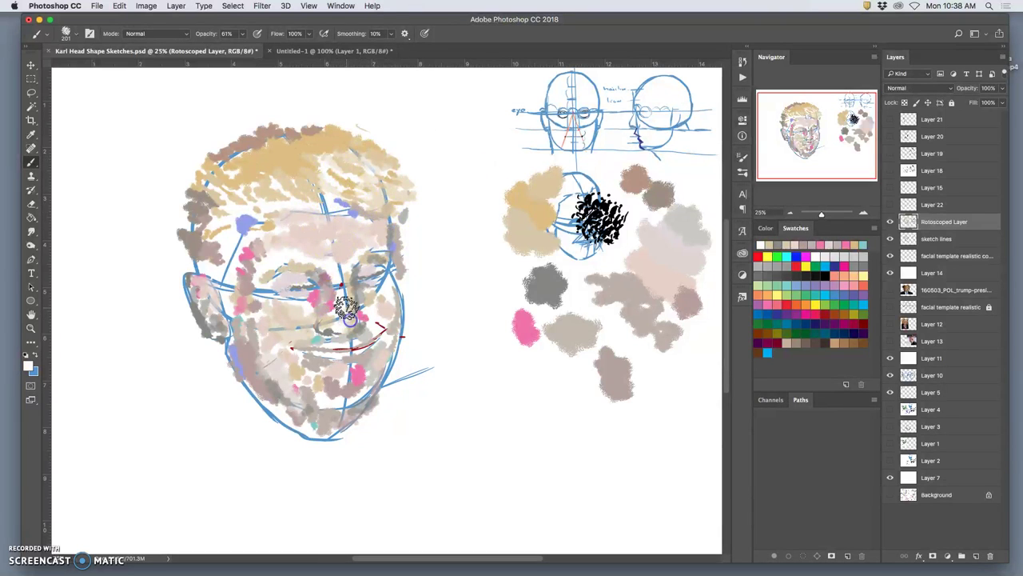
# Step: Show the reference photo layer and add white highlights to both brows, the chin and the near cheek
pyautogui.click(890, 289)
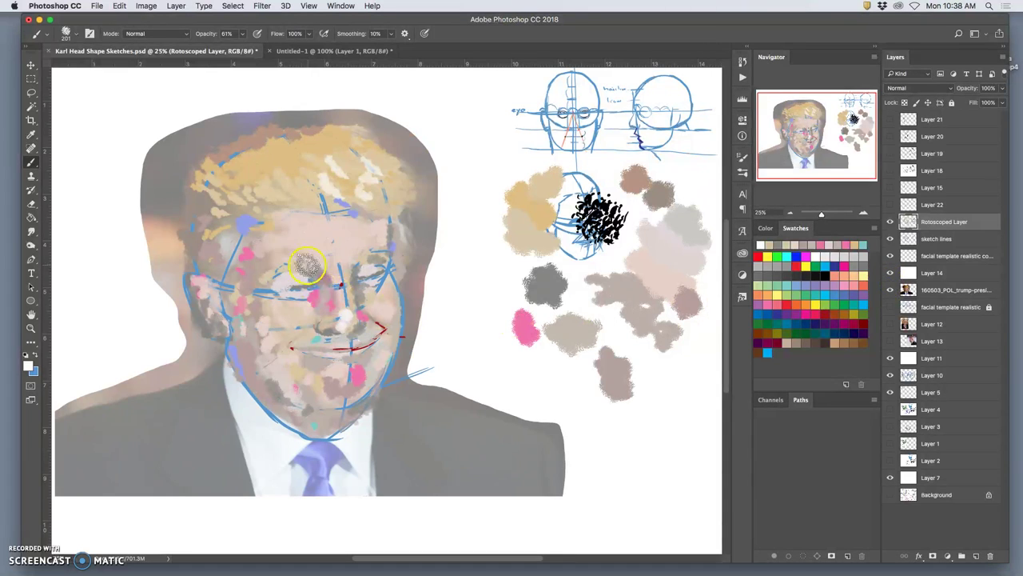
pyautogui.moveTo(307, 266)
pyautogui.mouseDown()
pyautogui.moveTo(305, 237)
pyautogui.moveTo(278, 248)
pyautogui.moveTo(301, 257)
pyautogui.moveTo(276, 268)
pyautogui.moveTo(320, 264)
pyautogui.mouseUp()
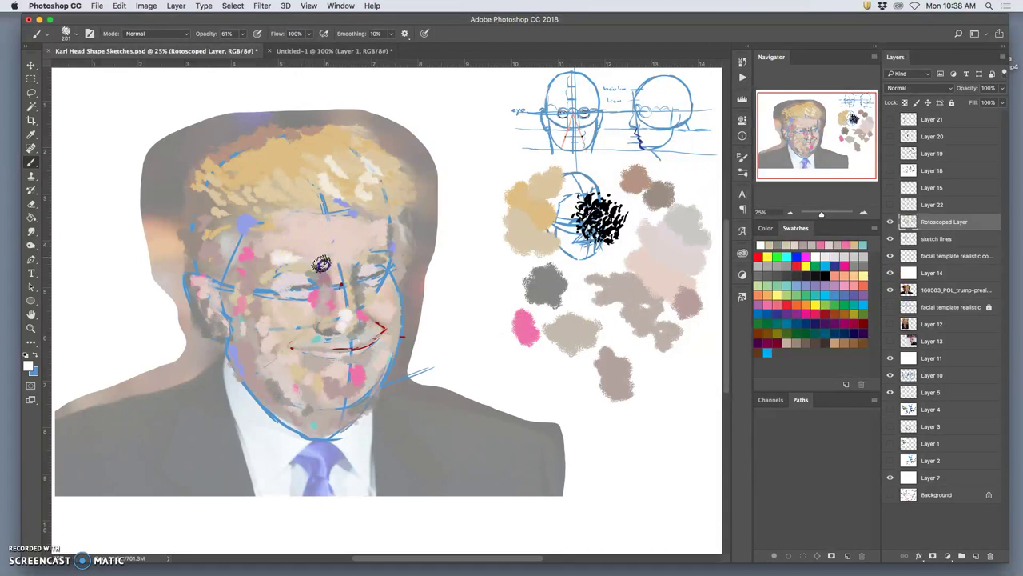
pyautogui.click(365, 269)
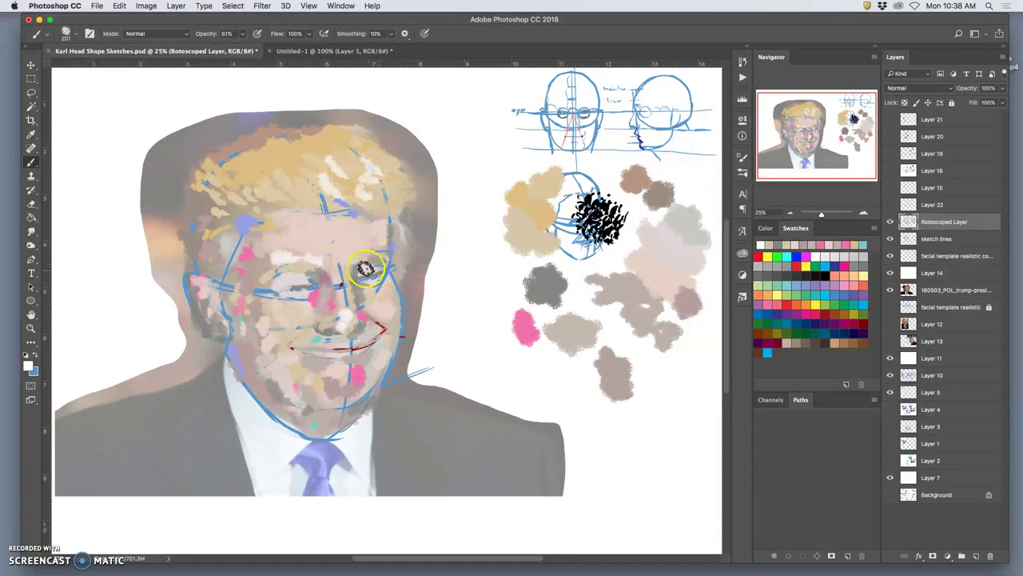
pyautogui.click(340, 385)
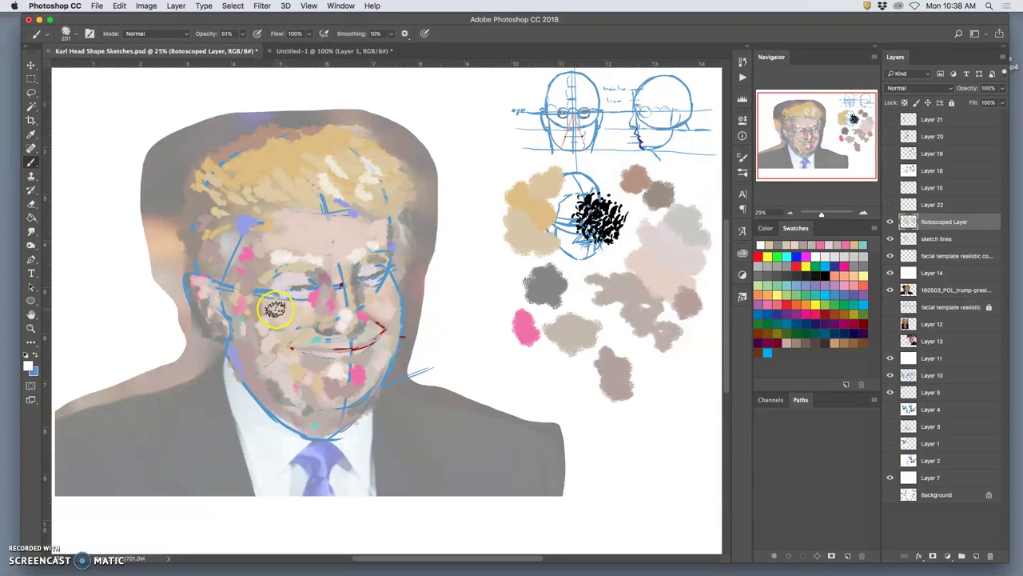
pyautogui.moveTo(276, 309); pyautogui.dragTo(290, 318)
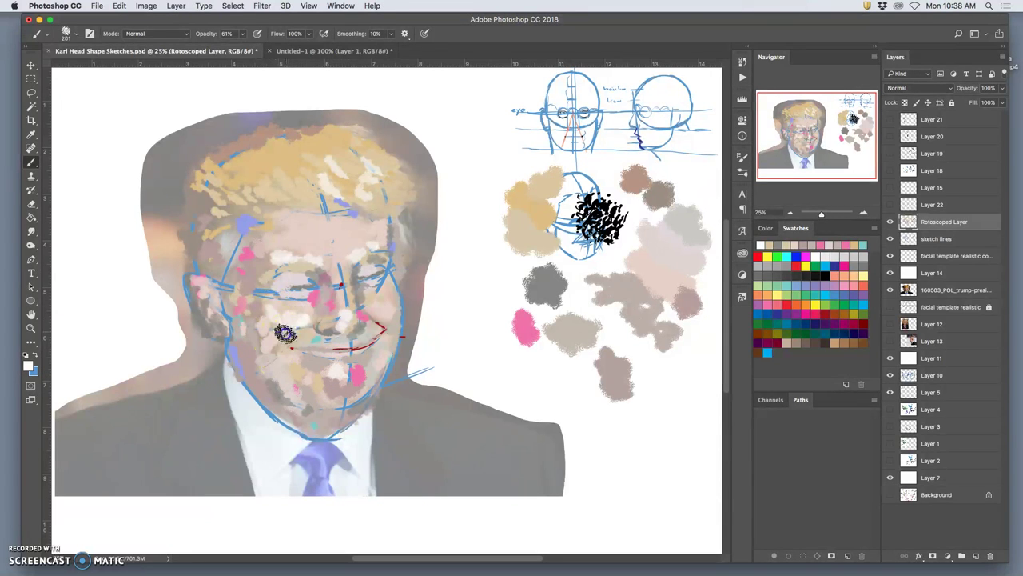
# Step: Add white strokes to the front of the hair and the far sideburn
pyautogui.click(312, 201)
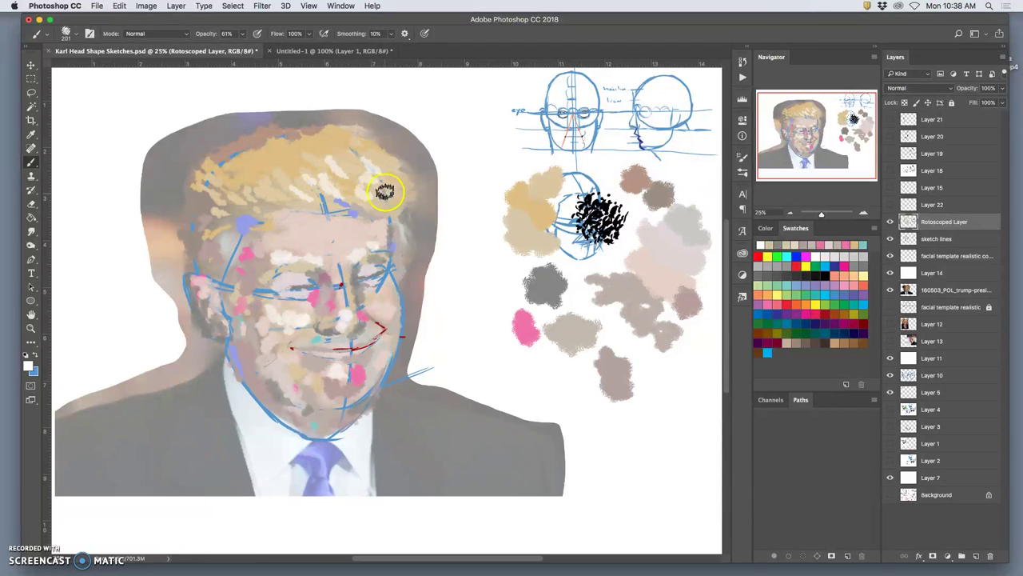
pyautogui.click(401, 235)
pyautogui.moveTo(408, 242); pyautogui.dragTo(410, 253)
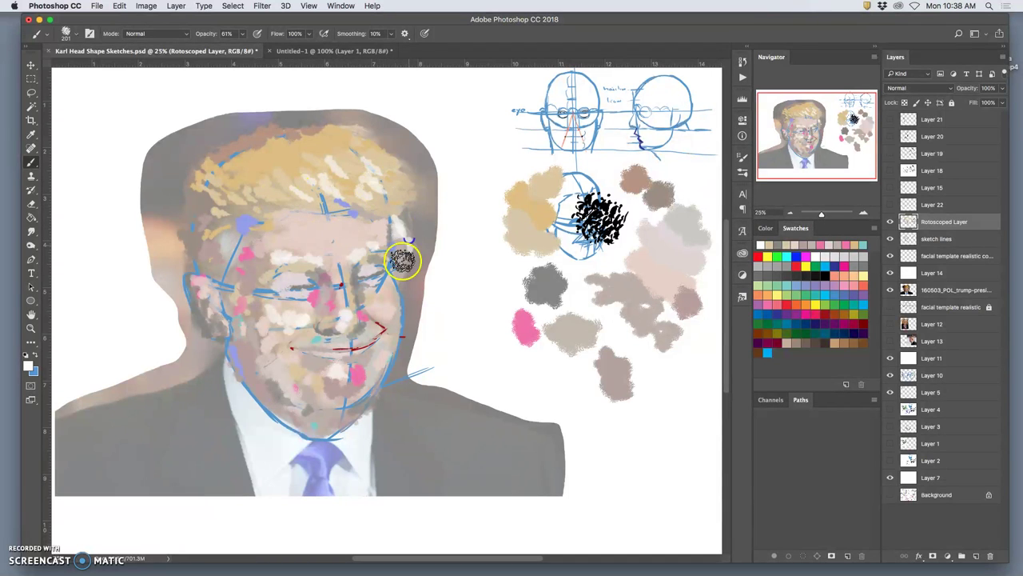
# Step: Add white to the near temple hair and the shirt collar, and tint the collar edge with the palette's pale pinkish gray
pyautogui.moveTo(227, 238)
pyautogui.mouseDown()
pyautogui.moveTo(206, 251)
pyautogui.moveTo(225, 246)
pyautogui.moveTo(215, 261)
pyautogui.moveTo(233, 241)
pyautogui.mouseUp()
pyautogui.moveTo(234, 387); pyautogui.dragTo(245, 418)
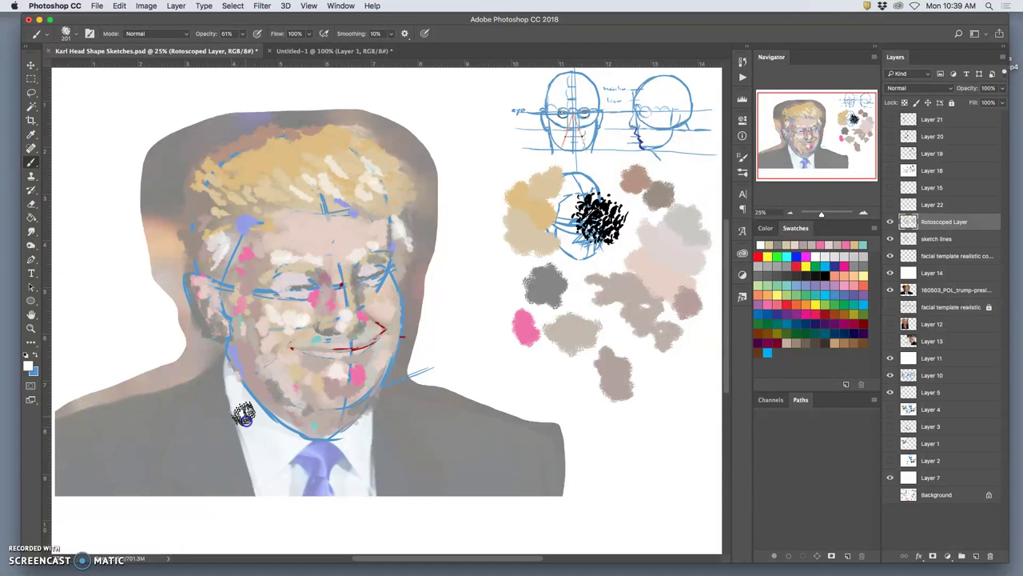
pyautogui.moveTo(225, 369)
pyautogui.mouseDown()
pyautogui.moveTo(254, 424)
pyautogui.moveTo(278, 441)
pyautogui.mouseUp()
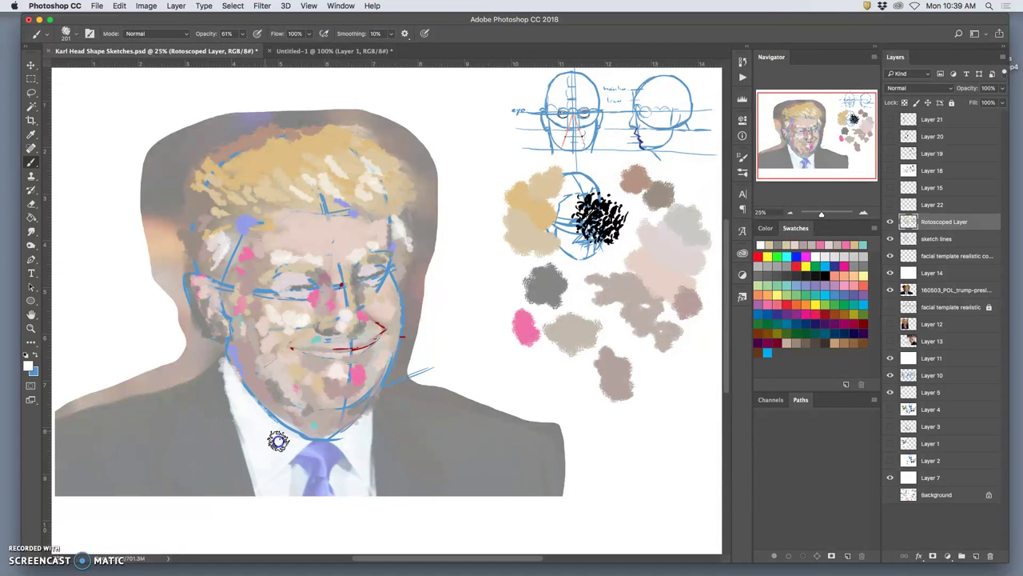
pyautogui.keyDown('alt'); pyautogui.click(676, 240); pyautogui.keyUp('alt')
pyautogui.moveTo(228, 364)
pyautogui.mouseDown()
pyautogui.moveTo(245, 431)
pyautogui.moveTo(302, 452)
pyautogui.moveTo(334, 426)
pyautogui.moveTo(293, 436)
pyautogui.mouseUp()
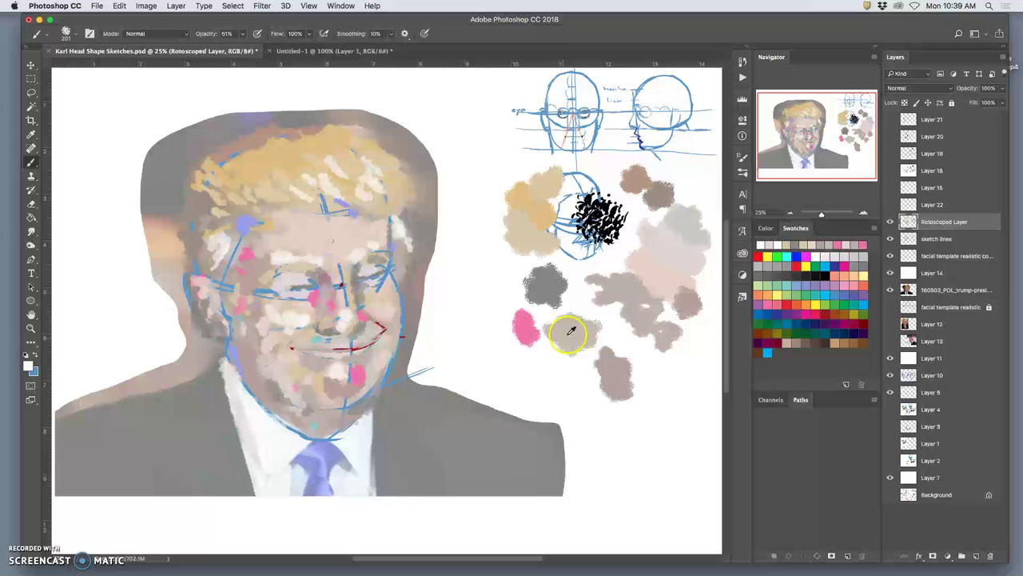
# Step: Outline the collar flaps in the palette's light gray and shade beneath the chin beside the tie knot with dark gray
pyautogui.keyDown('alt'); pyautogui.click(683, 223); pyautogui.keyUp('alt')
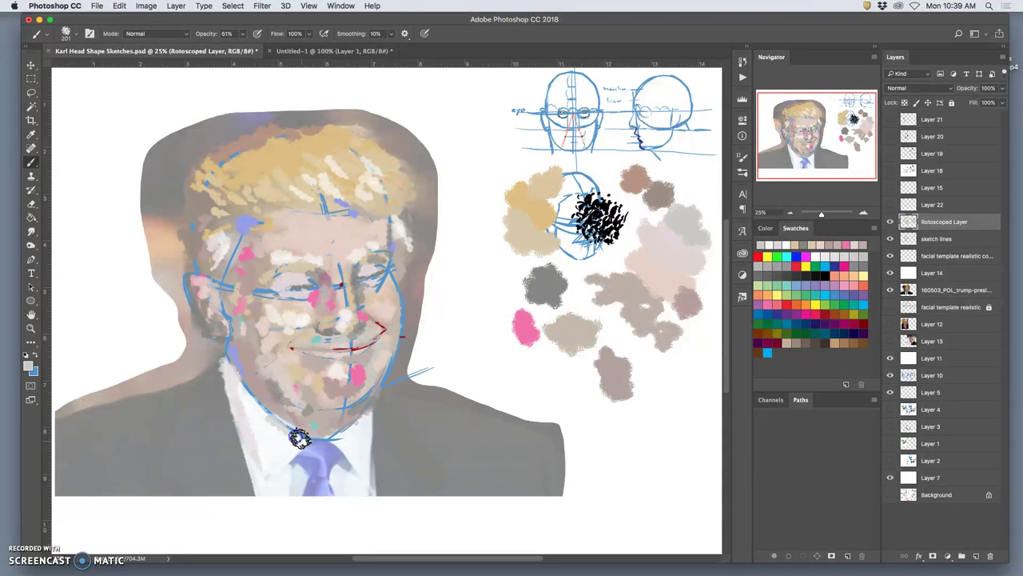
pyautogui.moveTo(294, 454); pyautogui.dragTo(264, 475)
pyautogui.moveTo(336, 436); pyautogui.dragTo(373, 488)
pyautogui.keyDown('alt'); pyautogui.click(543, 300); pyautogui.keyUp('alt')
pyautogui.moveTo(345, 419); pyautogui.dragTo(323, 444)
pyautogui.click(323, 445)
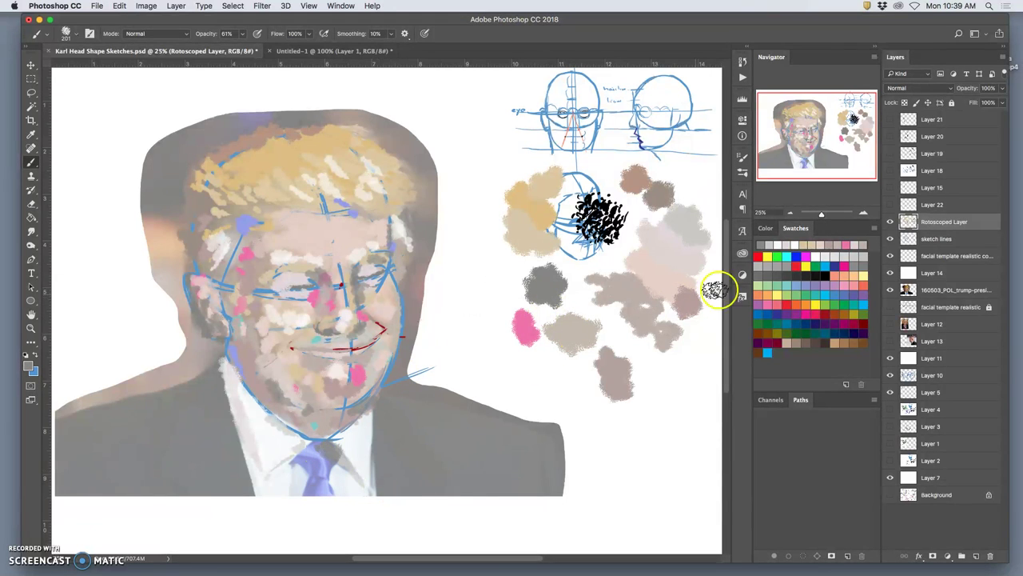
# Step: Paint the tie's knot and tail with the red swatch
pyautogui.click(785, 306)
pyautogui.moveTo(308, 456); pyautogui.dragTo(315, 476)
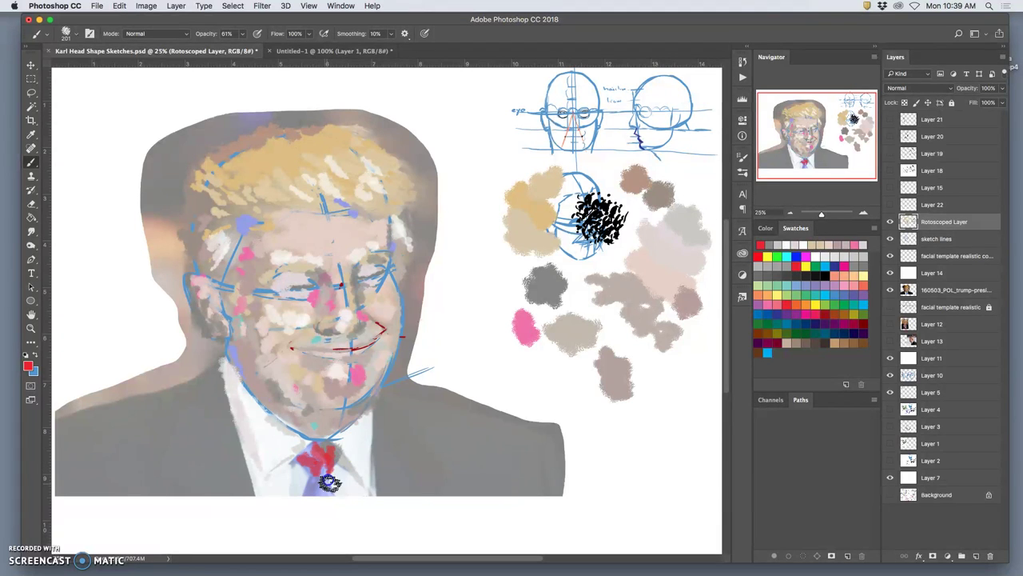
pyautogui.click(323, 446)
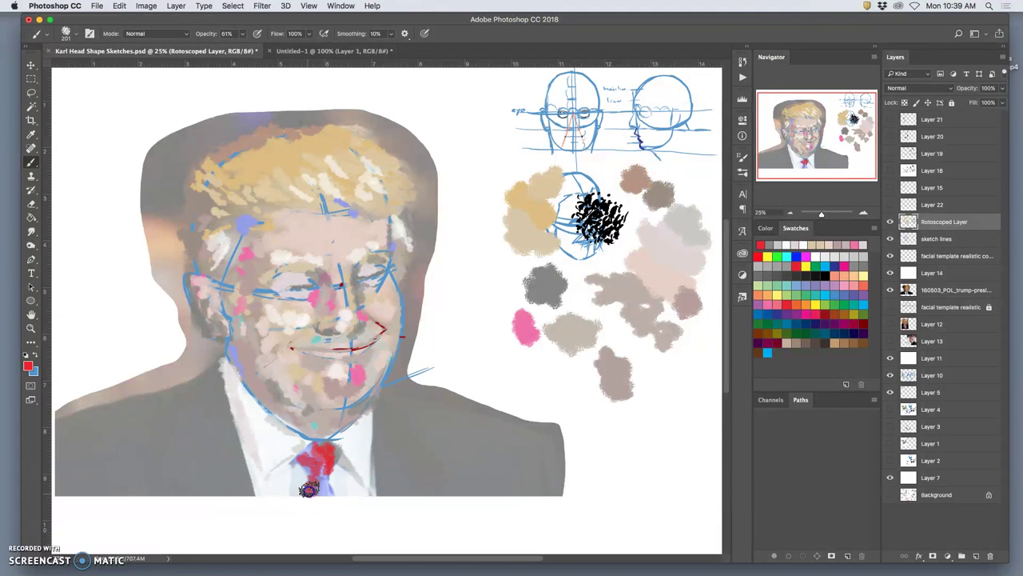
pyautogui.moveTo(318, 478)
pyautogui.mouseDown()
pyautogui.moveTo(305, 514)
pyautogui.moveTo(321, 481)
pyautogui.moveTo(332, 518)
pyautogui.mouseUp()
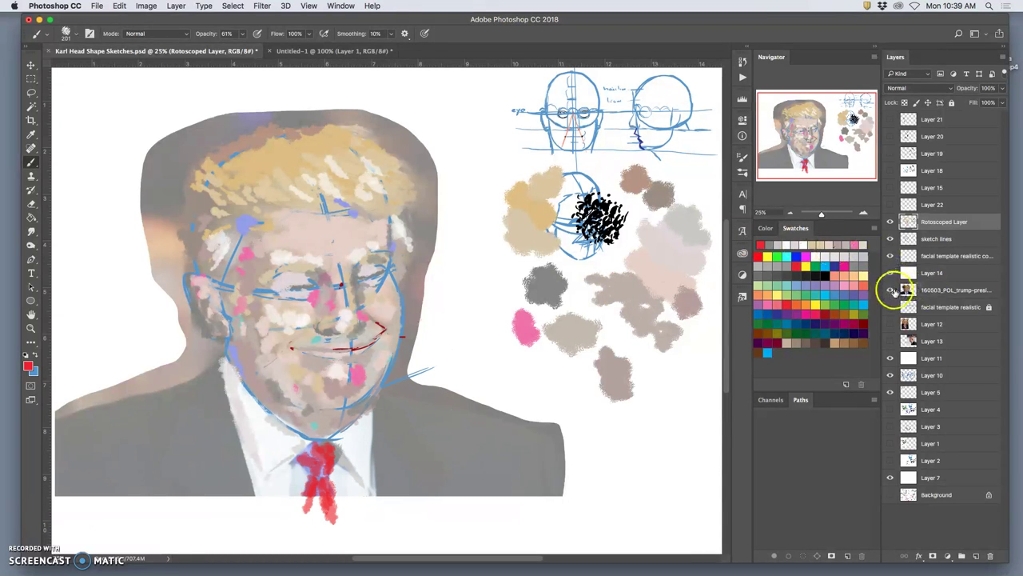
# Step: Hide the reference photo layer and check the portrait with the sketch lines layer off and on
pyautogui.click(890, 289)
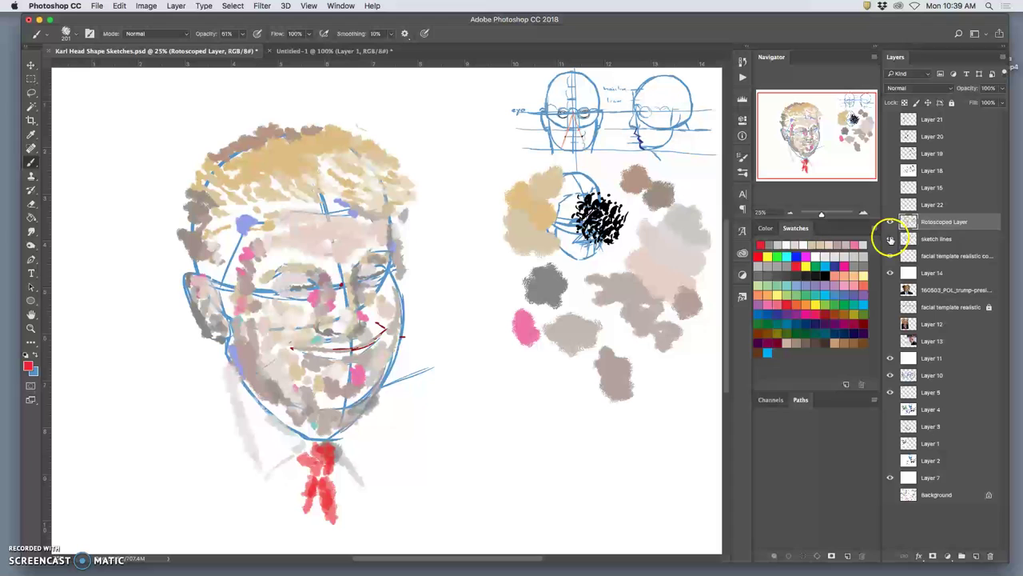
pyautogui.click(890, 238)
pyautogui.click(891, 238)
pyautogui.click(274, 209)
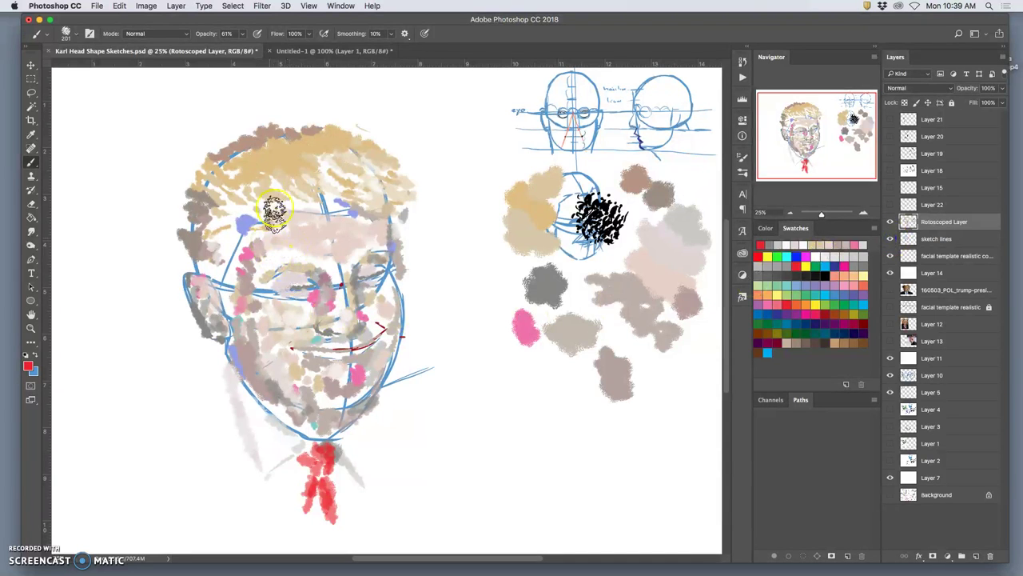
# Step: Fill the near-side temple hair with light blonde sampled from the hair, and add brown tones in front of the near ear
pyautogui.keyDown('alt'); pyautogui.click(385, 178); pyautogui.keyUp('alt')
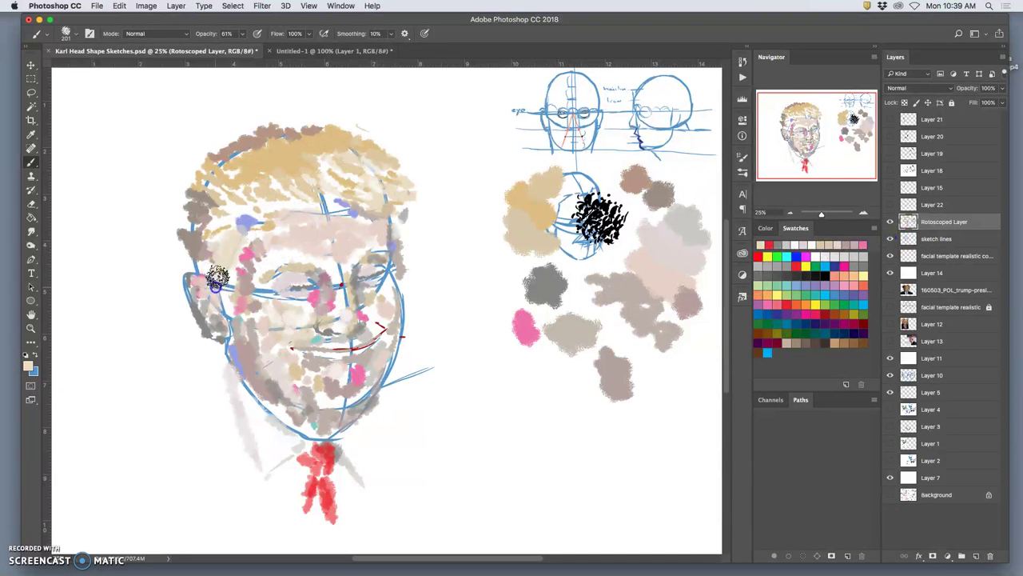
pyautogui.moveTo(197, 267)
pyautogui.mouseDown()
pyautogui.moveTo(224, 299)
pyautogui.moveTo(231, 217)
pyautogui.moveTo(255, 169)
pyautogui.moveTo(250, 139)
pyautogui.mouseUp()
pyautogui.keyDown('alt'); pyautogui.click(230, 161); pyautogui.keyUp('alt')
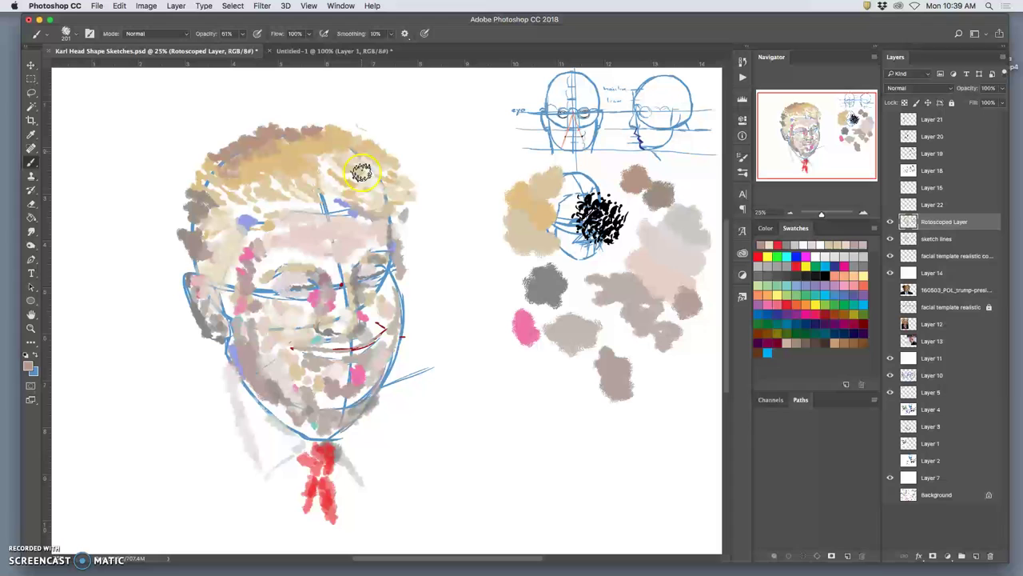
pyautogui.keyDown('alt'); pyautogui.click(246, 205); pyautogui.keyUp('alt')
pyautogui.moveTo(223, 238)
pyautogui.mouseDown()
pyautogui.moveTo(188, 257)
pyautogui.moveTo(205, 266)
pyautogui.moveTo(220, 294)
pyautogui.mouseUp()
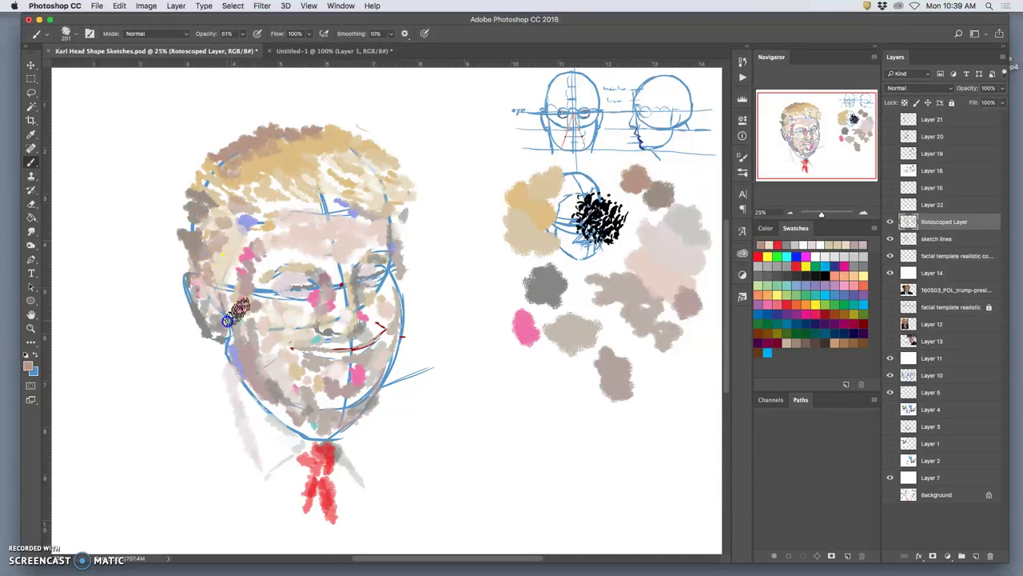
# Step: Blend sampled pink skin tones over the forehead and nose, and soften the near-side hairline with blonde touches
pyautogui.keyDown('alt'); pyautogui.click(363, 239); pyautogui.keyUp('alt')
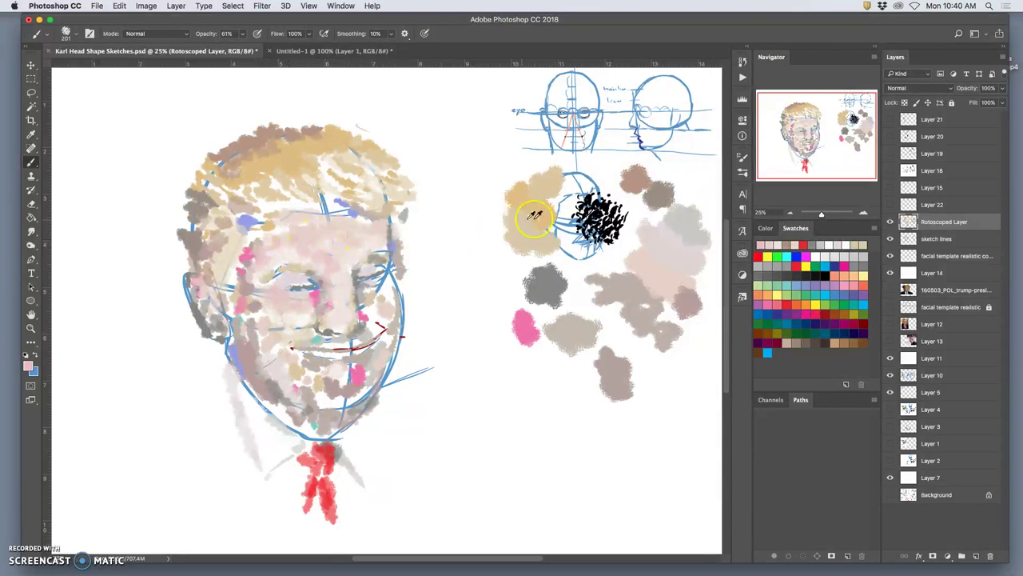
pyautogui.keyDown('alt'); pyautogui.click(283, 229); pyautogui.keyUp('alt')
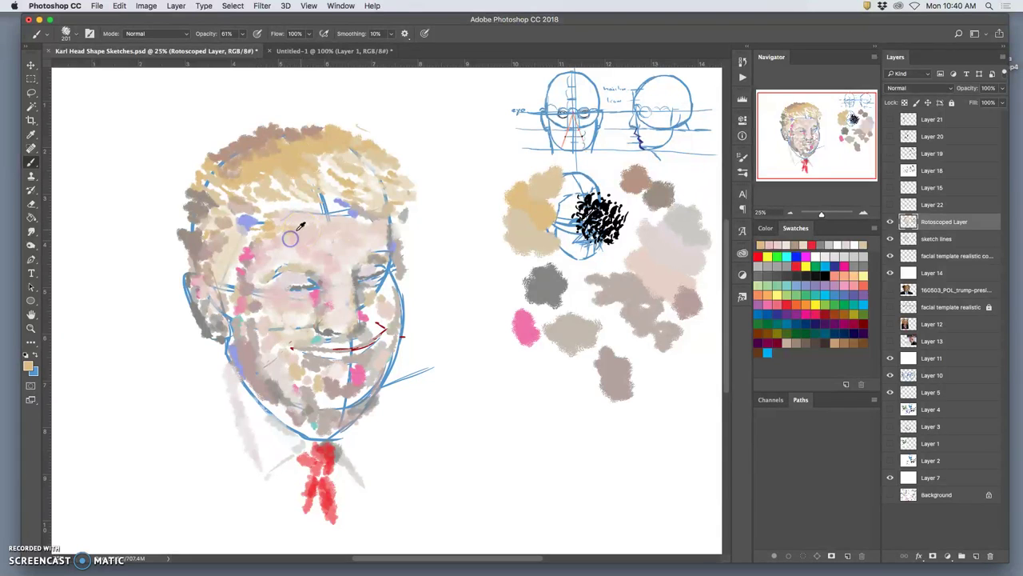
pyautogui.moveTo(290, 238); pyautogui.dragTo(279, 233)
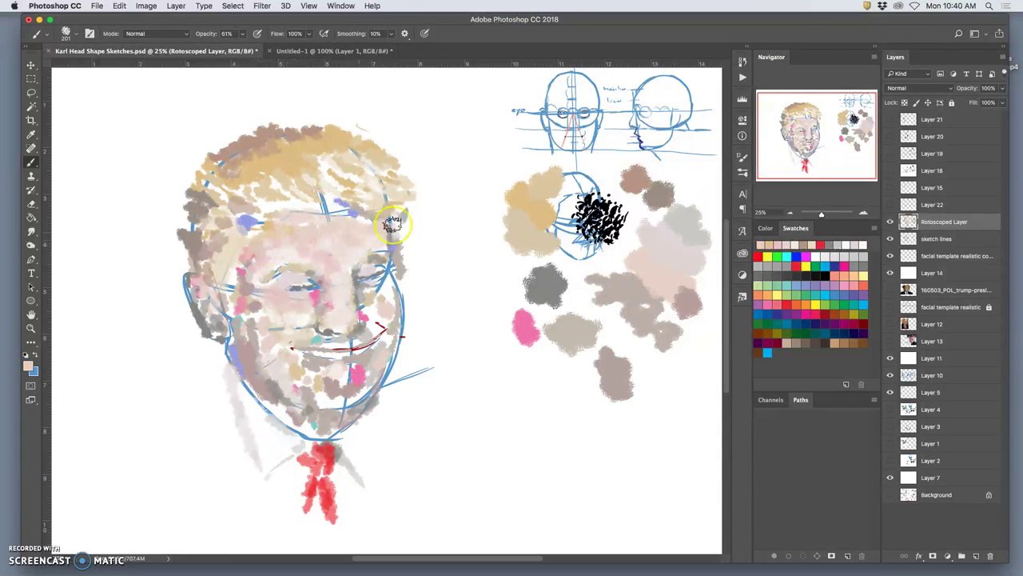
# Step: Add a pale peach spot beside the blonde palette colours and blend the peach over the far cheek and chin
pyautogui.moveTo(494, 195)
pyautogui.mouseDown()
pyautogui.moveTo(480, 202)
pyautogui.moveTo(490, 196)
pyautogui.moveTo(488, 210)
pyautogui.mouseUp()
pyautogui.keyDown('alt'); pyautogui.click(492, 200); pyautogui.keyUp('alt')
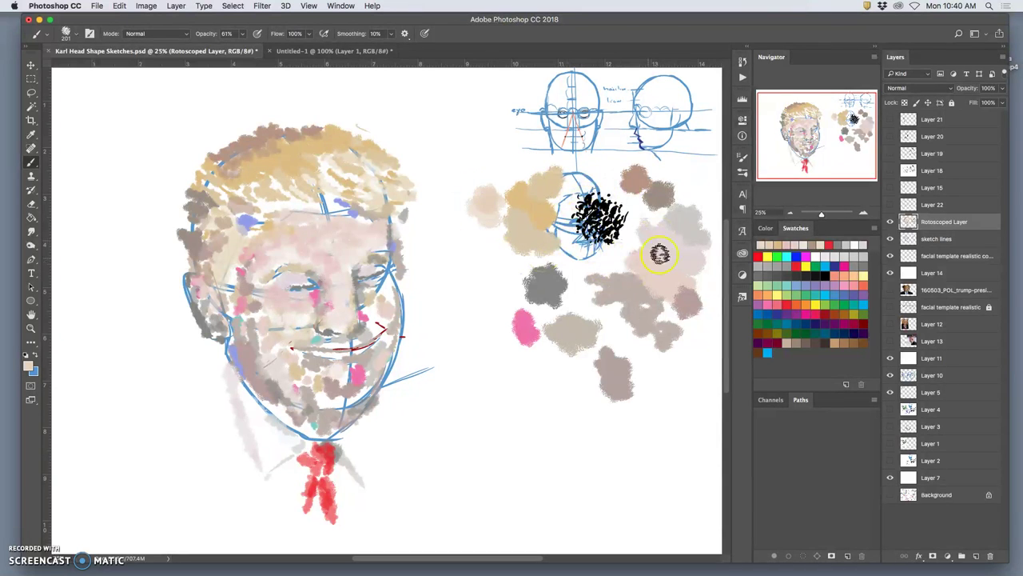
pyautogui.moveTo(379, 312)
pyautogui.mouseDown()
pyautogui.moveTo(369, 312)
pyautogui.moveTo(375, 329)
pyautogui.mouseUp()
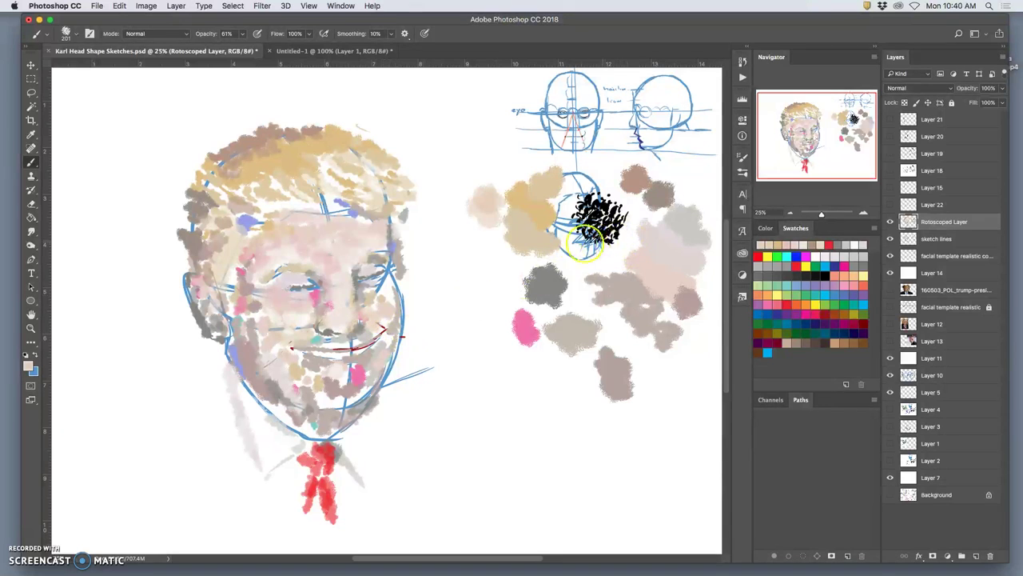
pyautogui.keyDown('alt'); pyautogui.click(491, 216); pyautogui.keyUp('alt')
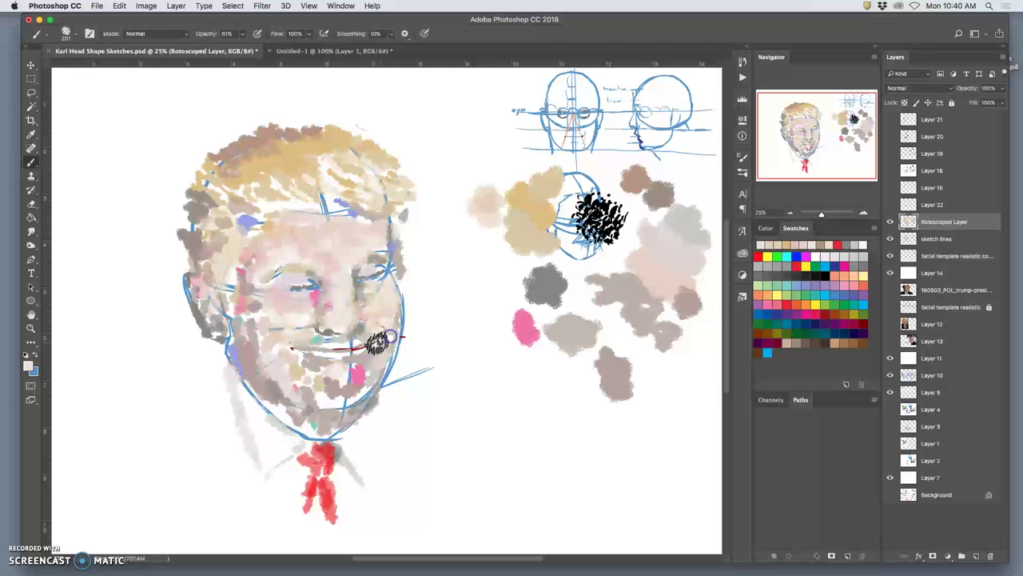
pyautogui.moveTo(331, 391); pyautogui.dragTo(367, 391)
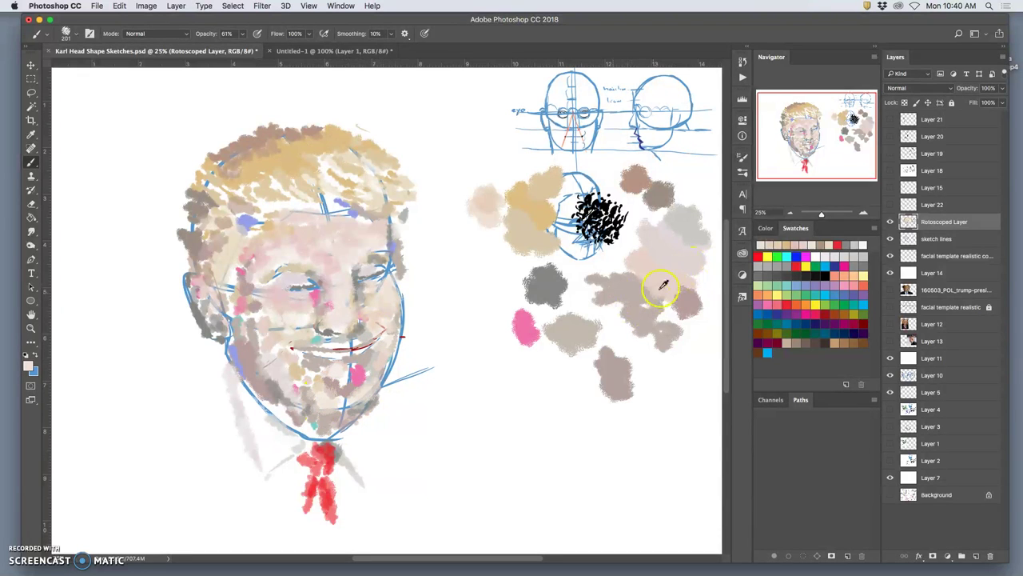
# Step: Blend pale skin tone over the near side of the chin, the near cheek and both eye areas
pyautogui.moveTo(304, 381)
pyautogui.mouseDown()
pyautogui.moveTo(298, 353)
pyautogui.moveTo(276, 351)
pyautogui.moveTo(261, 335)
pyautogui.moveTo(256, 358)
pyautogui.moveTo(263, 329)
pyautogui.moveTo(290, 329)
pyautogui.mouseUp()
pyautogui.moveTo(313, 288); pyautogui.dragTo(313, 279)
pyautogui.moveTo(377, 275); pyautogui.dragTo(379, 278)
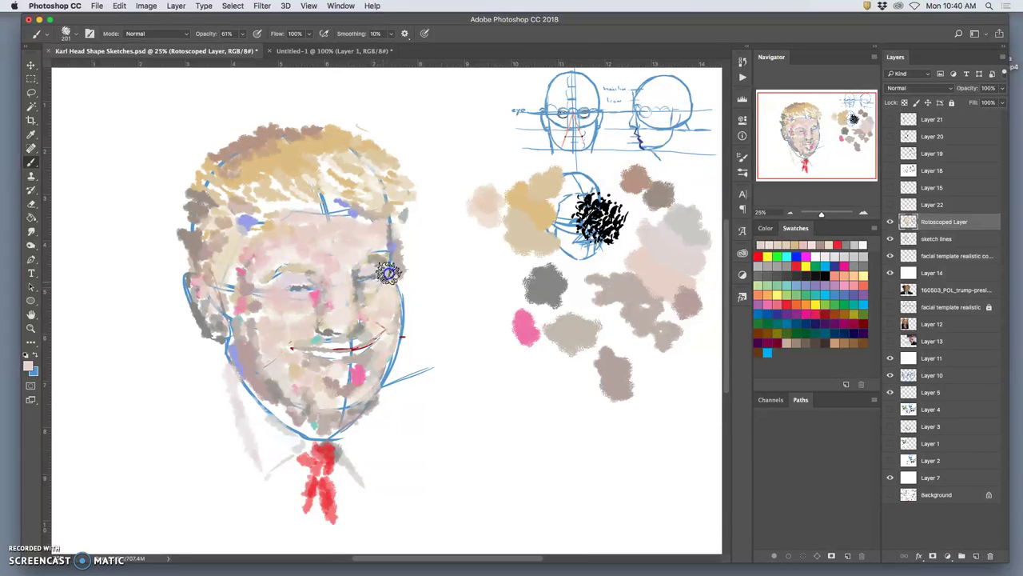
# Step: Blend light blonde sampled from the hair across the hairline and the front, far and near sides of the hair
pyautogui.keyDown('alt'); pyautogui.click(367, 184); pyautogui.keyUp('alt')
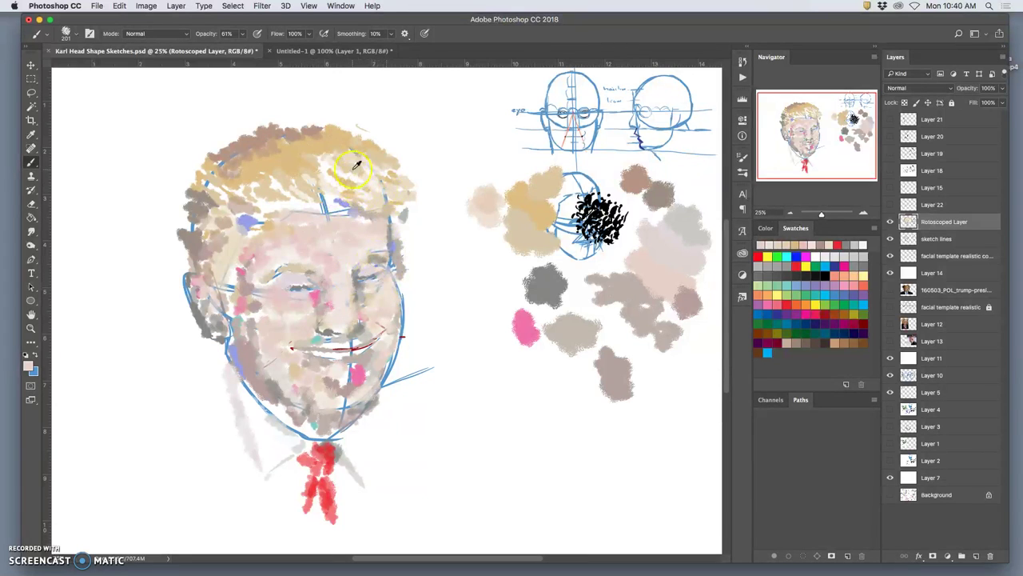
pyautogui.keyDown('alt'); pyautogui.click(357, 164); pyautogui.keyUp('alt')
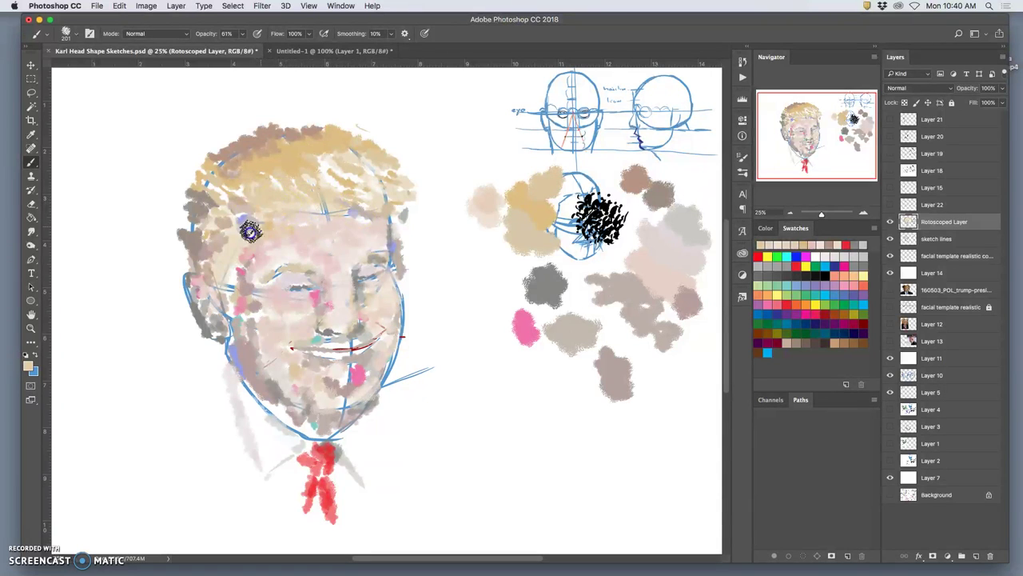
pyautogui.moveTo(250, 232)
pyautogui.mouseDown()
pyautogui.moveTo(213, 190)
pyautogui.moveTo(252, 202)
pyautogui.moveTo(272, 186)
pyautogui.mouseUp()
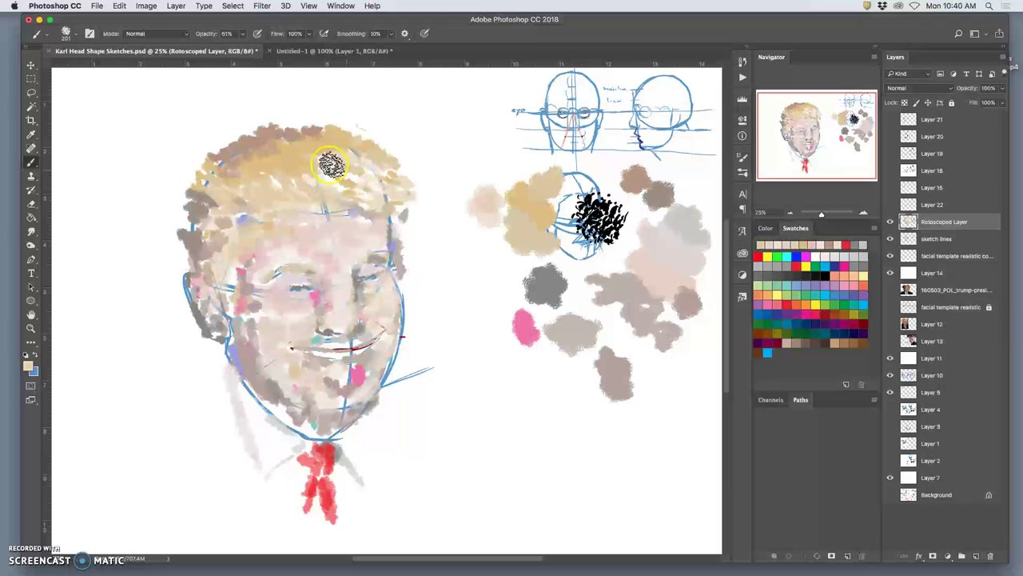
pyautogui.moveTo(332, 164)
pyautogui.mouseDown()
pyautogui.moveTo(365, 158)
pyautogui.moveTo(344, 148)
pyautogui.moveTo(392, 190)
pyautogui.moveTo(391, 167)
pyautogui.moveTo(404, 206)
pyautogui.mouseUp()
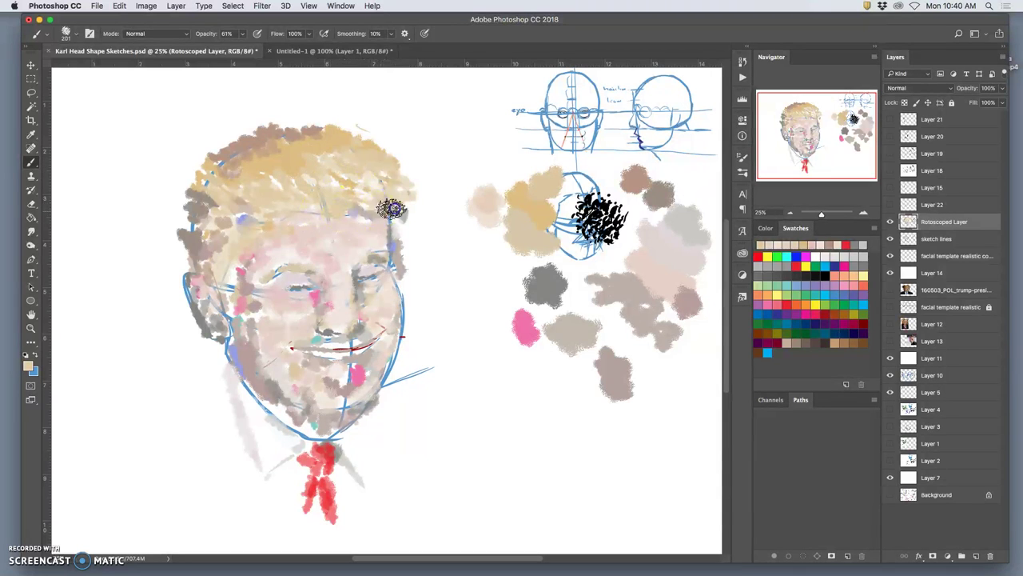
pyautogui.moveTo(229, 167)
pyautogui.mouseDown()
pyautogui.moveTo(197, 192)
pyautogui.moveTo(215, 197)
pyautogui.moveTo(207, 184)
pyautogui.moveTo(210, 212)
pyautogui.mouseUp()
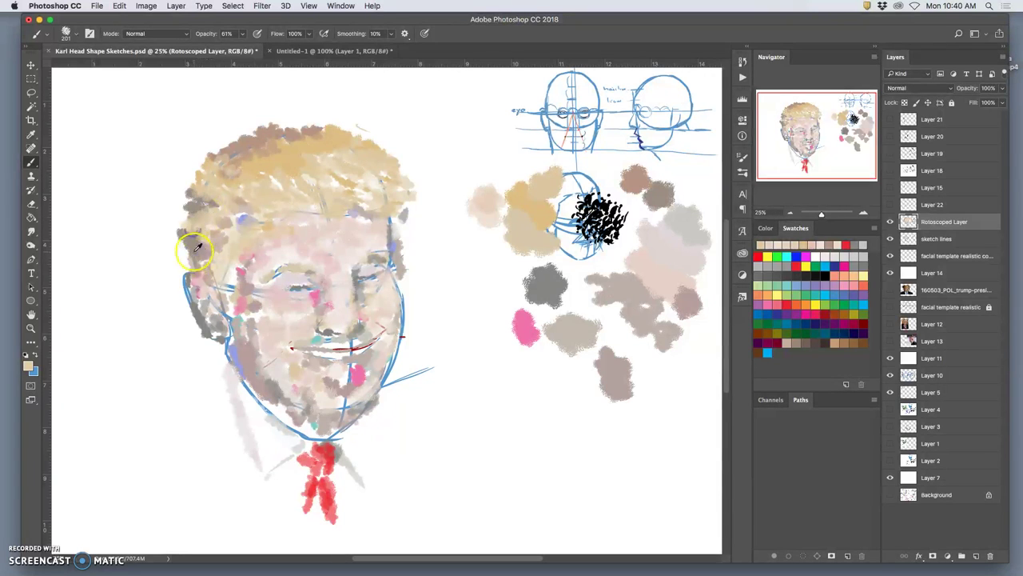
# Step: Blend brown-gray into the hair above the near ear and add sampled pink down the side of the near cheek
pyautogui.moveTo(198, 248)
pyautogui.mouseDown()
pyautogui.moveTo(182, 245)
pyautogui.moveTo(197, 269)
pyautogui.mouseUp()
pyautogui.keyDown('alt'); pyautogui.click(258, 395); pyautogui.keyUp('alt')
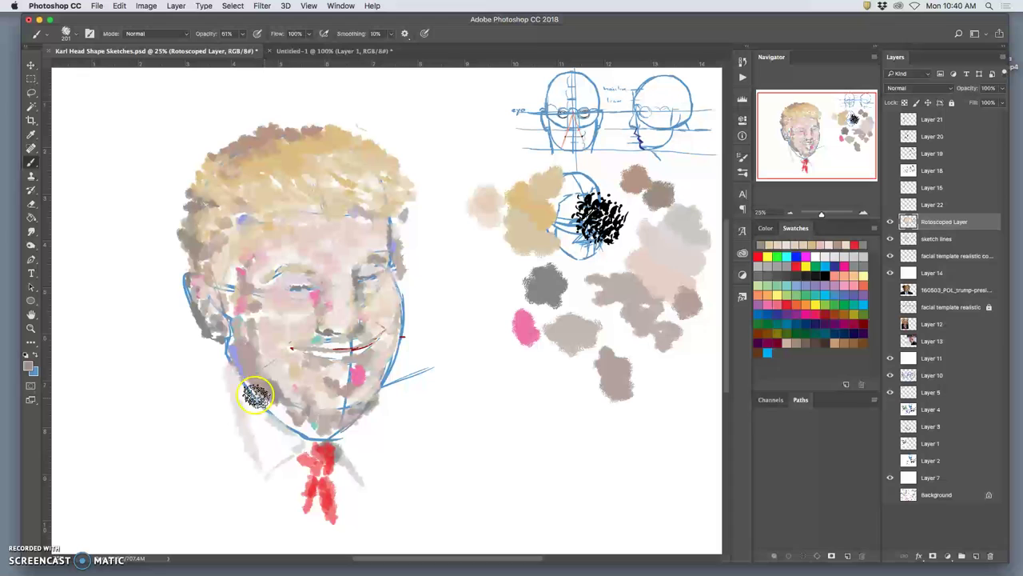
pyautogui.keyDown('alt'); pyautogui.click(246, 308); pyautogui.keyUp('alt')
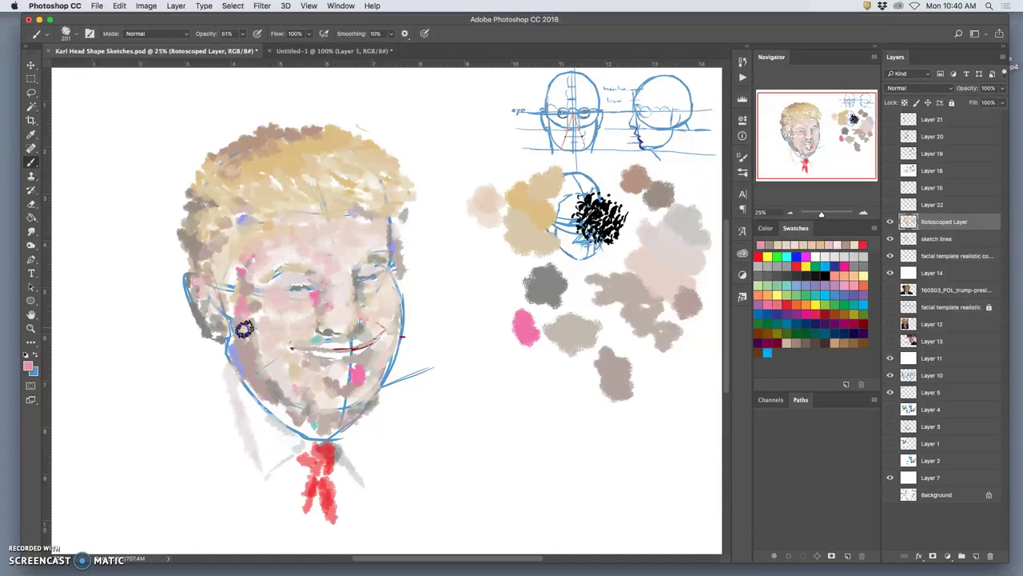
pyautogui.click(227, 286)
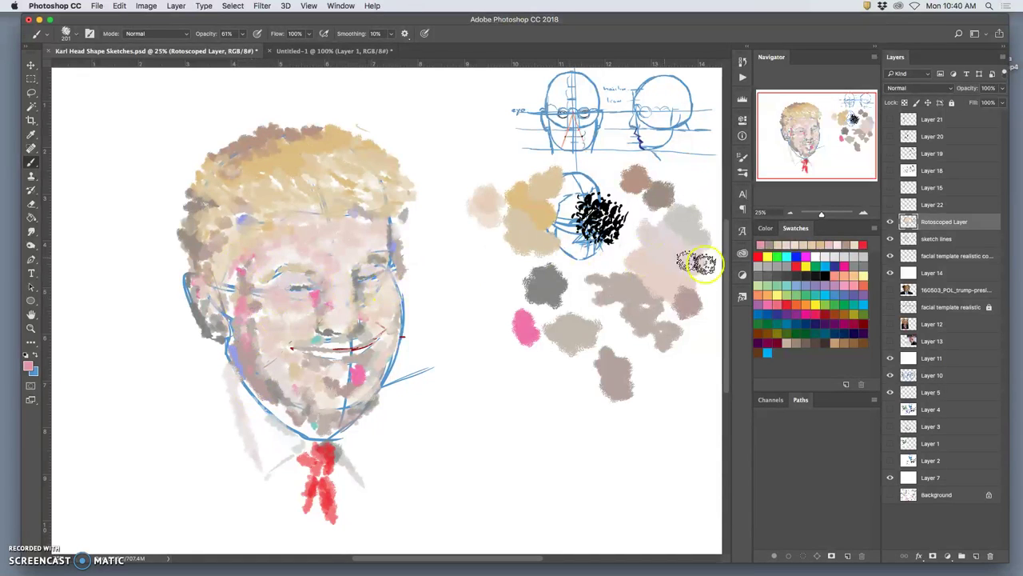
# Step: Add an orange spot to the palette and paint orange accents on the near temple, jaw, chin and both sides of the nose
pyautogui.click(758, 294)
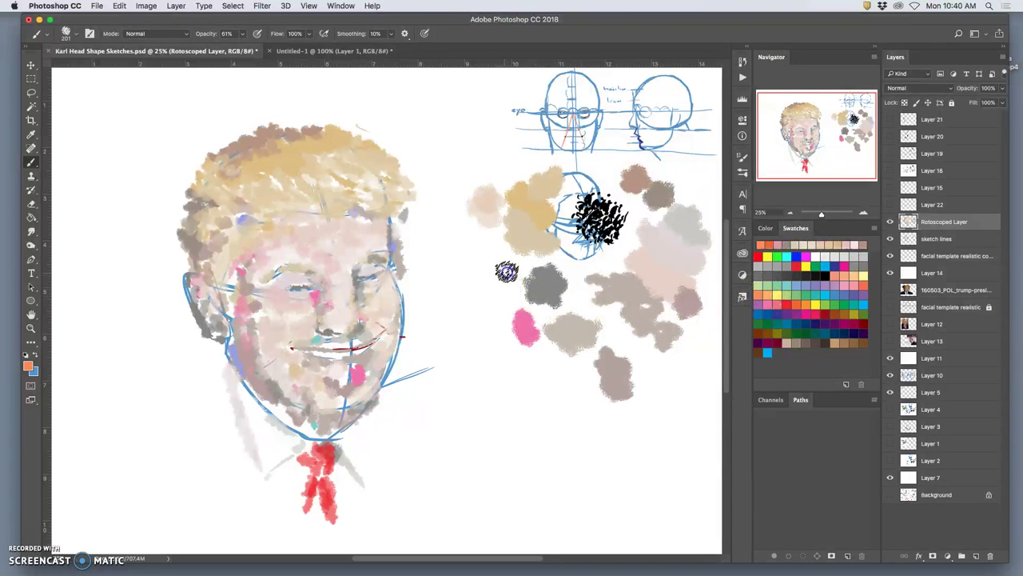
pyautogui.moveTo(506, 272)
pyautogui.mouseDown()
pyautogui.moveTo(498, 277)
pyautogui.moveTo(505, 257)
pyautogui.moveTo(525, 262)
pyautogui.mouseUp()
pyautogui.click(276, 266)
pyautogui.moveTo(276, 266)
pyautogui.mouseDown()
pyautogui.moveTo(232, 280)
pyautogui.moveTo(241, 302)
pyautogui.moveTo(226, 301)
pyautogui.moveTo(265, 349)
pyautogui.moveTo(252, 337)
pyautogui.moveTo(276, 406)
pyautogui.mouseUp()
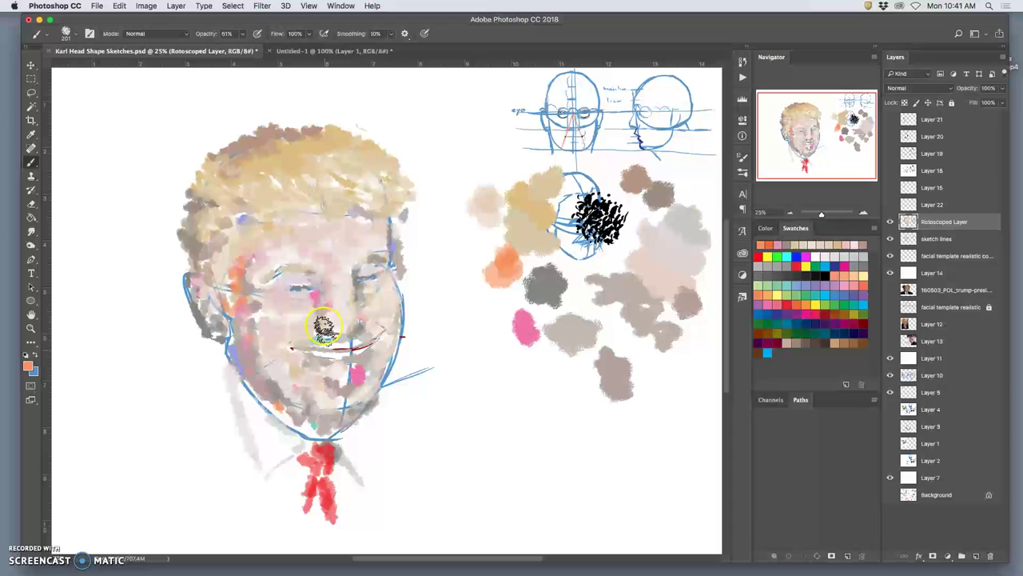
pyautogui.moveTo(323, 322)
pyautogui.mouseDown()
pyautogui.moveTo(304, 297)
pyautogui.moveTo(306, 308)
pyautogui.mouseUp()
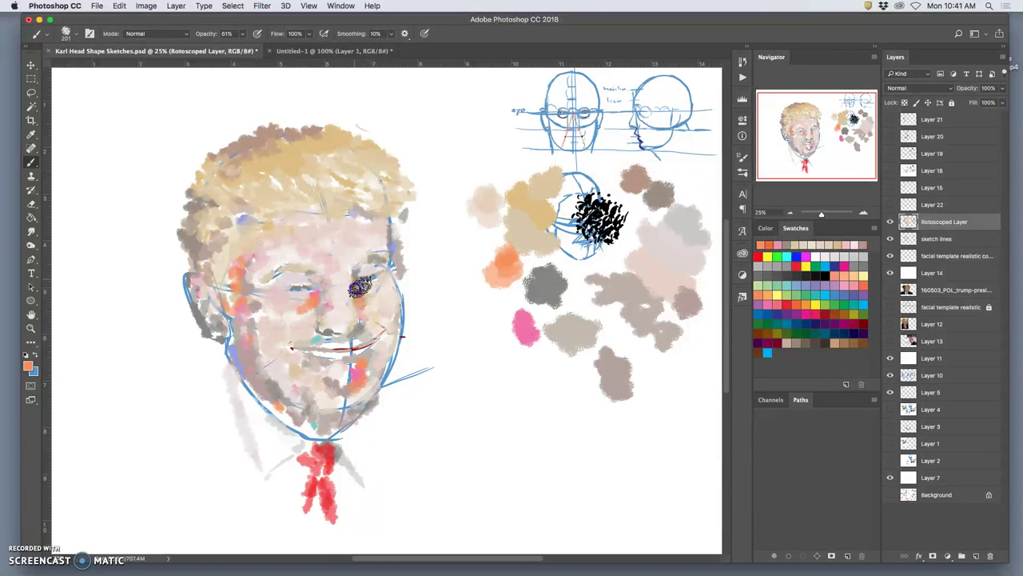
pyautogui.moveTo(366, 262); pyautogui.dragTo(375, 259)
pyautogui.moveTo(384, 327); pyautogui.dragTo(387, 338)
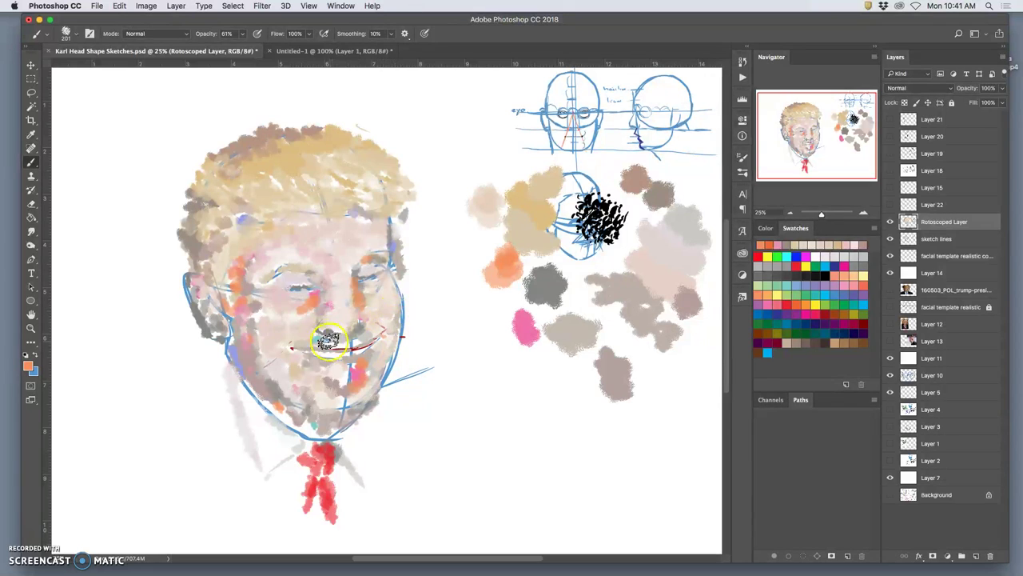
# Step: Sample pale gray from the palette and blend it over the teeth, upper lip, near cheek and the far side of the mouth
pyautogui.keyDown('alt'); pyautogui.click(676, 230); pyautogui.keyUp('alt')
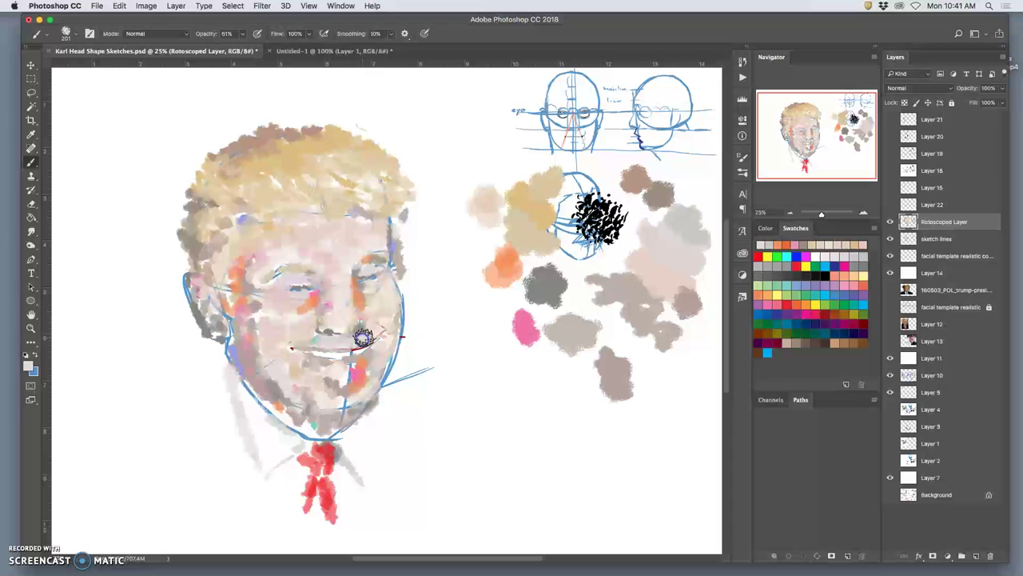
pyautogui.click(334, 353)
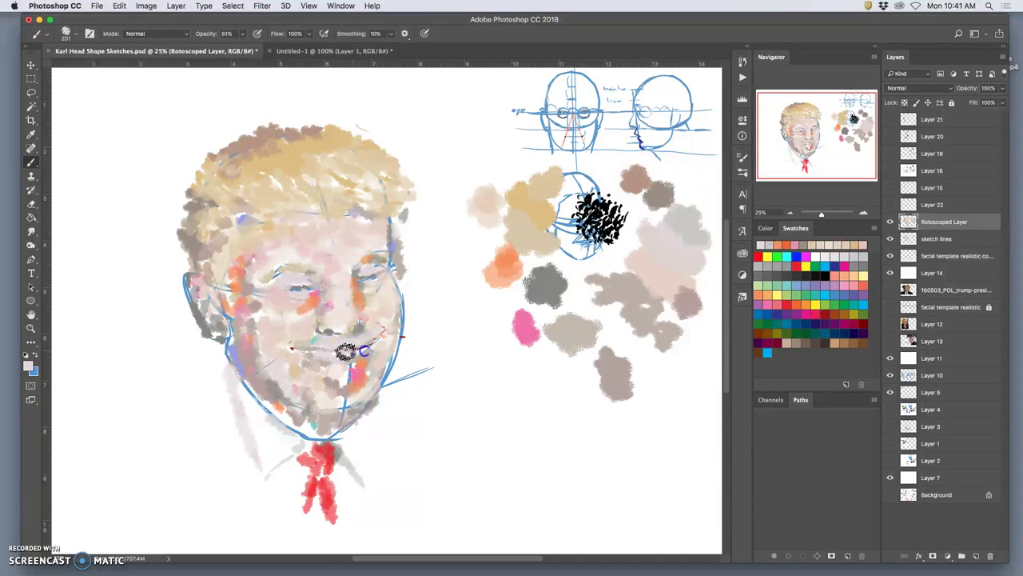
pyautogui.click(299, 337)
pyautogui.moveTo(247, 337); pyautogui.dragTo(235, 331)
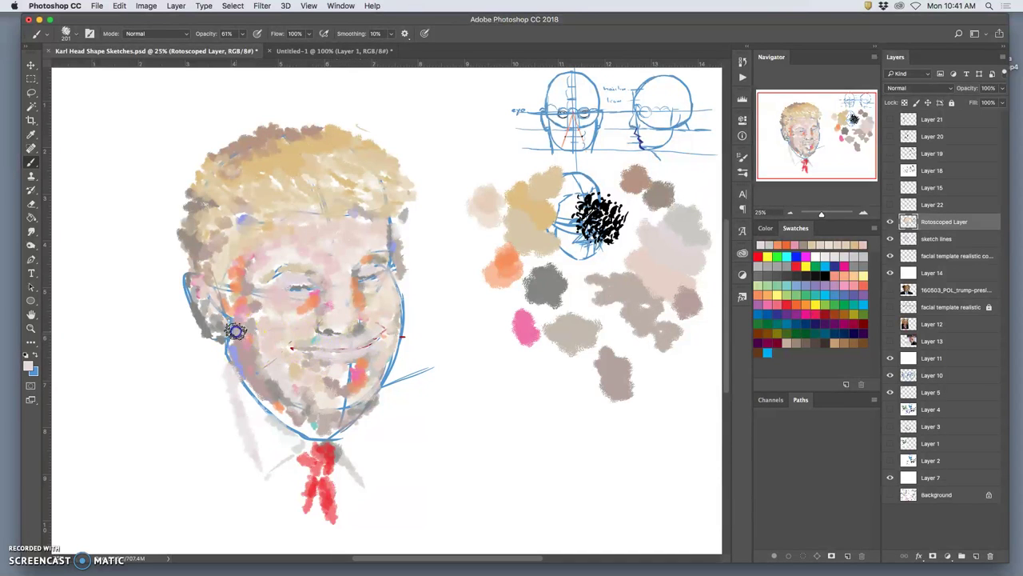
pyautogui.click(374, 360)
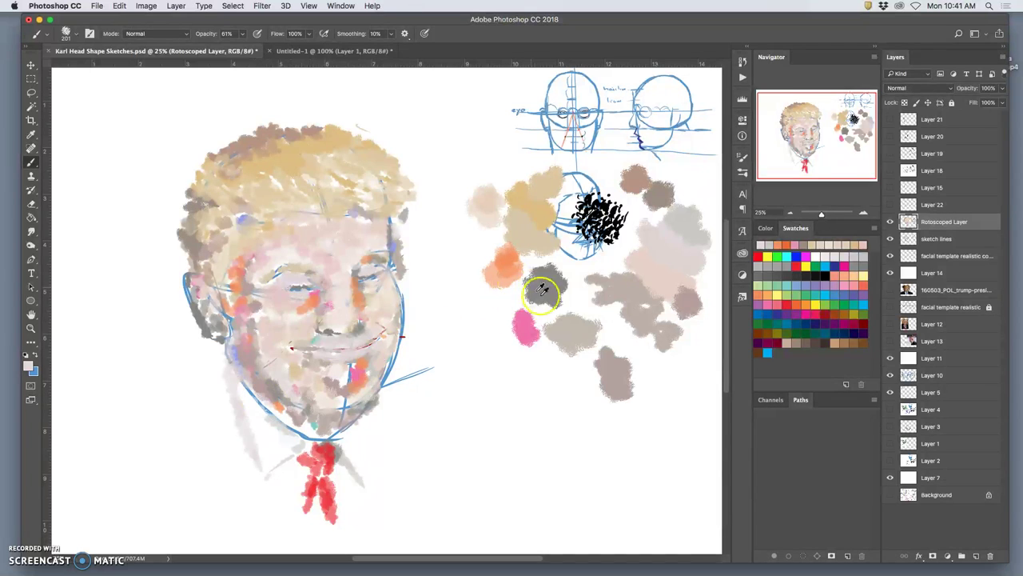
# Step: Sample mauve-brown from the palette and shade the jawline from the near side across the chin
pyautogui.moveTo(636, 306); pyautogui.dragTo(679, 301)
pyautogui.keyDown('alt'); pyautogui.click(680, 301); pyautogui.keyUp('alt')
pyautogui.moveTo(255, 384)
pyautogui.mouseDown()
pyautogui.moveTo(235, 352)
pyautogui.moveTo(303, 429)
pyautogui.moveTo(277, 409)
pyautogui.moveTo(299, 423)
pyautogui.moveTo(360, 407)
pyautogui.mouseUp()
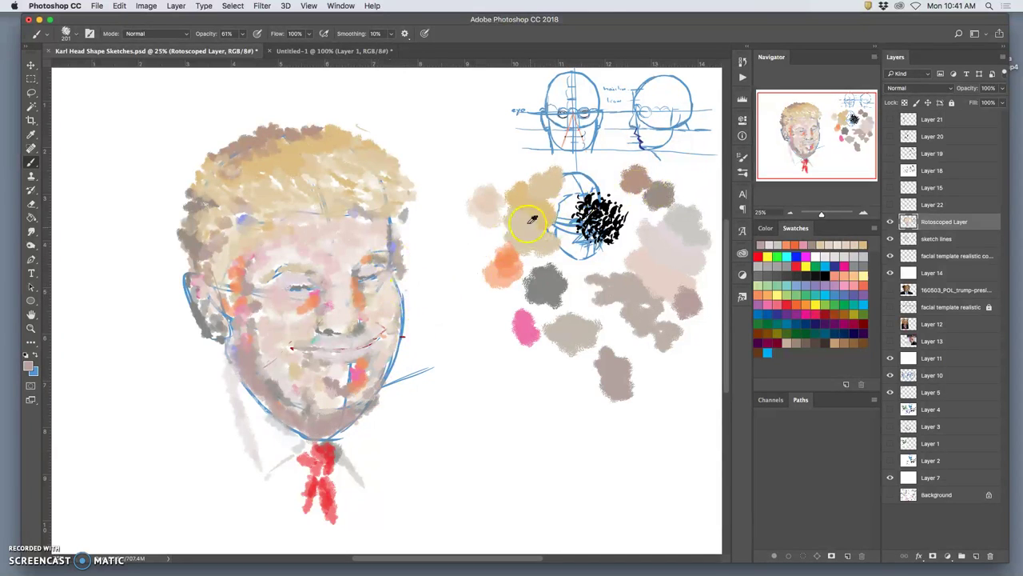
# Step: Paint sampled blonde at the far temple and below the near ear, and tint the hair tip under the ear with orange
pyautogui.keyDown('alt'); pyautogui.click(532, 220); pyautogui.keyUp('alt')
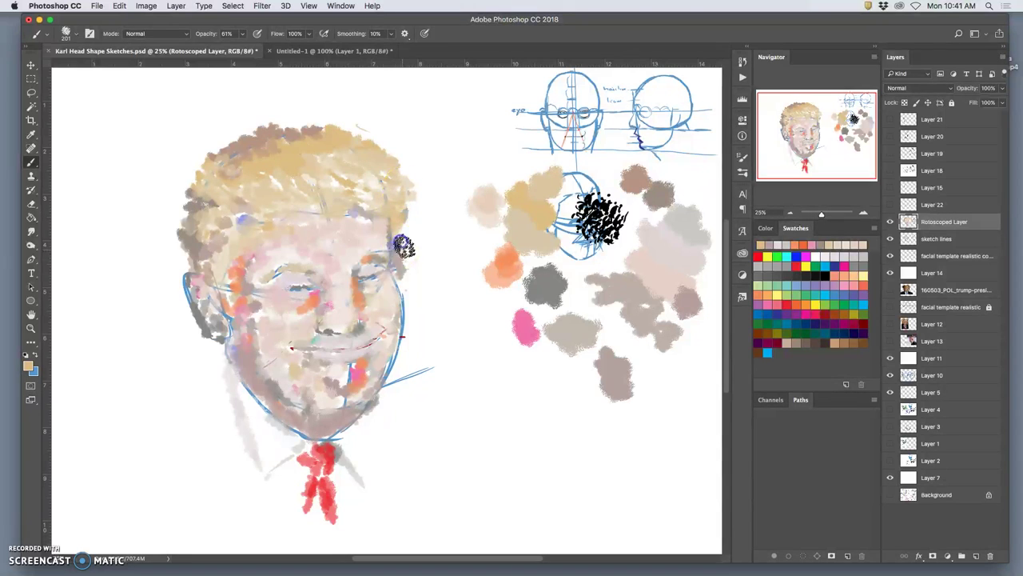
pyautogui.moveTo(221, 347); pyautogui.dragTo(215, 336)
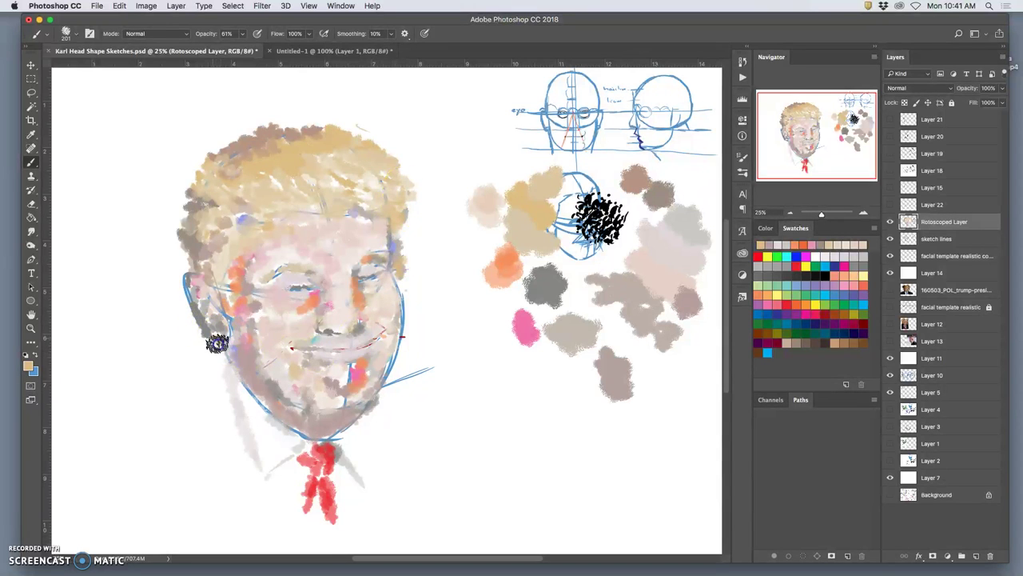
pyautogui.keyDown('alt'); pyautogui.click(503, 269); pyautogui.keyUp('alt')
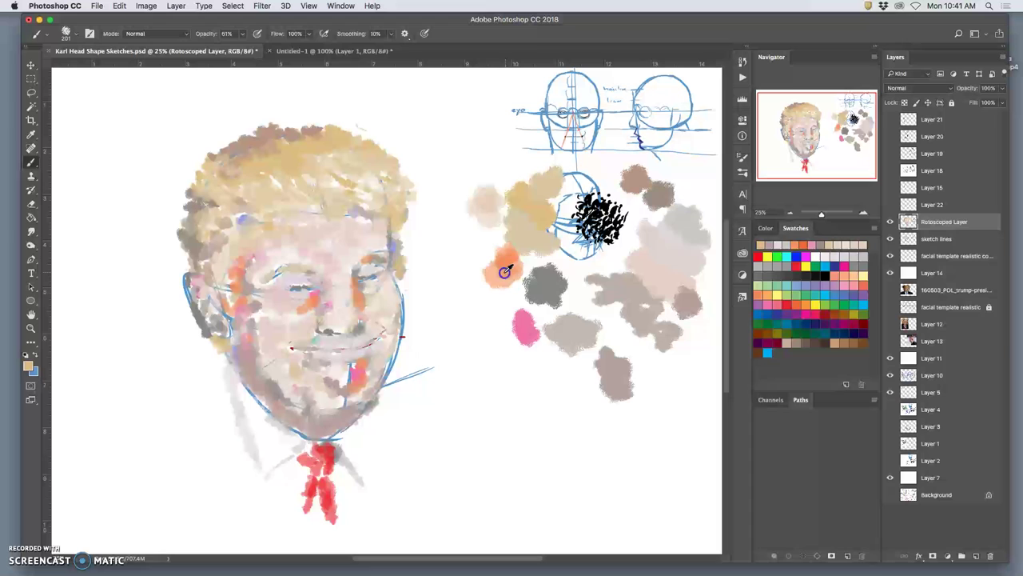
pyautogui.click(220, 353)
pyautogui.moveTo(220, 353)
pyautogui.mouseDown()
pyautogui.moveTo(260, 397)
pyautogui.moveTo(378, 437)
pyautogui.moveTo(370, 313)
pyautogui.moveTo(220, 350)
pyautogui.mouseUp()
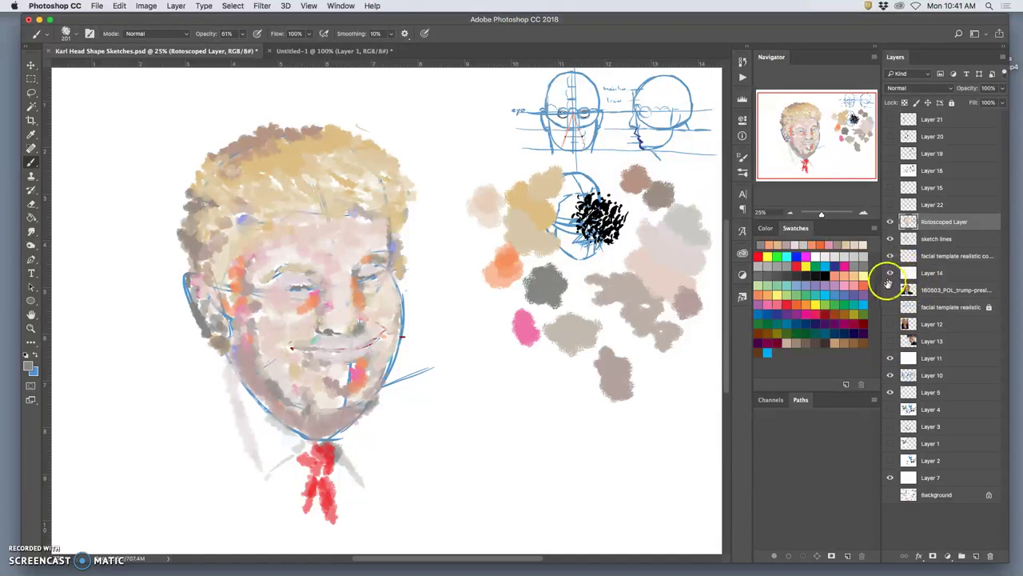
# Step: Toggle the reference photo layer to compare it with the painting and leave the photo shown
pyautogui.click(889, 288)
pyautogui.click(901, 289)
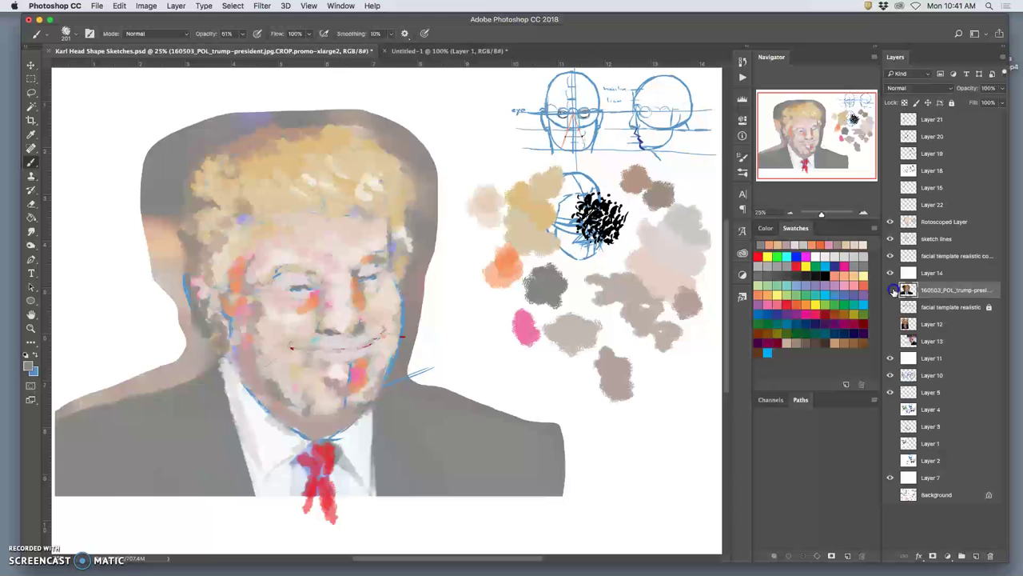
pyautogui.click(892, 290)
pyautogui.click(892, 290)
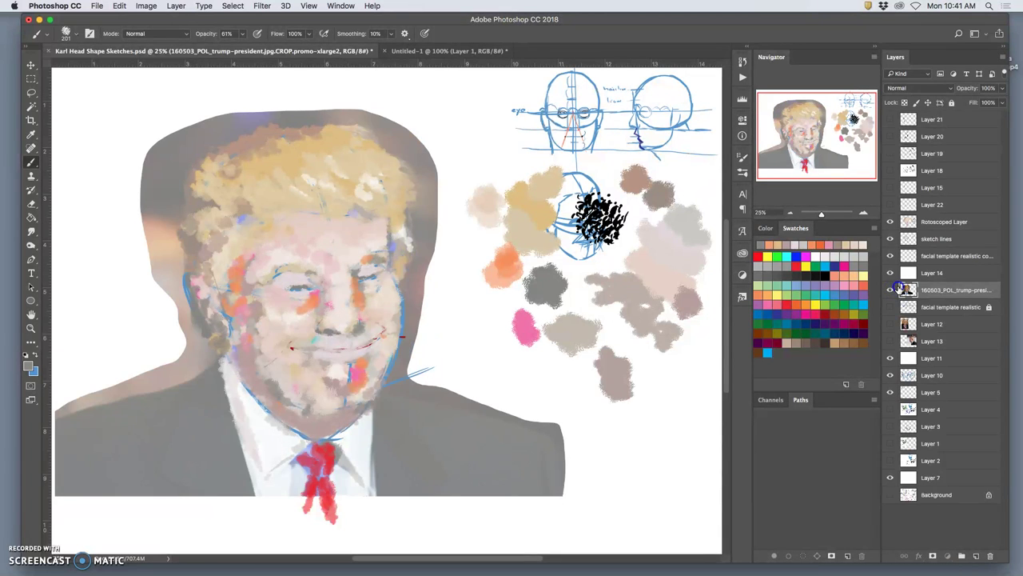
pyautogui.click(891, 290)
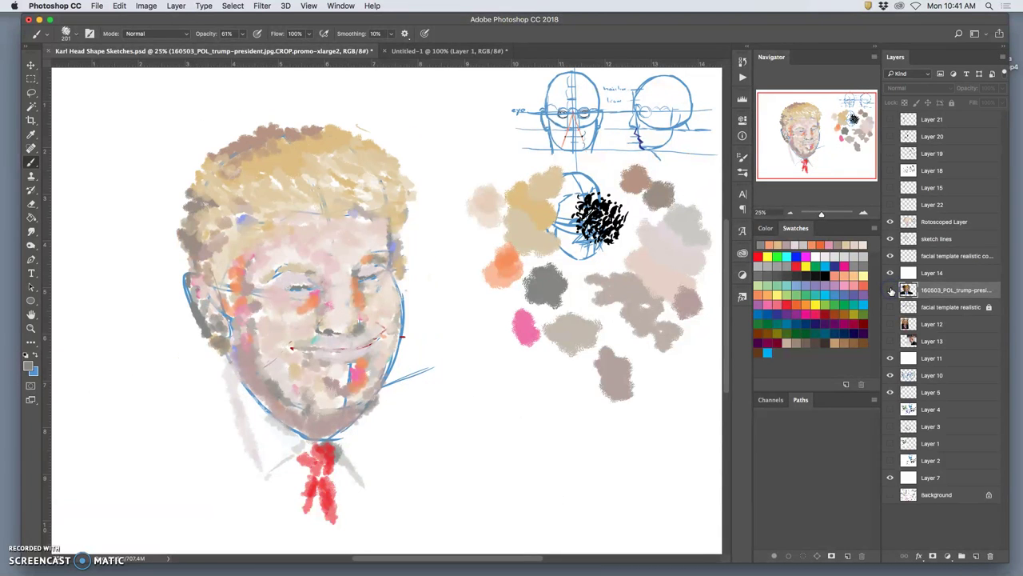
pyautogui.click(892, 290)
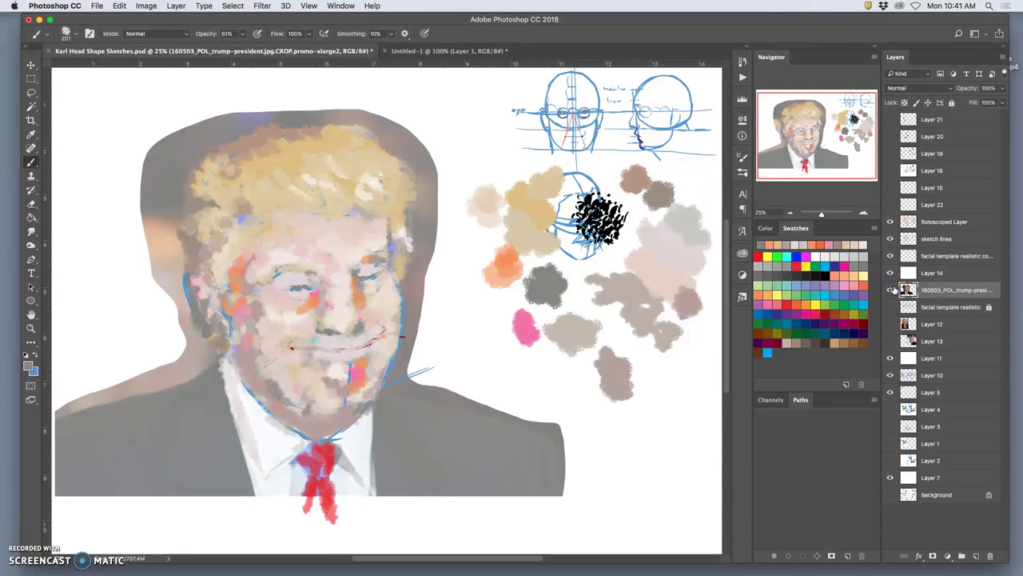
pyautogui.click(892, 291)
pyautogui.click(891, 290)
# Step: Try to add blue sampled from the chin guide line beside the gray palette spot
pyautogui.click(577, 276)
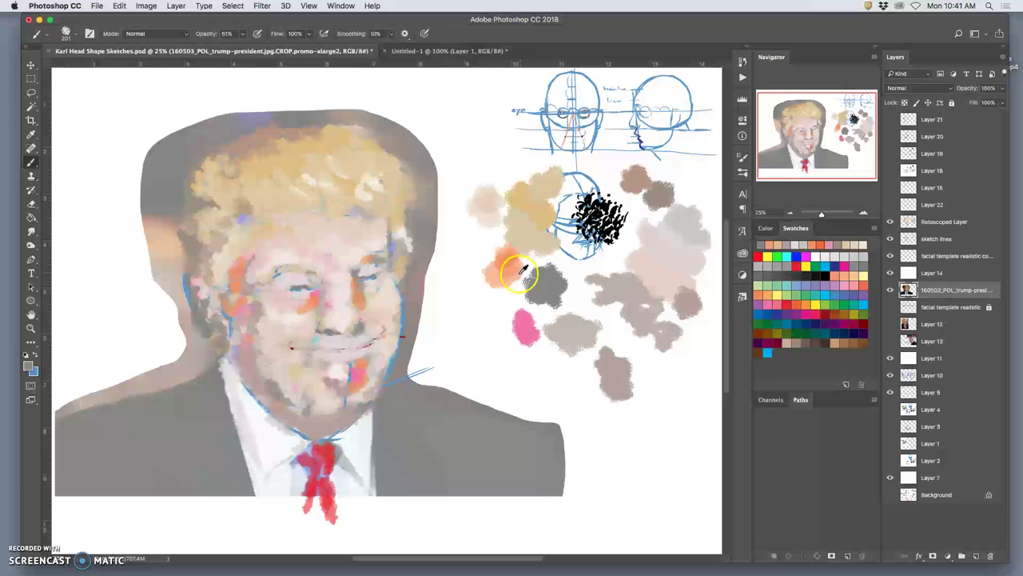
pyautogui.keyDown('alt'); pyautogui.click(350, 369); pyautogui.keyUp('alt')
pyautogui.keyDown('alt'); pyautogui.click(348, 371); pyautogui.keyUp('alt')
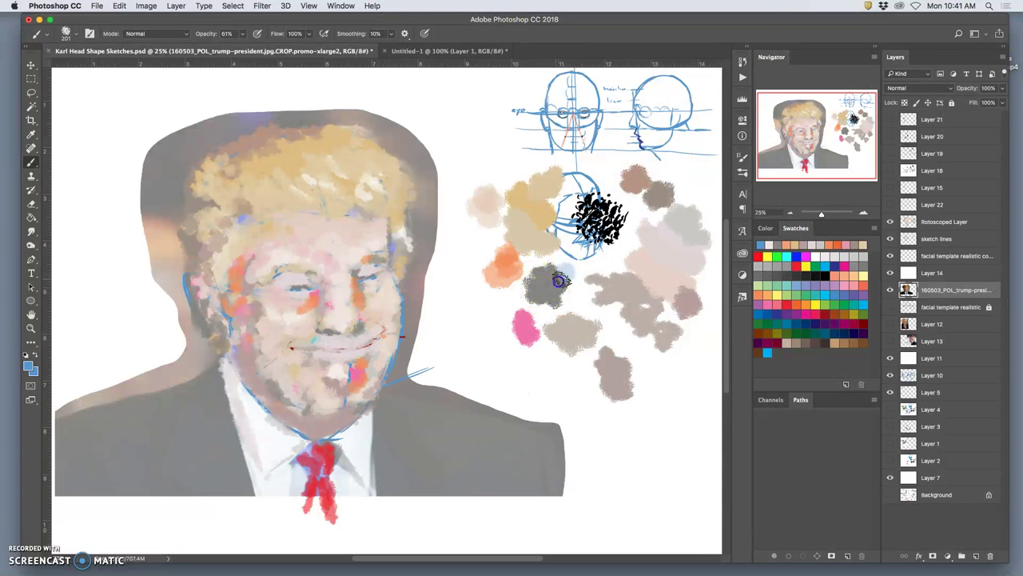
pyautogui.moveTo(559, 282)
pyautogui.mouseDown()
pyautogui.moveTo(365, 325)
pyautogui.moveTo(595, 249)
pyautogui.moveTo(586, 240)
pyautogui.moveTo(570, 274)
pyautogui.mouseUp()
pyautogui.keyDown('alt'); pyautogui.click(360, 330); pyautogui.keyUp('alt')
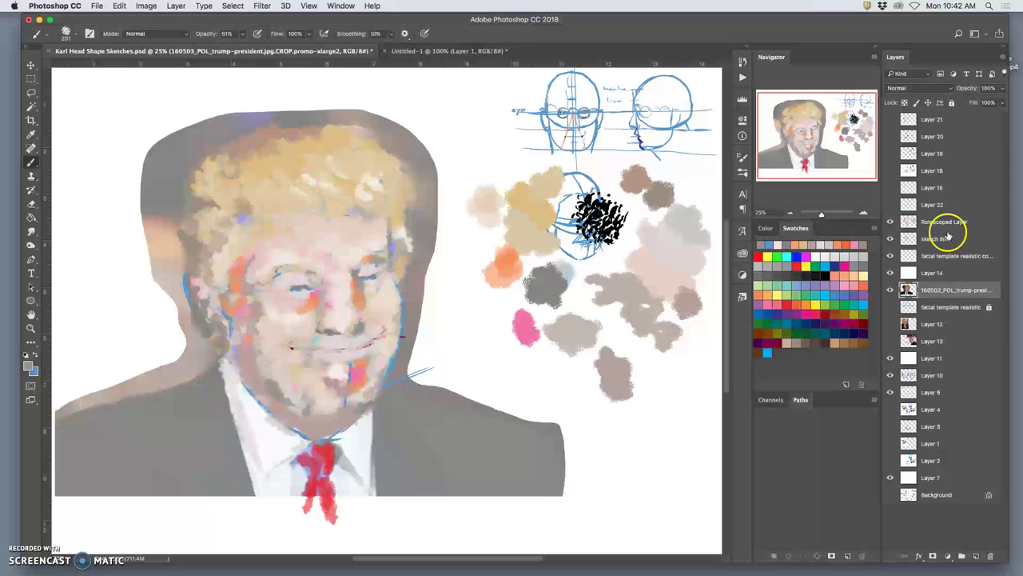
# Step: On the Rotoscoped Layer, mix sampled blue and black beside the gray palette spot and pick up the resulting dark navy
pyautogui.click(947, 223)
pyautogui.click(592, 239)
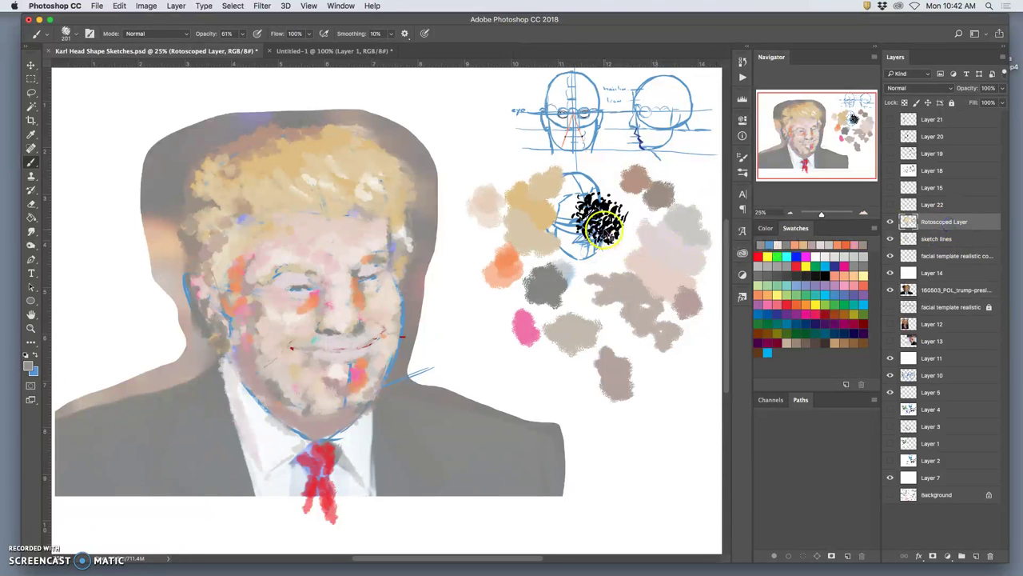
pyautogui.keyDown('alt'); pyautogui.click(591, 244); pyautogui.keyUp('alt')
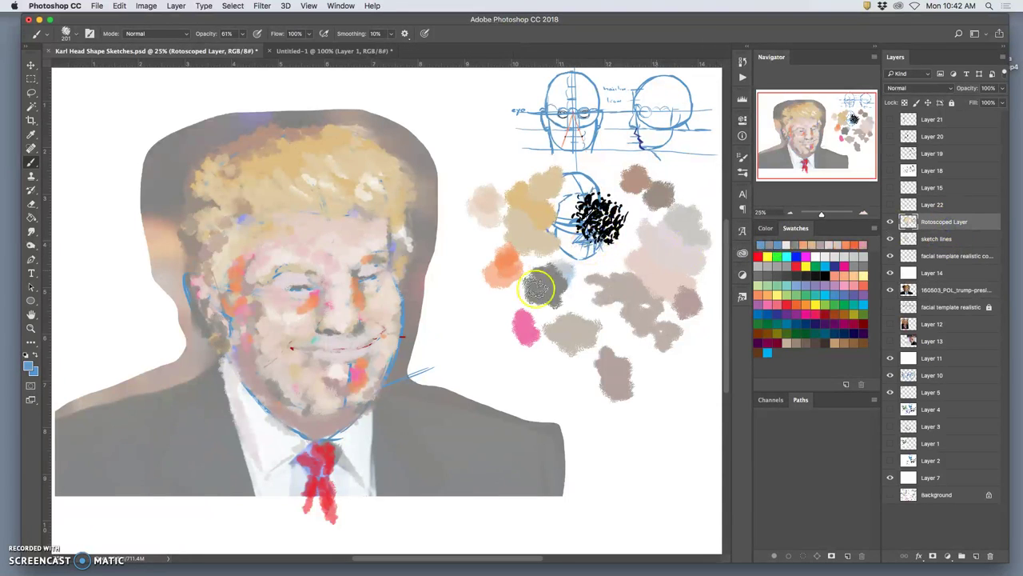
pyautogui.moveTo(563, 275)
pyautogui.mouseDown()
pyautogui.moveTo(551, 279)
pyautogui.moveTo(567, 290)
pyautogui.moveTo(561, 276)
pyautogui.mouseUp()
pyautogui.keyDown('alt'); pyautogui.click(596, 243); pyautogui.keyUp('alt')
pyautogui.keyDown('alt'); pyautogui.click(563, 279); pyautogui.keyUp('alt')
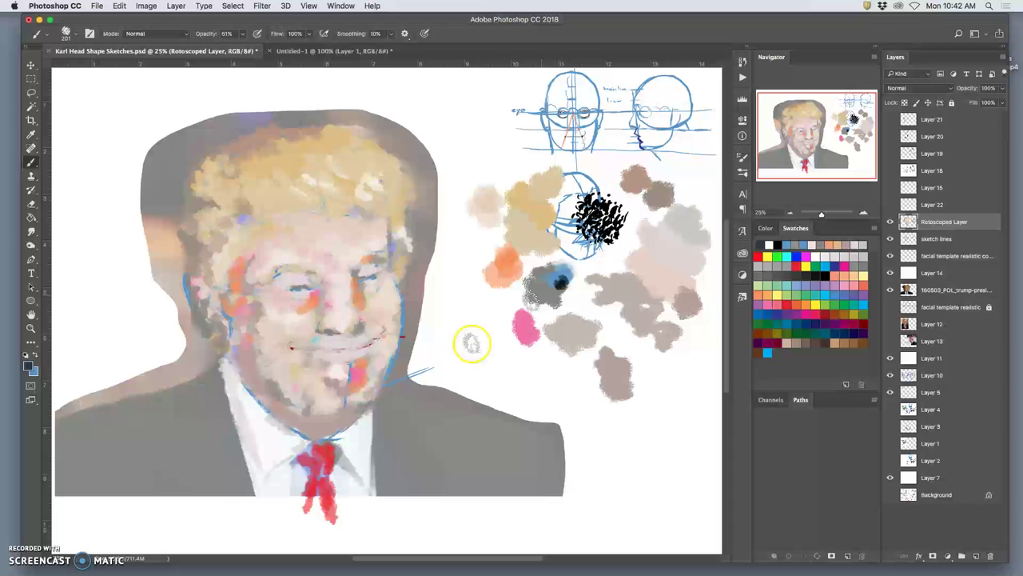
# Step: Fill both sides of the suit jacket with dark navy brush strokes, following the shape in the reference photo
pyautogui.moveTo(217, 364)
pyautogui.mouseDown()
pyautogui.moveTo(185, 400)
pyautogui.moveTo(199, 385)
pyautogui.moveTo(65, 429)
pyautogui.moveTo(183, 389)
pyautogui.moveTo(201, 400)
pyautogui.moveTo(215, 447)
pyautogui.moveTo(217, 384)
pyautogui.moveTo(240, 493)
pyautogui.moveTo(208, 404)
pyautogui.moveTo(196, 466)
pyautogui.moveTo(181, 467)
pyautogui.moveTo(178, 427)
pyautogui.moveTo(171, 455)
pyautogui.moveTo(212, 404)
pyautogui.moveTo(212, 453)
pyautogui.moveTo(236, 489)
pyautogui.moveTo(186, 420)
pyautogui.moveTo(149, 429)
pyautogui.moveTo(161, 409)
pyautogui.moveTo(147, 444)
pyautogui.moveTo(128, 443)
pyautogui.moveTo(140, 411)
pyautogui.moveTo(100, 440)
pyautogui.moveTo(116, 470)
pyautogui.moveTo(166, 458)
pyautogui.moveTo(179, 482)
pyautogui.moveTo(209, 463)
pyautogui.moveTo(214, 482)
pyautogui.moveTo(244, 489)
pyautogui.moveTo(123, 480)
pyautogui.moveTo(104, 450)
pyautogui.moveTo(73, 473)
pyautogui.moveTo(156, 426)
pyautogui.moveTo(132, 442)
pyautogui.mouseUp()
pyautogui.moveTo(152, 408); pyautogui.dragTo(190, 416)
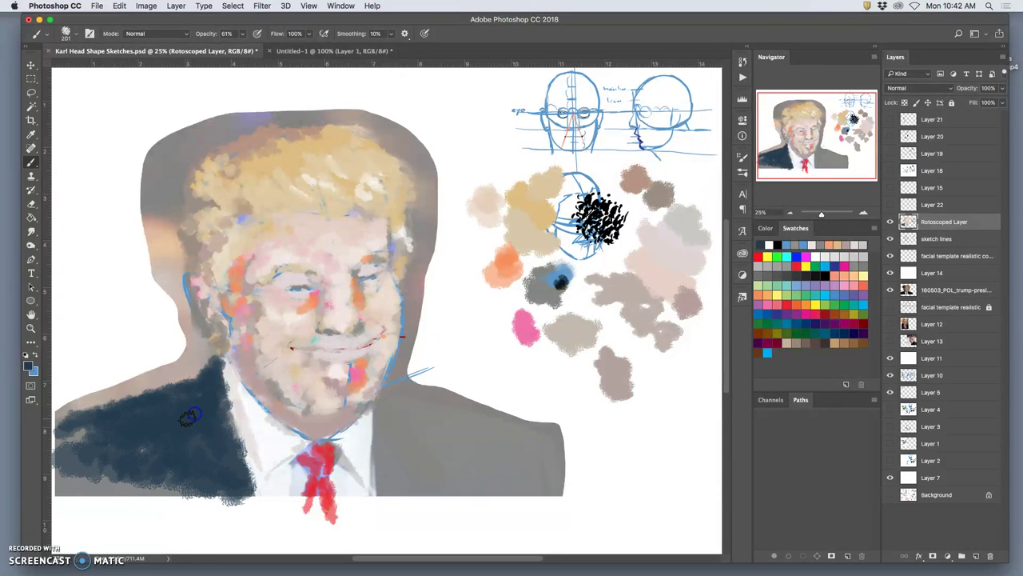
pyautogui.moveTo(400, 414)
pyautogui.mouseDown()
pyautogui.moveTo(380, 496)
pyautogui.moveTo(388, 438)
pyautogui.moveTo(391, 471)
pyautogui.moveTo(410, 470)
pyautogui.moveTo(388, 417)
pyautogui.moveTo(420, 416)
pyautogui.moveTo(379, 396)
pyautogui.moveTo(518, 455)
pyautogui.moveTo(458, 428)
pyautogui.moveTo(538, 448)
pyautogui.moveTo(554, 475)
pyautogui.moveTo(533, 450)
pyautogui.moveTo(500, 481)
pyautogui.moveTo(460, 473)
pyautogui.moveTo(417, 422)
pyautogui.moveTo(397, 457)
pyautogui.moveTo(430, 453)
pyautogui.moveTo(451, 431)
pyautogui.moveTo(418, 481)
pyautogui.moveTo(485, 454)
pyautogui.moveTo(486, 475)
pyautogui.moveTo(529, 458)
pyautogui.moveTo(534, 489)
pyautogui.moveTo(549, 494)
pyautogui.moveTo(557, 483)
pyautogui.moveTo(409, 467)
pyautogui.mouseUp()
pyautogui.moveTo(549, 479); pyautogui.dragTo(477, 460)
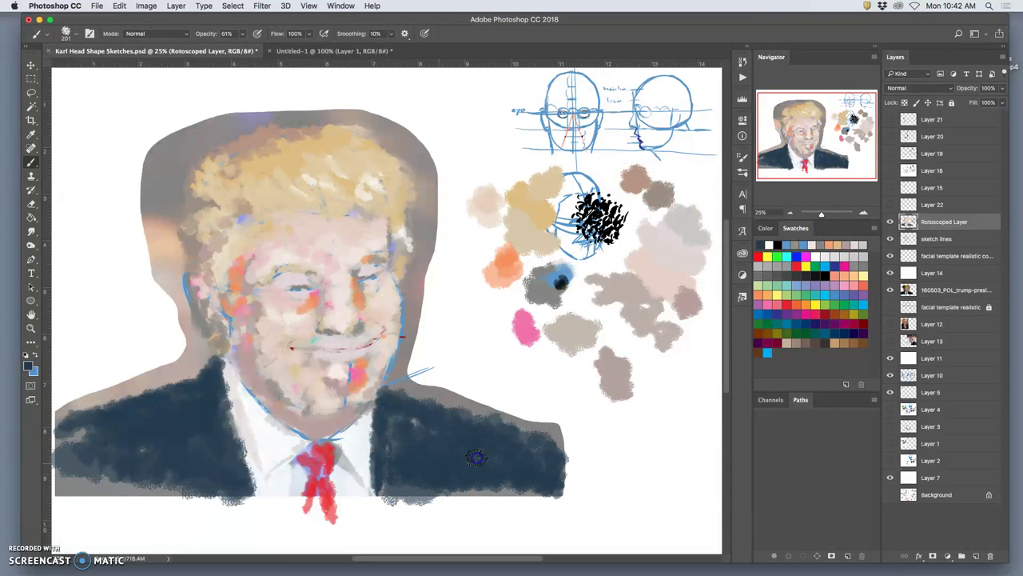
# Step: Add dark navy accents to the tie knot, the nostril and the far corner of the mouth
pyautogui.moveTo(315, 444); pyautogui.dragTo(306, 455)
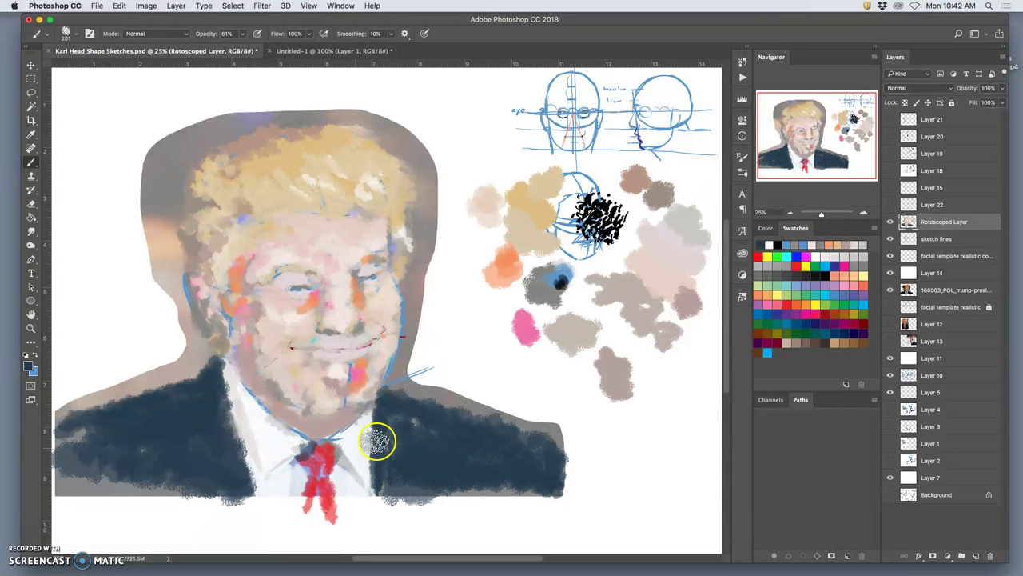
pyautogui.click(329, 330)
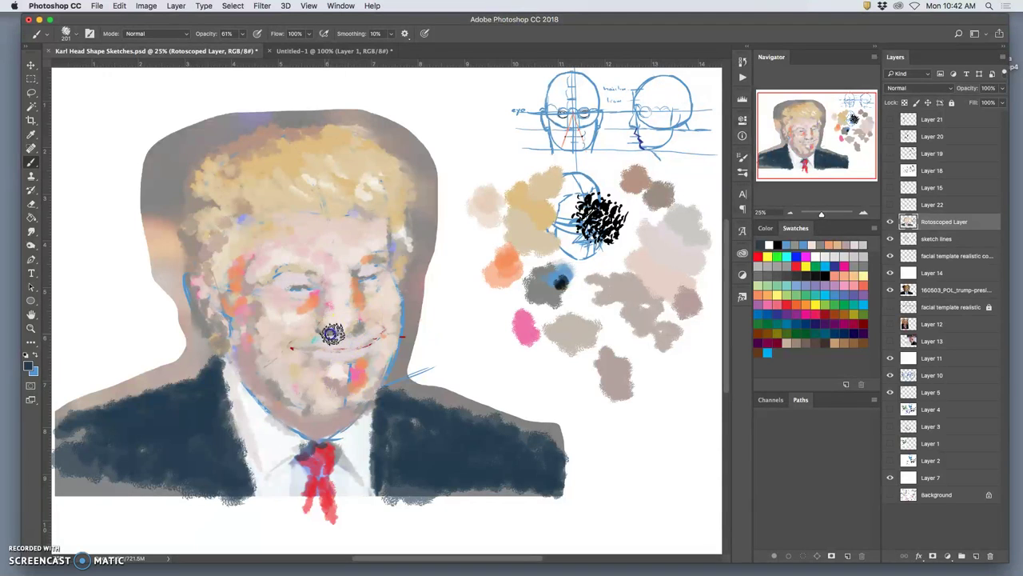
pyautogui.click(371, 329)
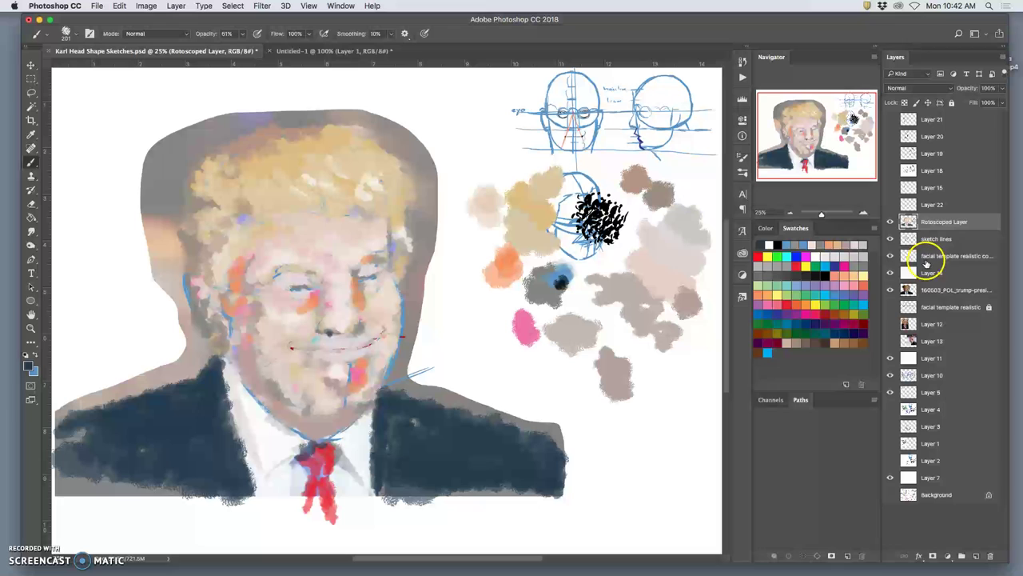
# Step: Hide Layer 14, the sketch lines and the reference photo, toggling the photo to compare it with the painting
pyautogui.click(891, 290)
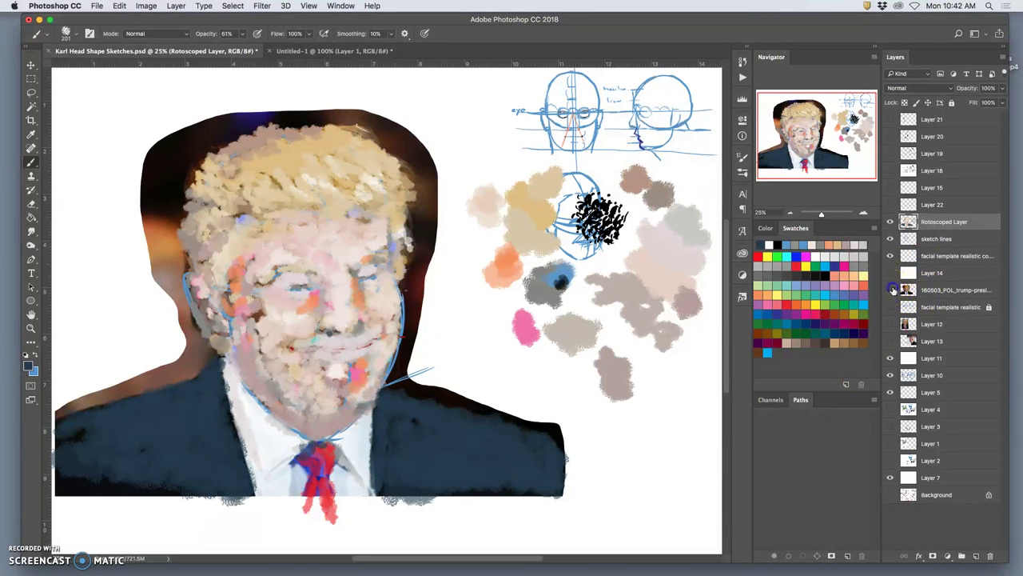
pyautogui.click(893, 289)
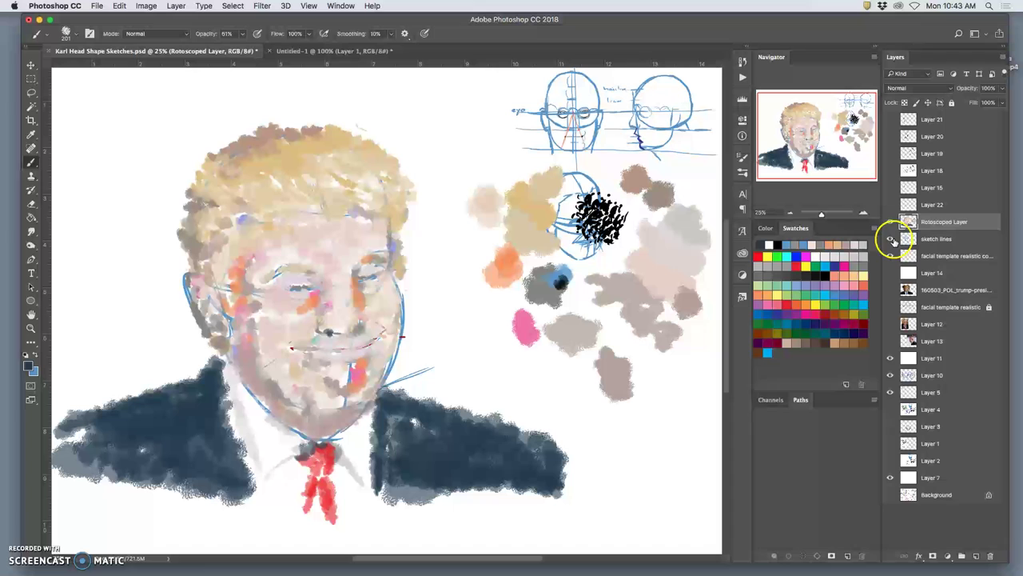
pyautogui.click(892, 239)
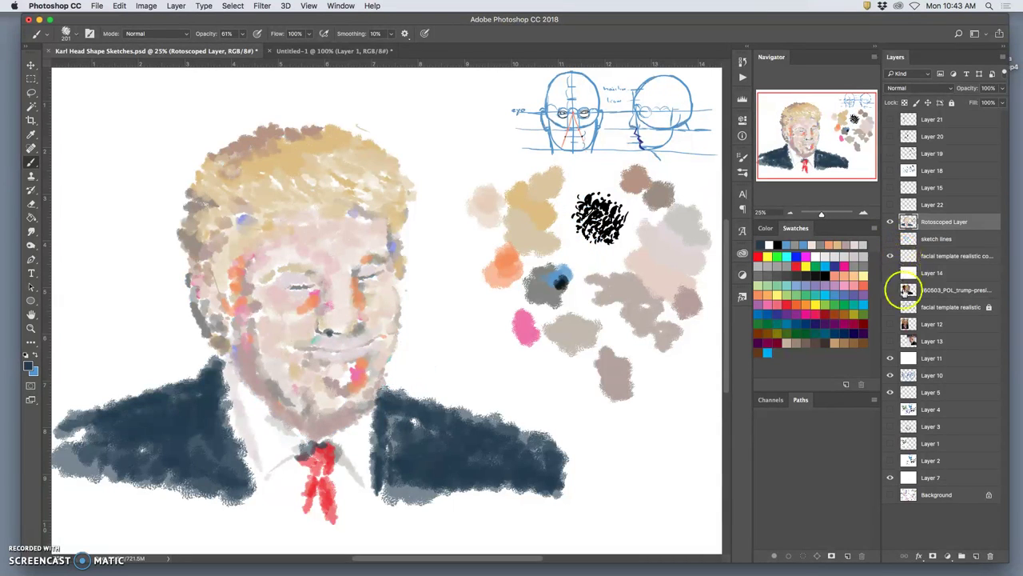
pyautogui.click(890, 290)
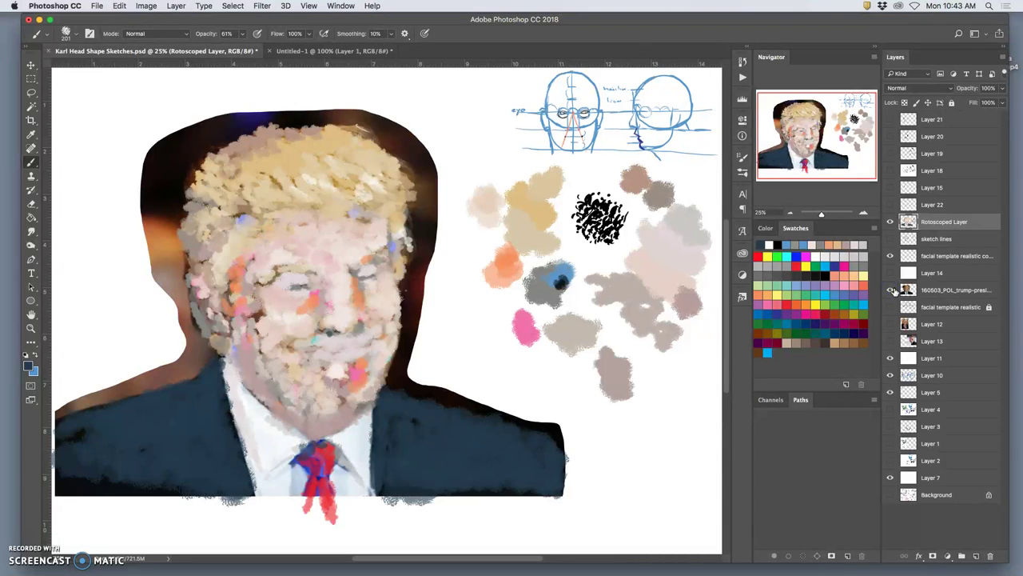
pyautogui.click(890, 290)
pyautogui.click(890, 290)
pyautogui.click(890, 290)
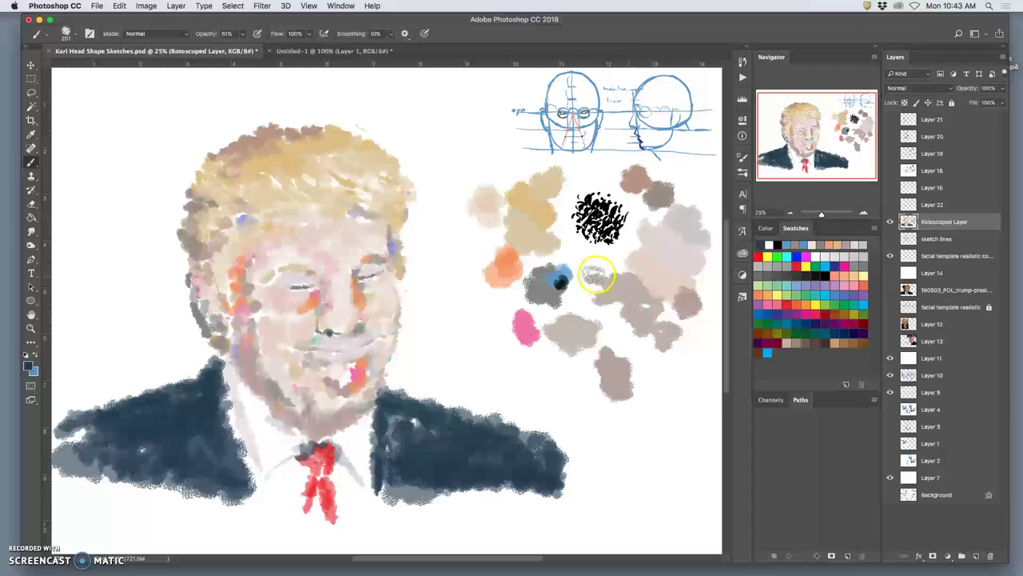
# Step: Paint the shirt front and both sides of the collar with sampled pale lilac and a light shirt tone
pyautogui.keyDown('alt'); pyautogui.click(657, 236); pyautogui.keyUp('alt')
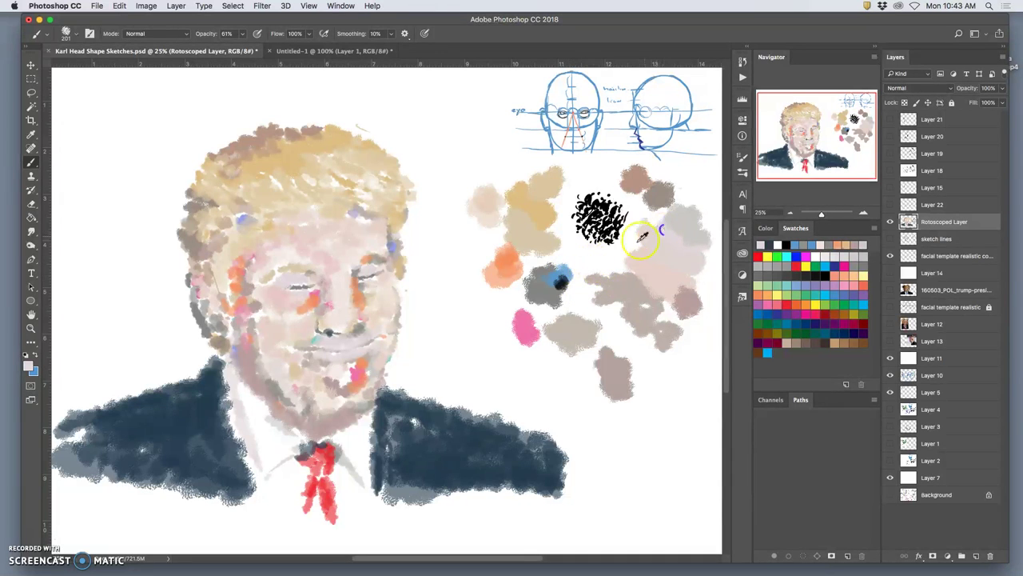
pyautogui.moveTo(339, 463); pyautogui.dragTo(358, 485)
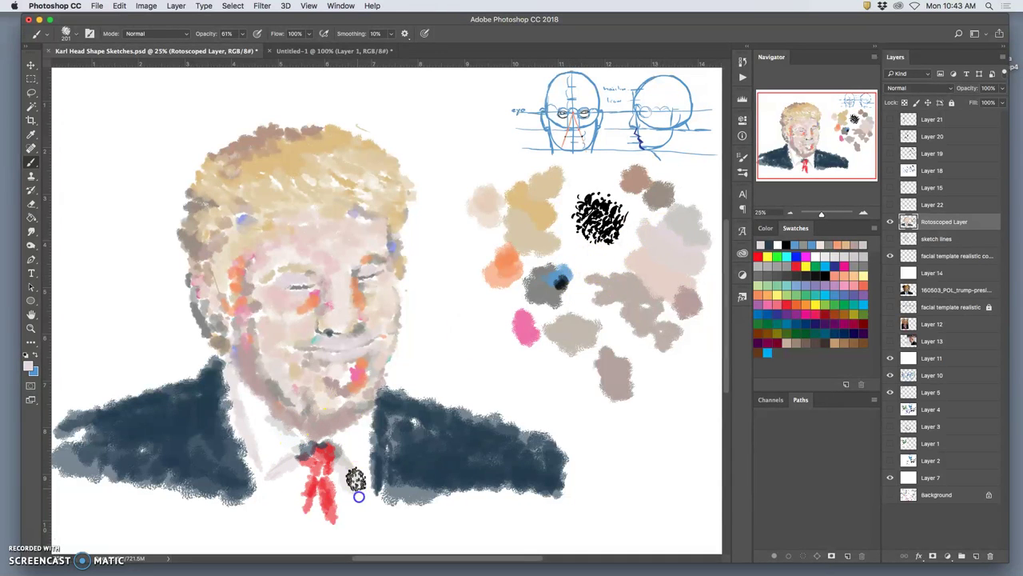
pyautogui.keyDown('alt'); pyautogui.click(357, 433); pyautogui.keyUp('alt')
pyautogui.moveTo(347, 448)
pyautogui.mouseDown()
pyautogui.moveTo(359, 453)
pyautogui.moveTo(344, 437)
pyautogui.mouseUp()
pyautogui.moveTo(268, 424)
pyautogui.mouseDown()
pyautogui.moveTo(254, 398)
pyautogui.moveTo(228, 411)
pyautogui.moveTo(244, 384)
pyautogui.moveTo(269, 420)
pyautogui.moveTo(312, 448)
pyautogui.mouseUp()
# Step: Paint blue shadows along both collar edges and lighten the shirt front with sampled white
pyautogui.keyDown('alt'); pyautogui.click(550, 279); pyautogui.keyUp('alt')
pyautogui.moveTo(387, 468)
pyautogui.mouseDown()
pyautogui.moveTo(335, 434)
pyautogui.moveTo(309, 474)
pyautogui.moveTo(306, 455)
pyautogui.moveTo(297, 476)
pyautogui.moveTo(286, 461)
pyautogui.moveTo(265, 478)
pyautogui.mouseUp()
pyautogui.keyDown('alt'); pyautogui.click(274, 443); pyautogui.keyUp('alt')
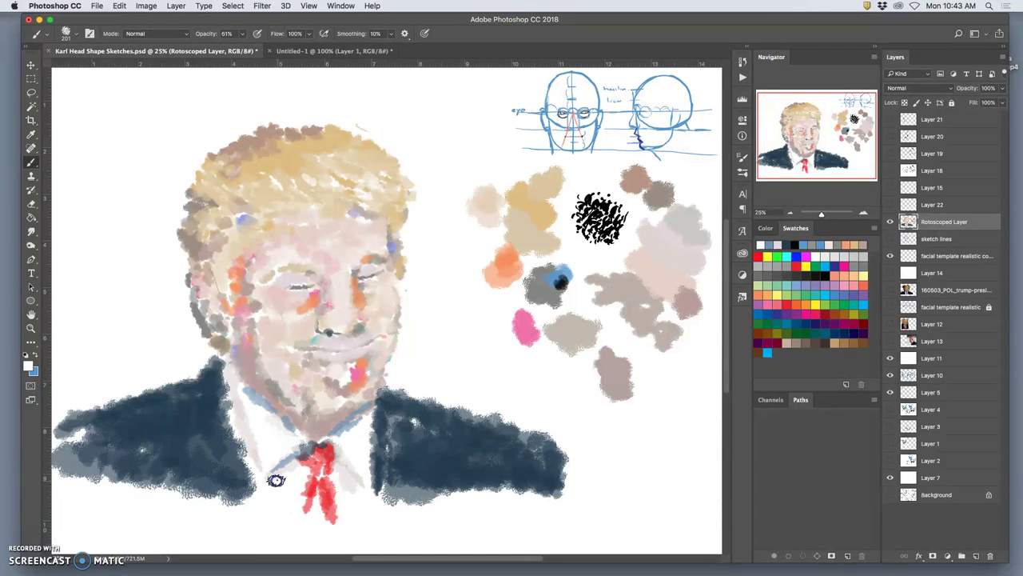
pyautogui.moveTo(338, 468)
pyautogui.mouseDown()
pyautogui.moveTo(339, 495)
pyautogui.moveTo(342, 478)
pyautogui.moveTo(375, 492)
pyautogui.mouseUp()
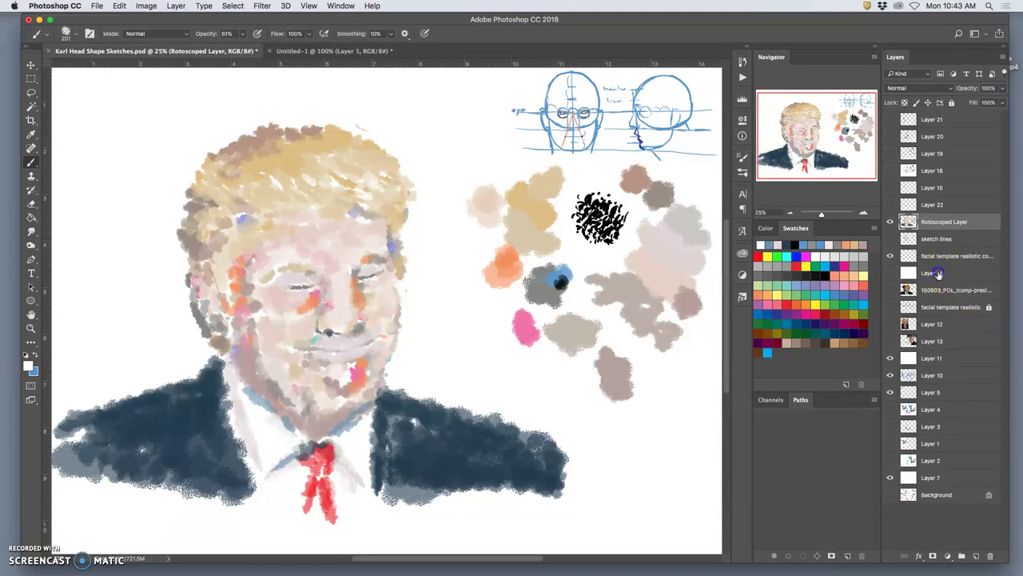
# Step: Add a new layer above Layer 14 and fill it with 50% Gray in Normal mode at 100% opacity
pyautogui.click(929, 273)
pyautogui.click(977, 557)
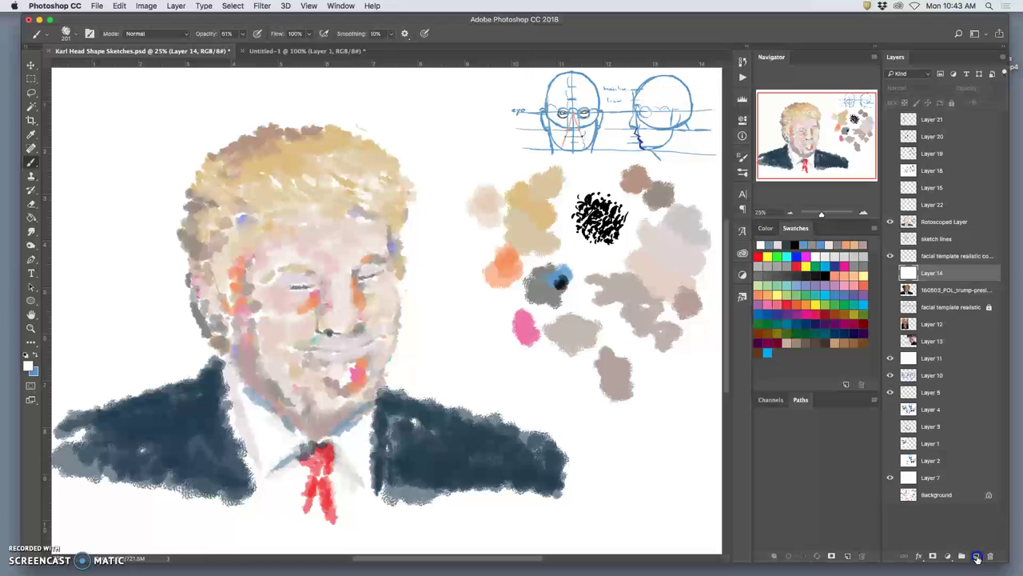
pyautogui.click(120, 7)
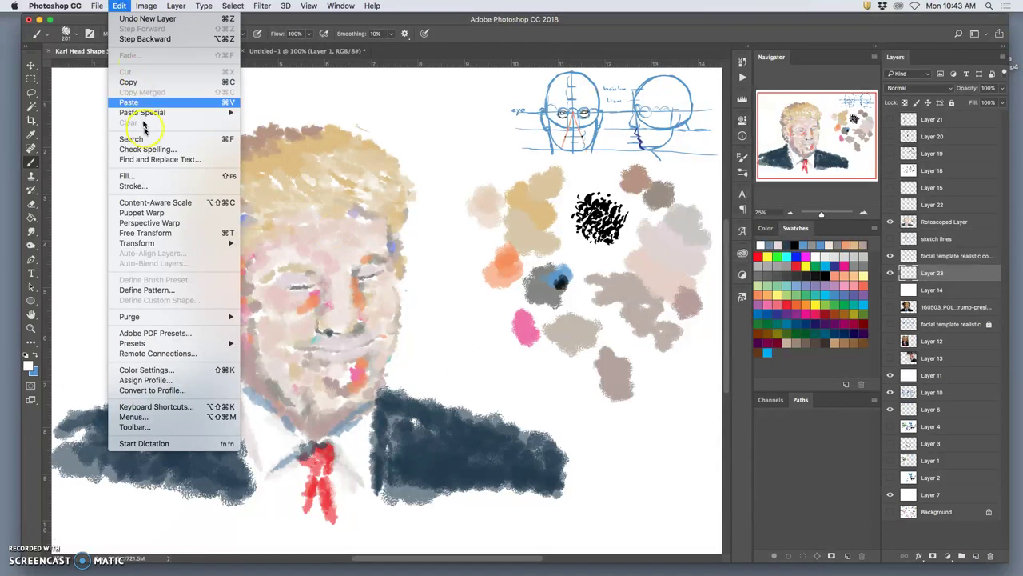
pyautogui.click(129, 175)
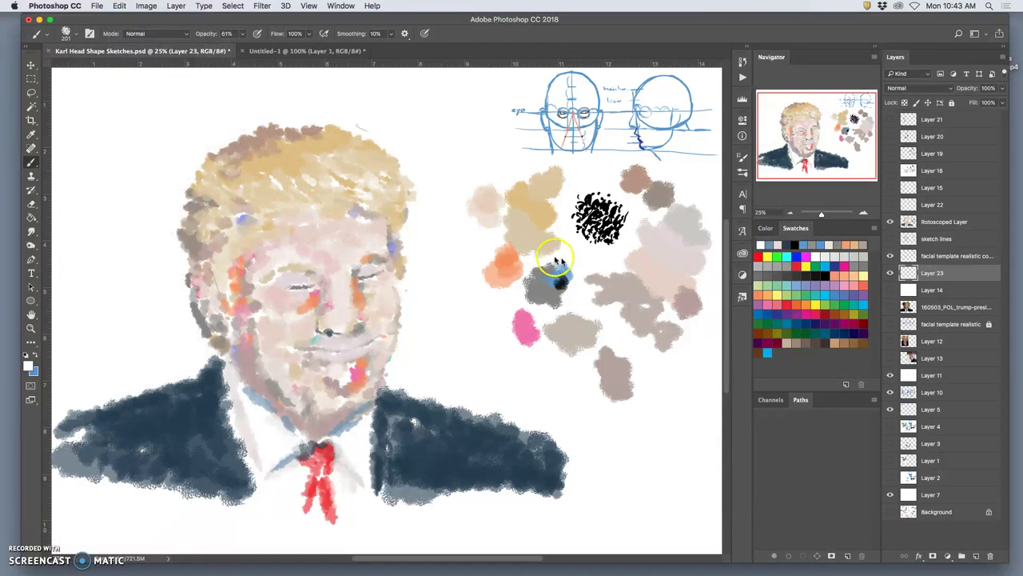
pyautogui.click(520, 229)
pyautogui.click(520, 221)
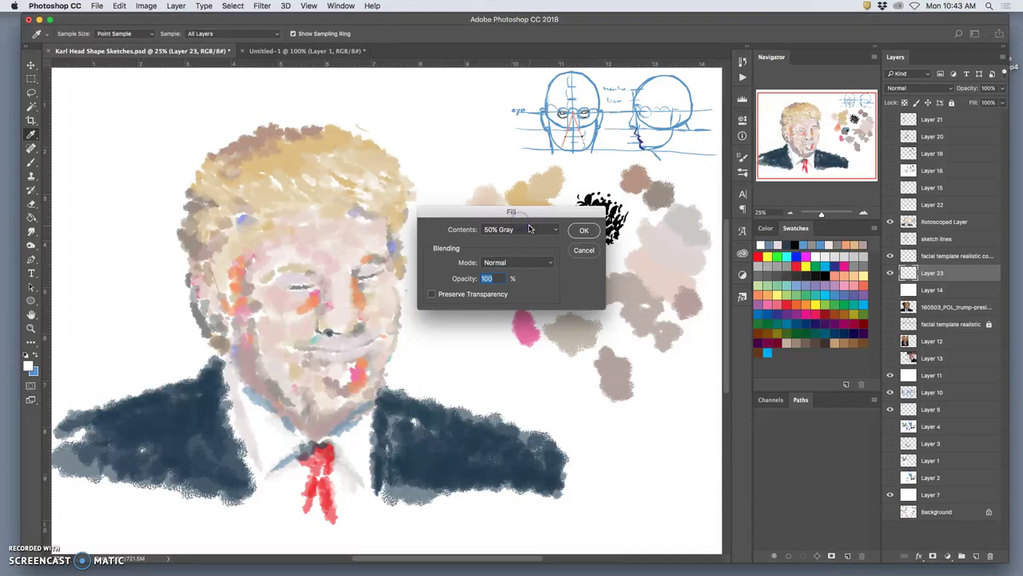
pyautogui.click(582, 230)
pyautogui.press('b')
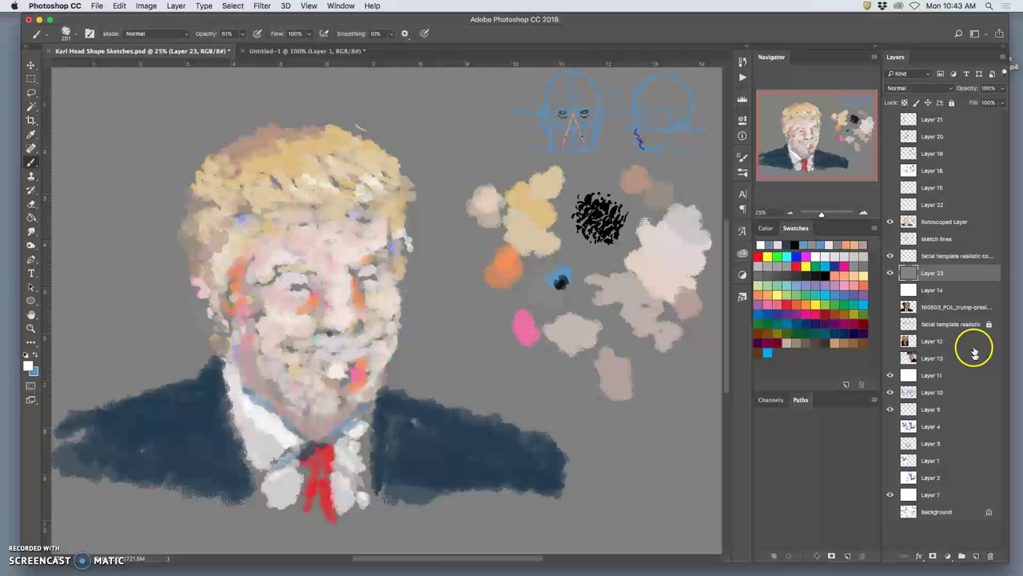
# Step: Add another new layer directly above the gray fill layer for the underpainting and set the foreground color to white
pyautogui.moveTo(949, 291); pyautogui.dragTo(944, 288)
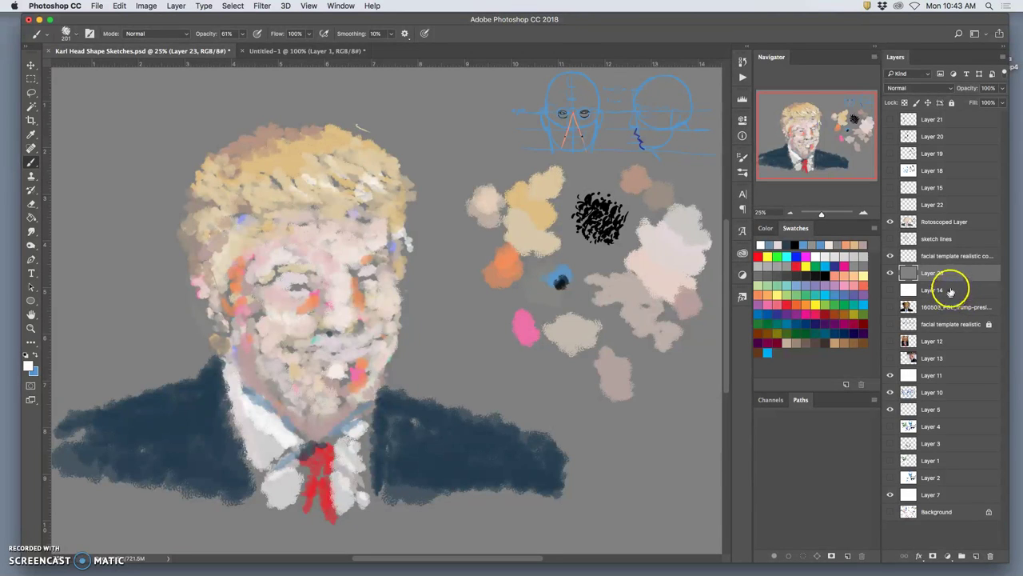
pyautogui.click(955, 293)
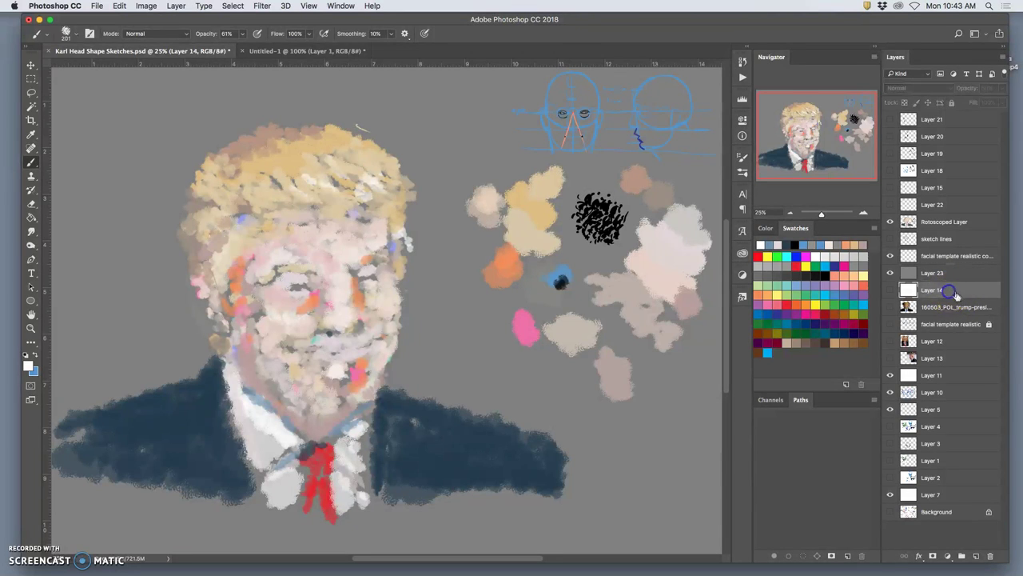
pyautogui.click(977, 555)
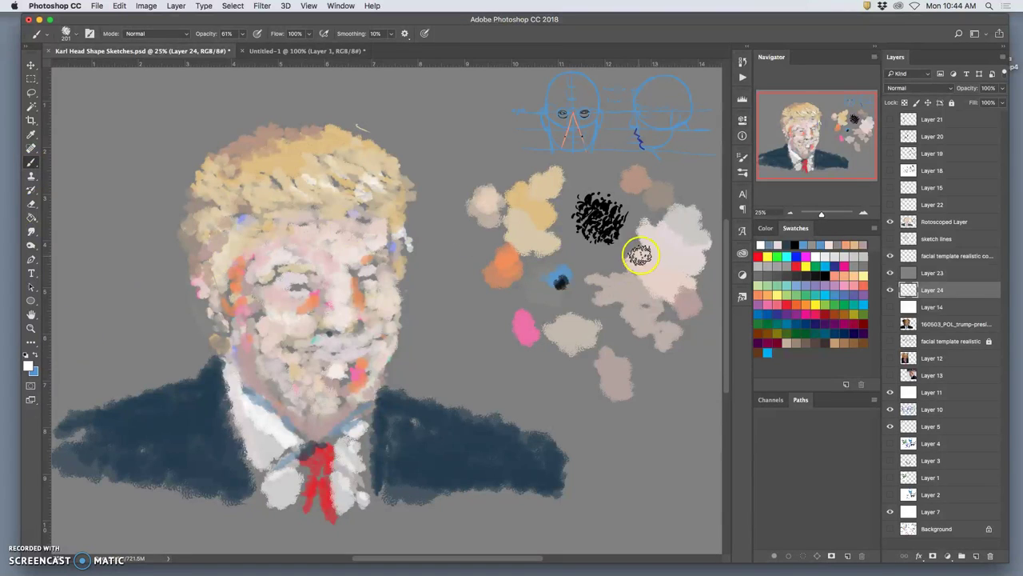
pyautogui.click(26, 354)
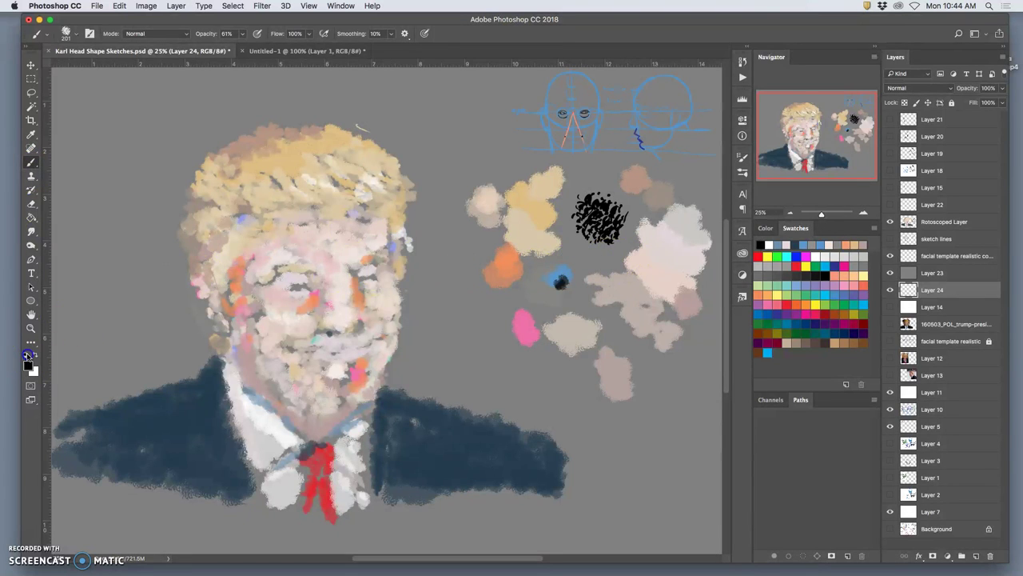
pyautogui.click(35, 355)
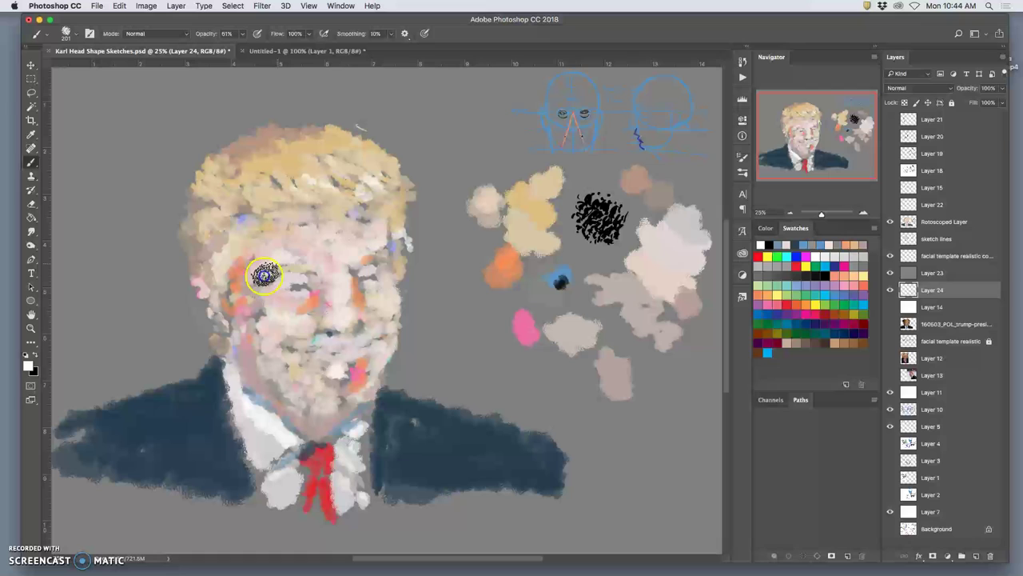
pyautogui.moveTo(932, 291); pyautogui.dragTo(938, 274)
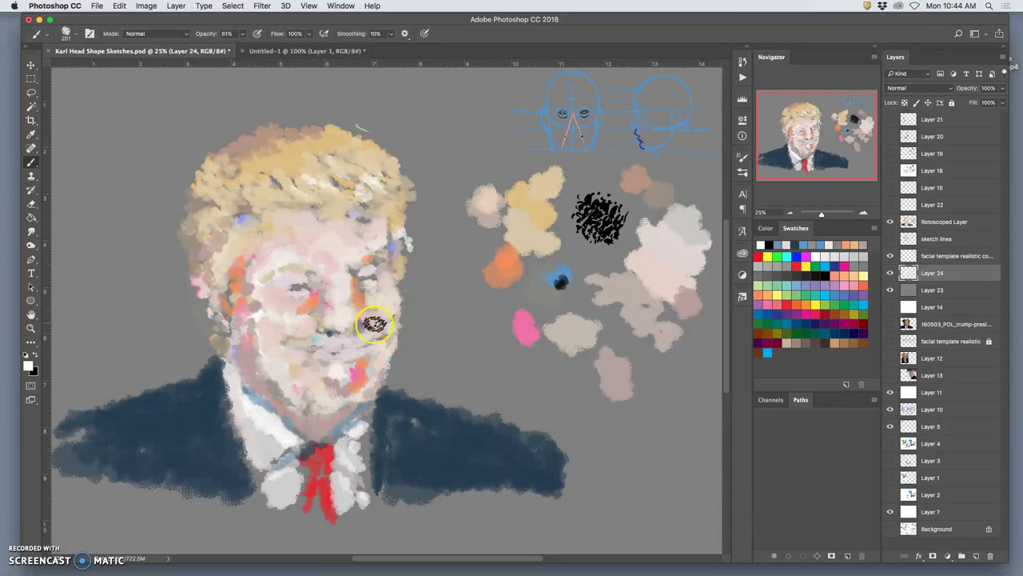
# Step: Paint white beneath the far cheek, the near ear, the hair highlights and the far side of the shirt collar
pyautogui.moveTo(385, 321)
pyautogui.mouseDown()
pyautogui.moveTo(392, 299)
pyautogui.moveTo(381, 357)
pyautogui.mouseUp()
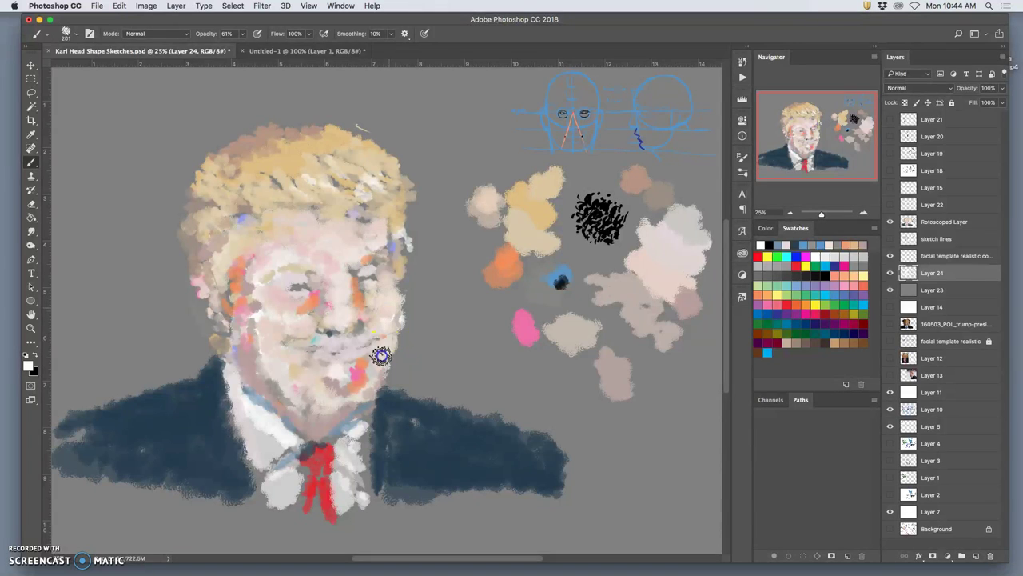
pyautogui.moveTo(246, 277)
pyautogui.mouseDown()
pyautogui.moveTo(220, 310)
pyautogui.moveTo(205, 311)
pyautogui.moveTo(214, 327)
pyautogui.moveTo(203, 293)
pyautogui.moveTo(226, 340)
pyautogui.moveTo(204, 296)
pyautogui.moveTo(213, 336)
pyautogui.moveTo(199, 291)
pyautogui.mouseUp()
pyautogui.moveTo(225, 329); pyautogui.dragTo(236, 304)
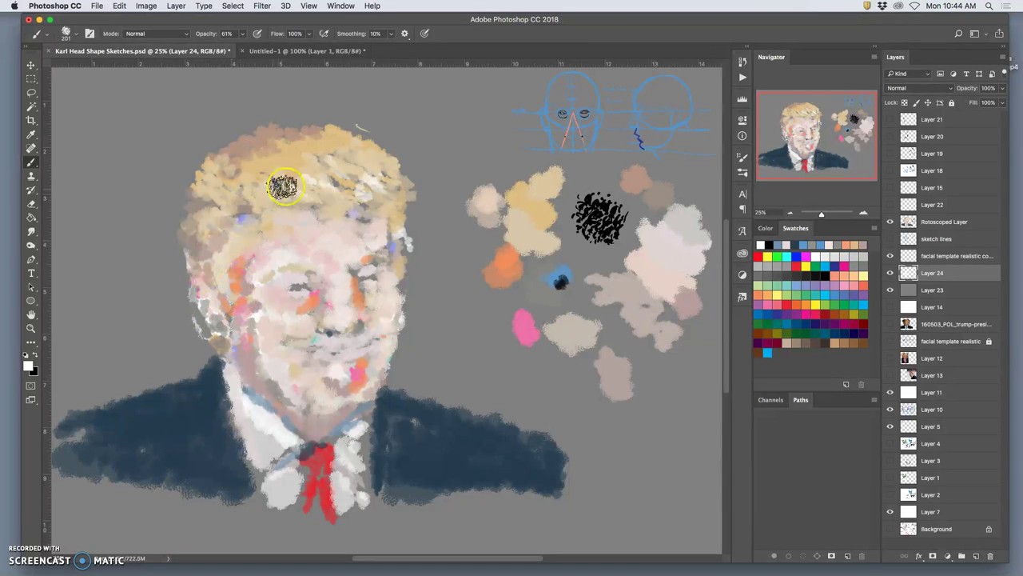
pyautogui.moveTo(285, 180)
pyautogui.mouseDown()
pyautogui.moveTo(362, 183)
pyautogui.moveTo(326, 149)
pyautogui.moveTo(340, 150)
pyautogui.moveTo(409, 187)
pyautogui.mouseUp()
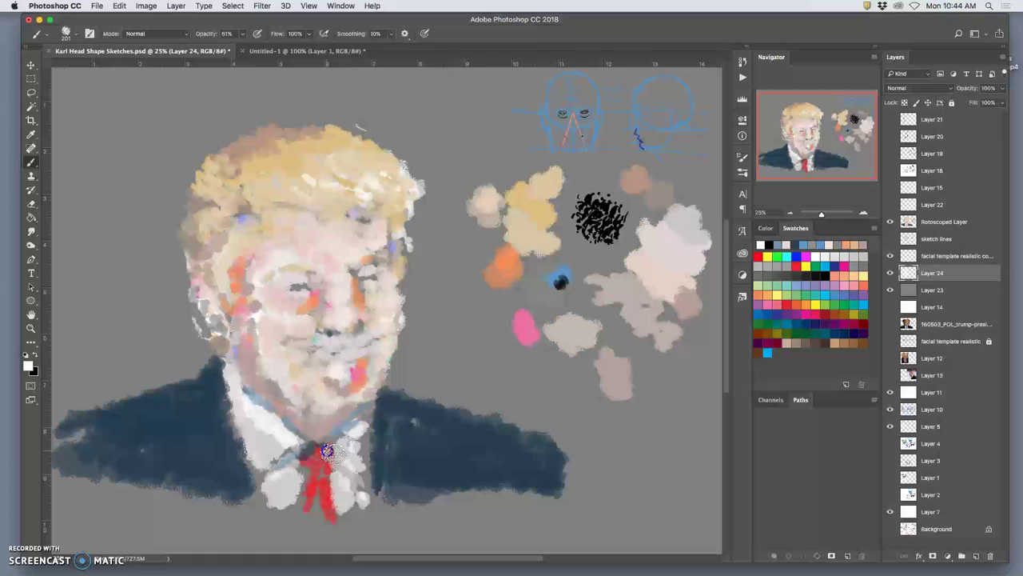
pyautogui.moveTo(364, 434); pyautogui.dragTo(342, 448)
pyautogui.moveTo(369, 413); pyautogui.dragTo(342, 448)
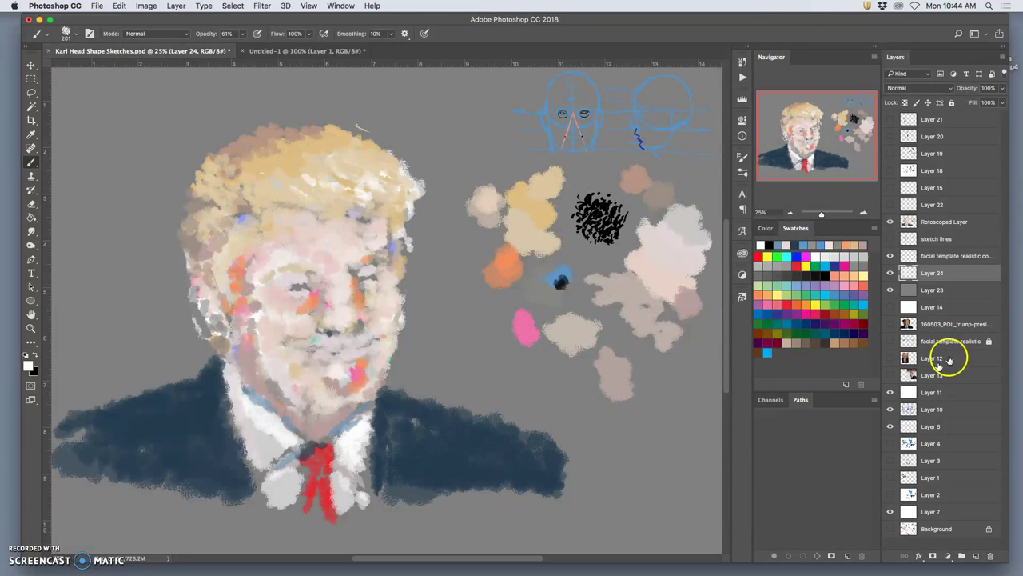
# Step: Hide the Rotoscoped Layer to isolate the white underpainting, and show the sketch lines over it
pyautogui.click(890, 274)
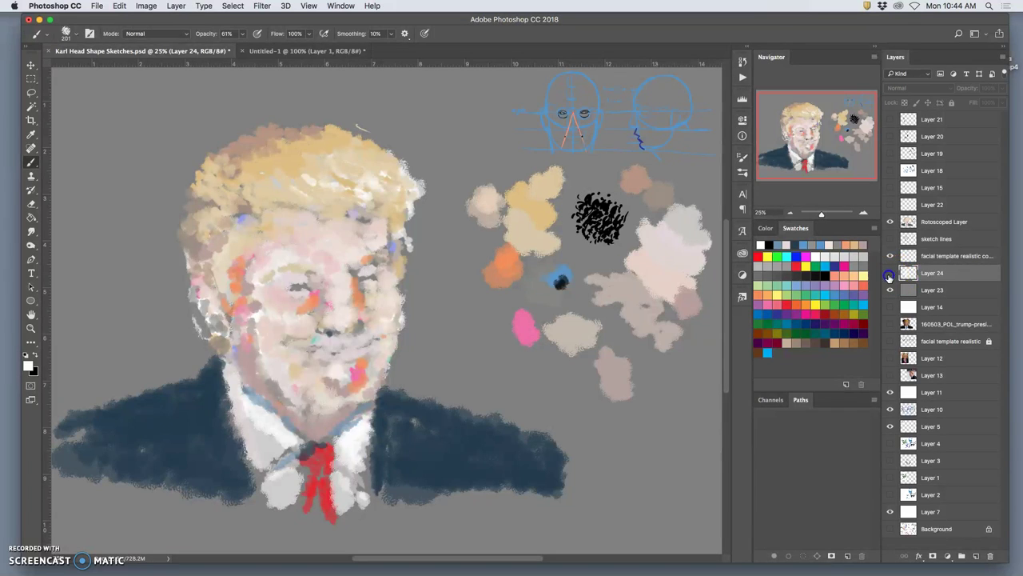
pyautogui.click(890, 273)
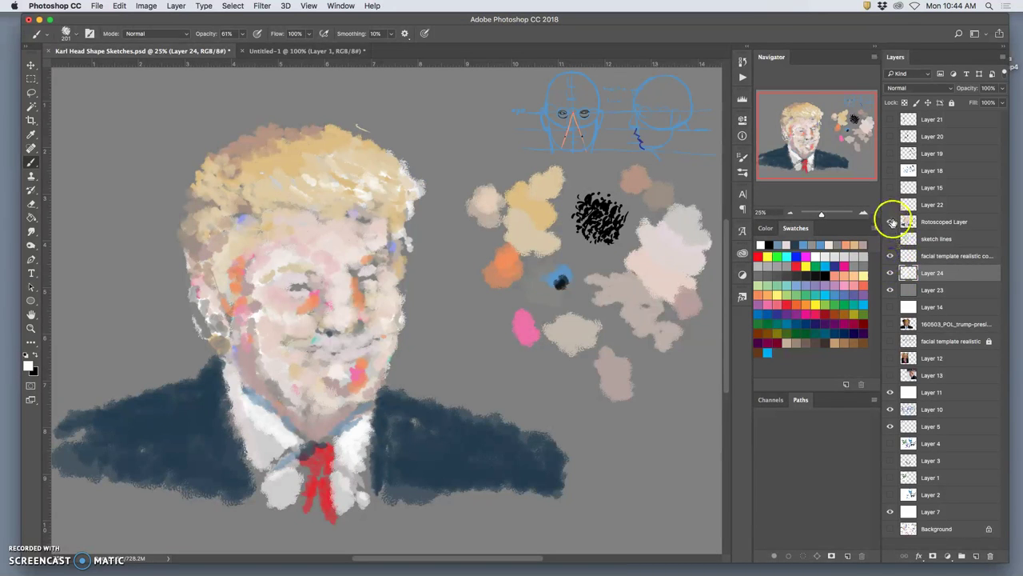
pyautogui.click(891, 221)
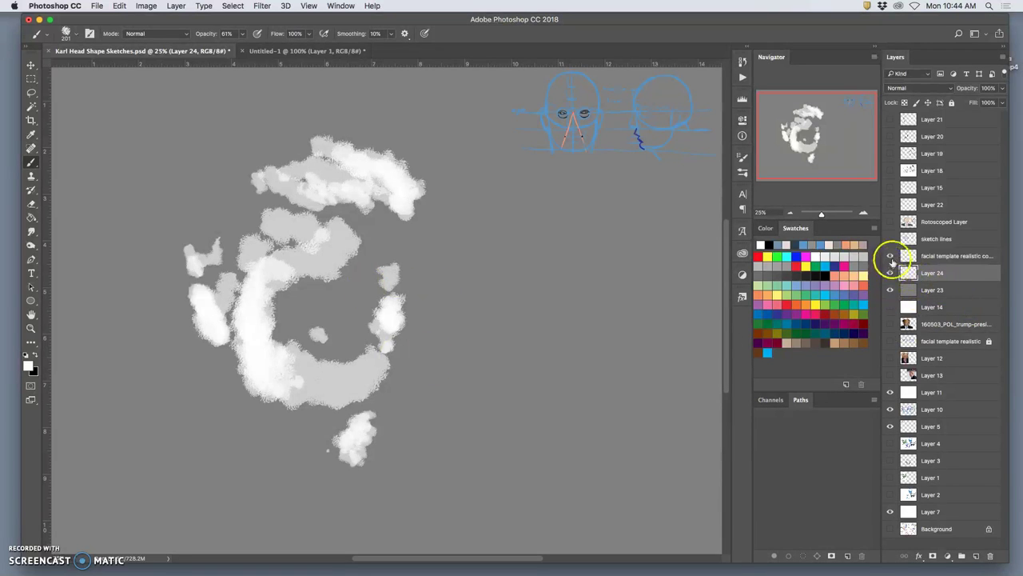
pyautogui.click(891, 289)
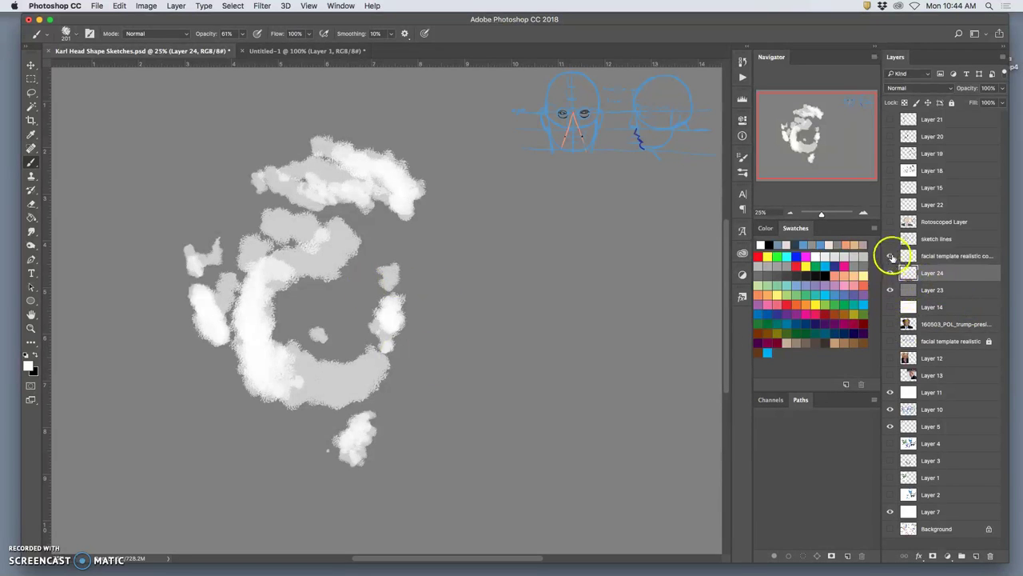
pyautogui.click(893, 240)
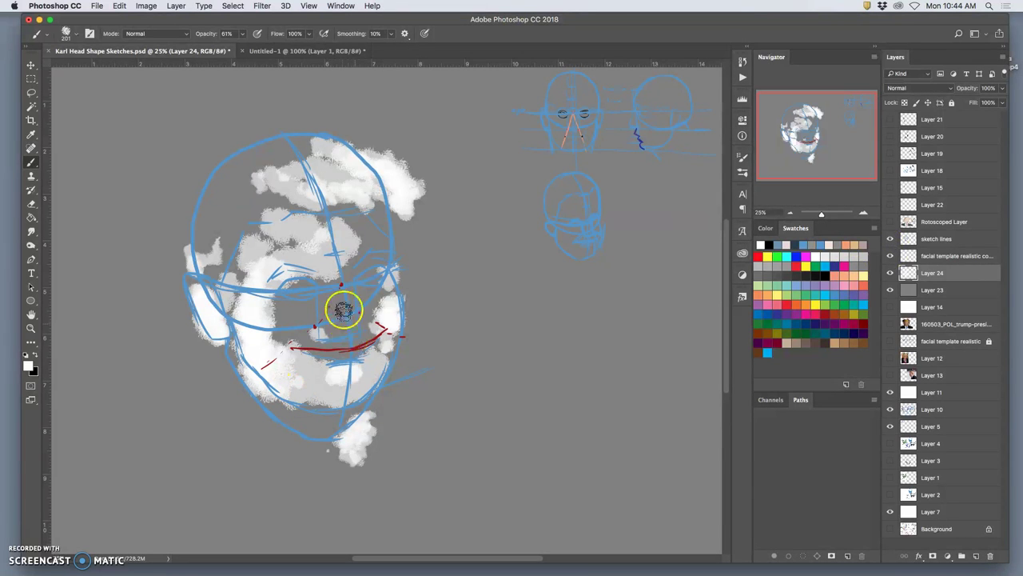
# Step: Paint white along the nose and across the forehead within the sketch lines, and show the Rotoscoped Layer again
pyautogui.moveTo(345, 311)
pyautogui.mouseDown()
pyautogui.moveTo(350, 298)
pyautogui.moveTo(347, 326)
pyautogui.mouseUp()
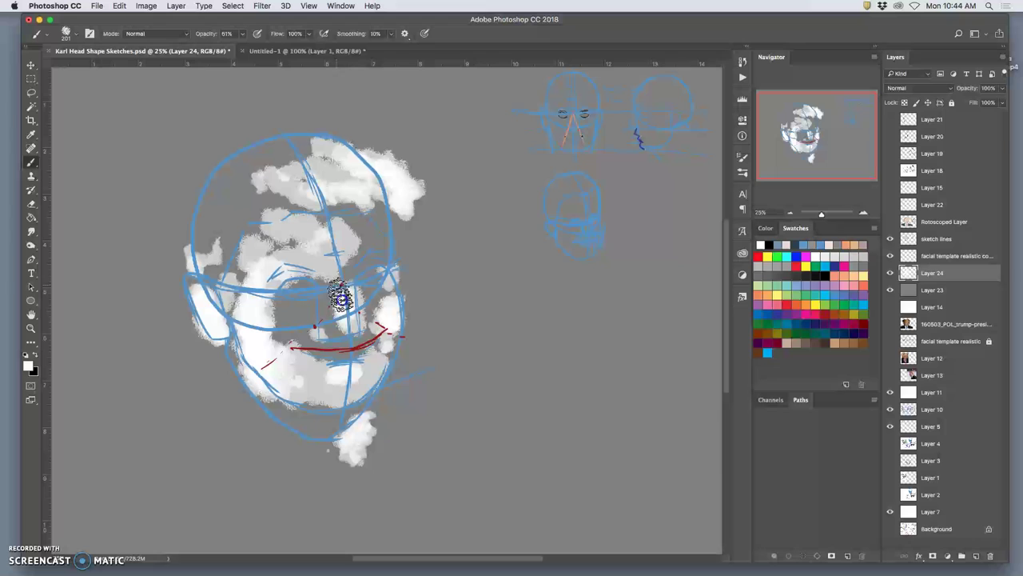
pyautogui.moveTo(362, 242)
pyautogui.mouseDown()
pyautogui.moveTo(391, 241)
pyautogui.moveTo(279, 251)
pyautogui.mouseUp()
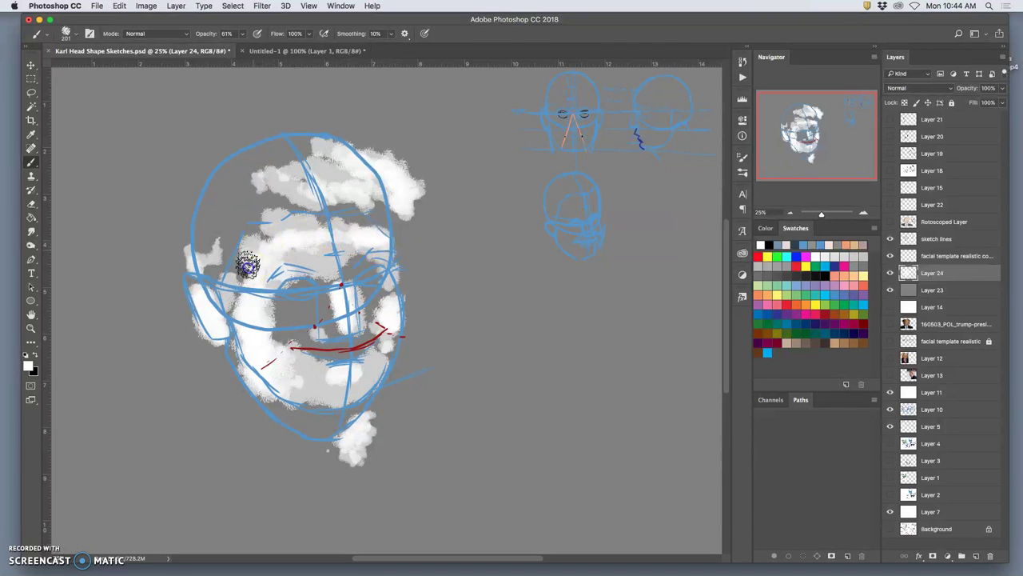
pyautogui.click(892, 221)
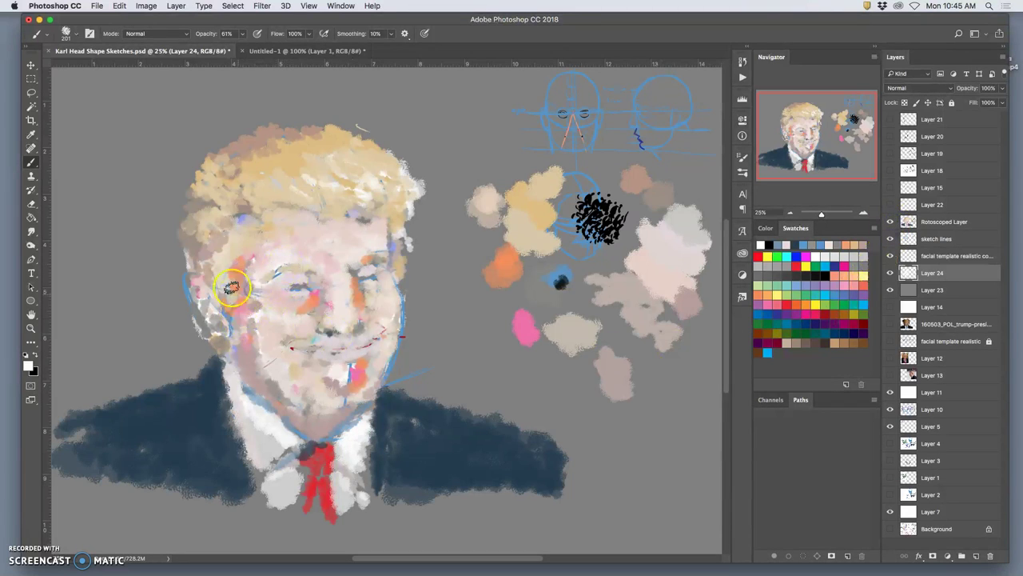
# Step: Add white underpainting at the near side of the face, the near shirt collar and the ear
pyautogui.click(248, 319)
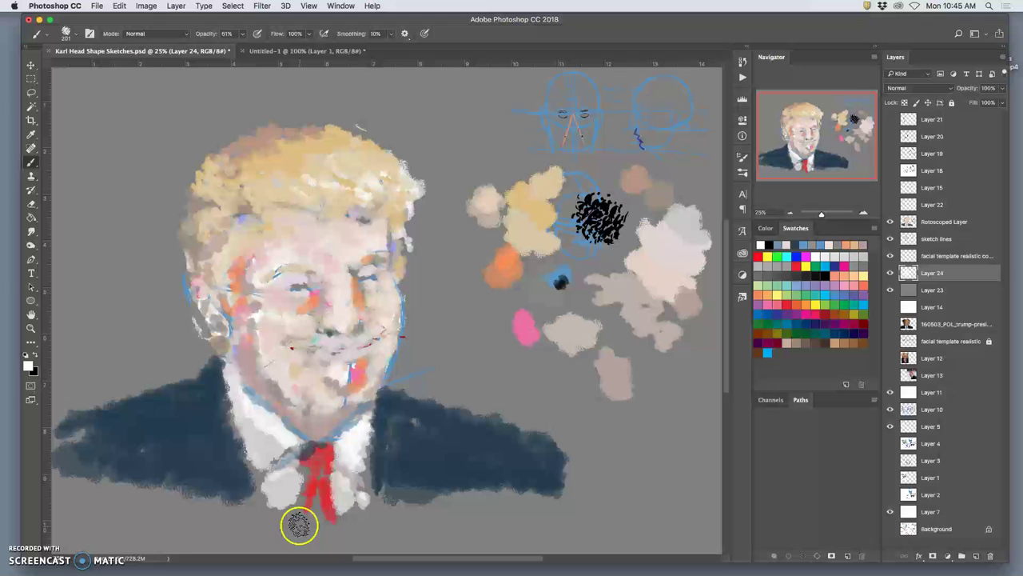
pyautogui.click(256, 474)
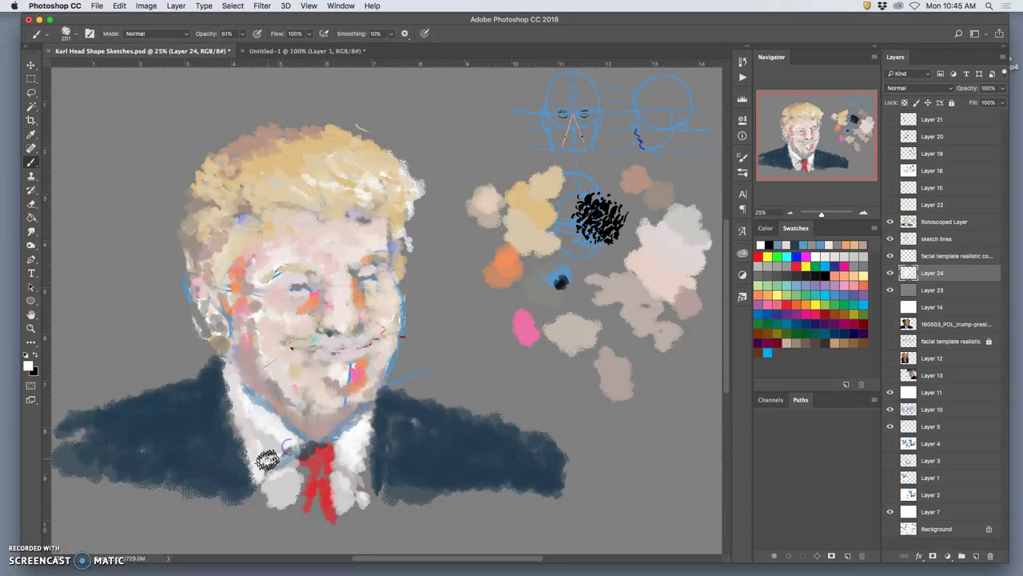
pyautogui.click(194, 287)
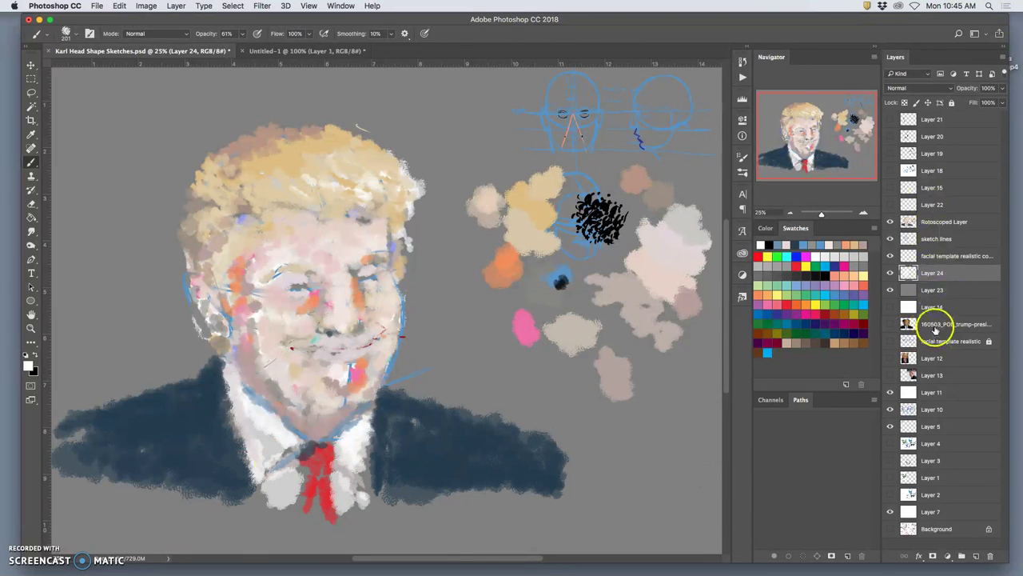
# Step: Show and duplicate the reference photo layer, and scale the copy proportionally to about 38%
pyautogui.click(936, 325)
pyautogui.click(890, 326)
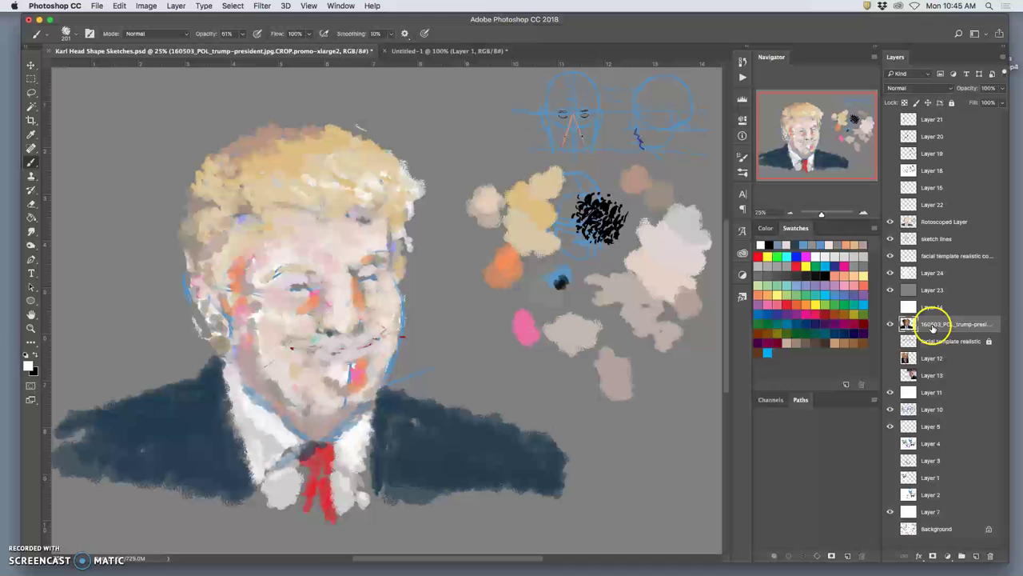
pyautogui.press('super+j')
pyautogui.press('super+t')
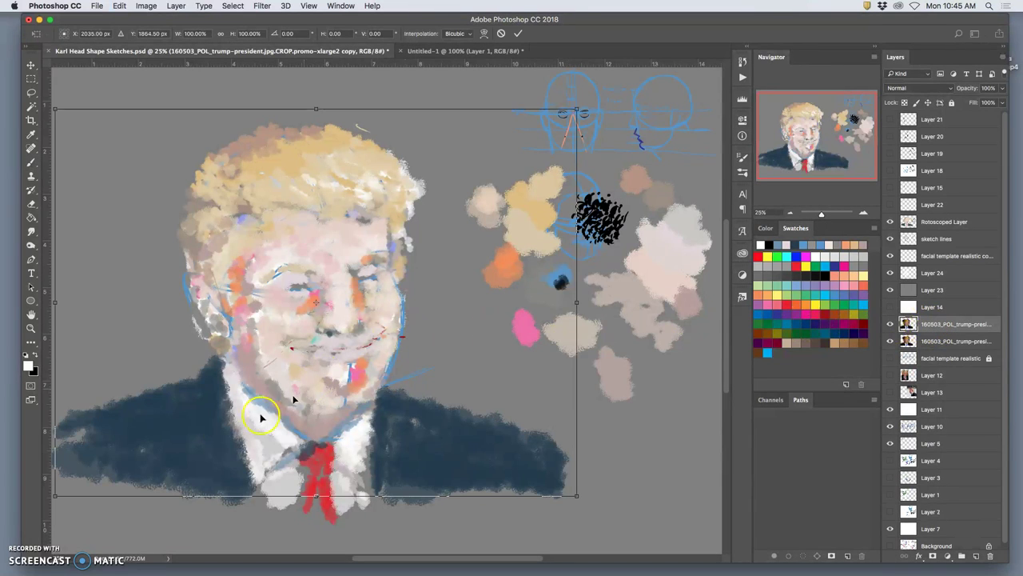
pyautogui.moveTo(57, 494); pyautogui.dragTo(416, 303)
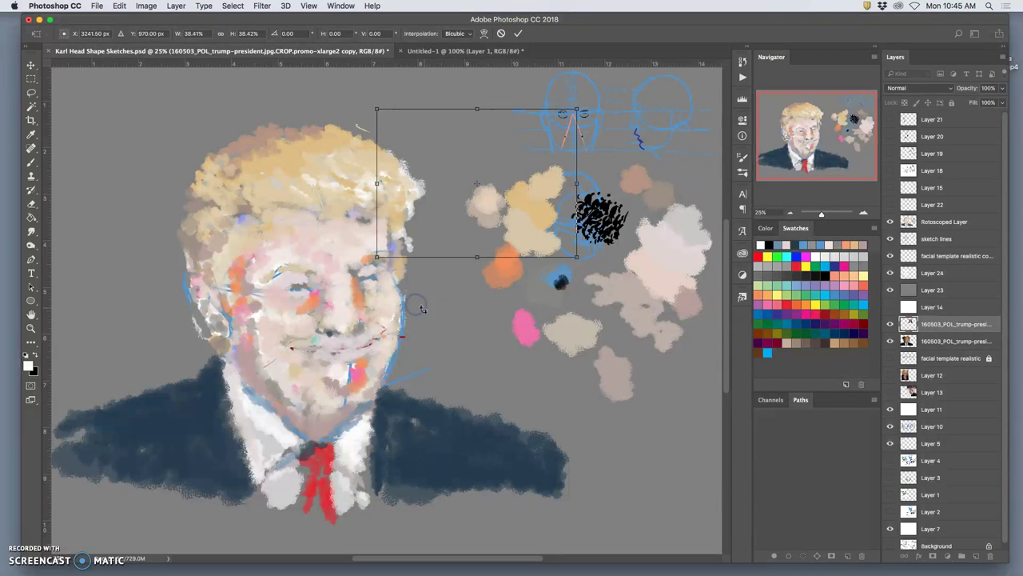
pyautogui.press('Return')
# Step: Place the reduced photo layer above the gray fill and position the photo in the lower-right corner of the canvas
pyautogui.moveTo(911, 324); pyautogui.dragTo(919, 289)
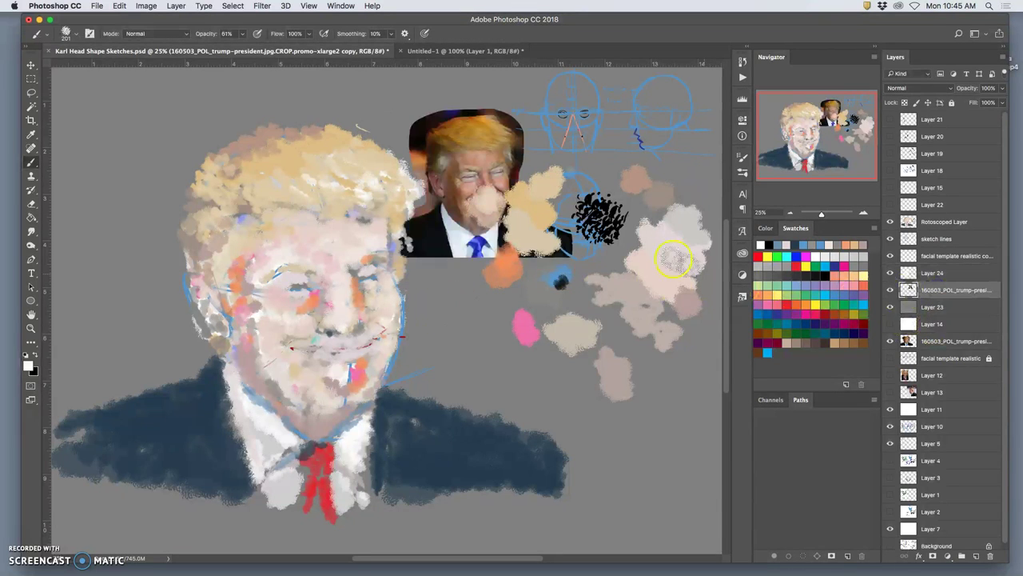
pyautogui.click(30, 64)
pyautogui.moveTo(463, 146); pyautogui.dragTo(591, 352)
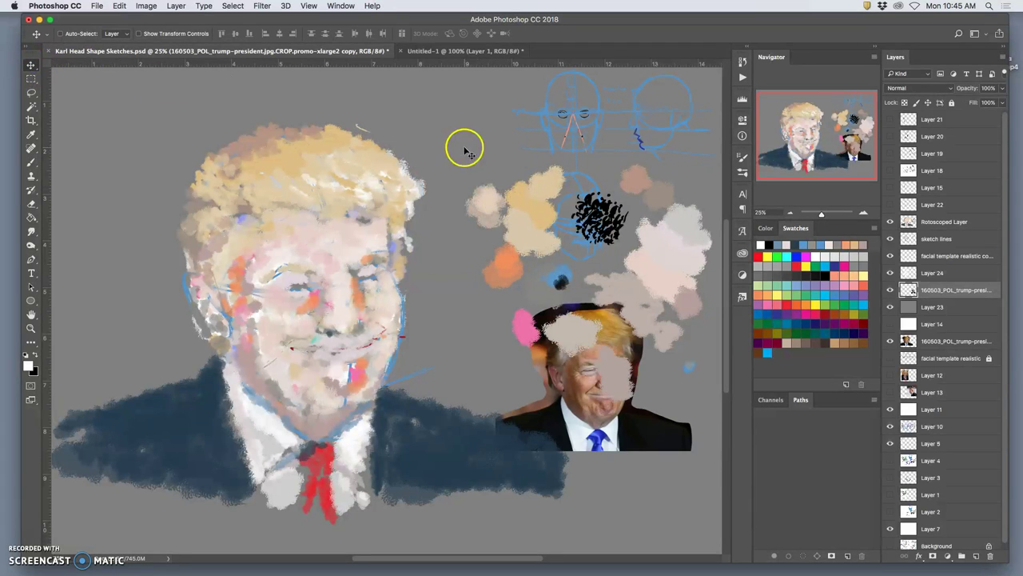
pyautogui.moveTo(583, 394); pyautogui.dragTo(621, 477)
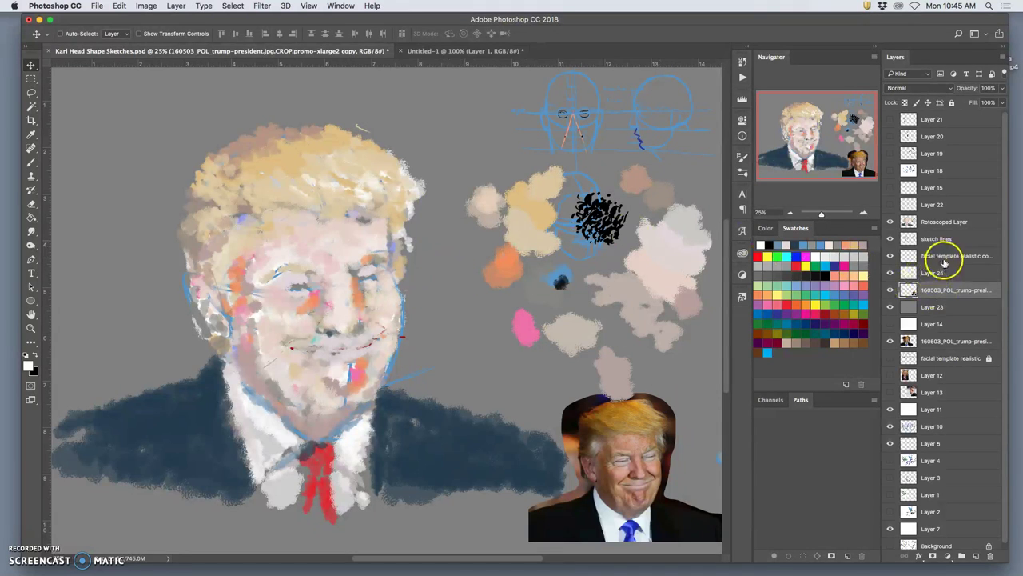
# Step: Toggle the Rotoscoped Layer to compare it with the underpainting, and duplicate that layer
pyautogui.click(949, 222)
pyautogui.click(890, 221)
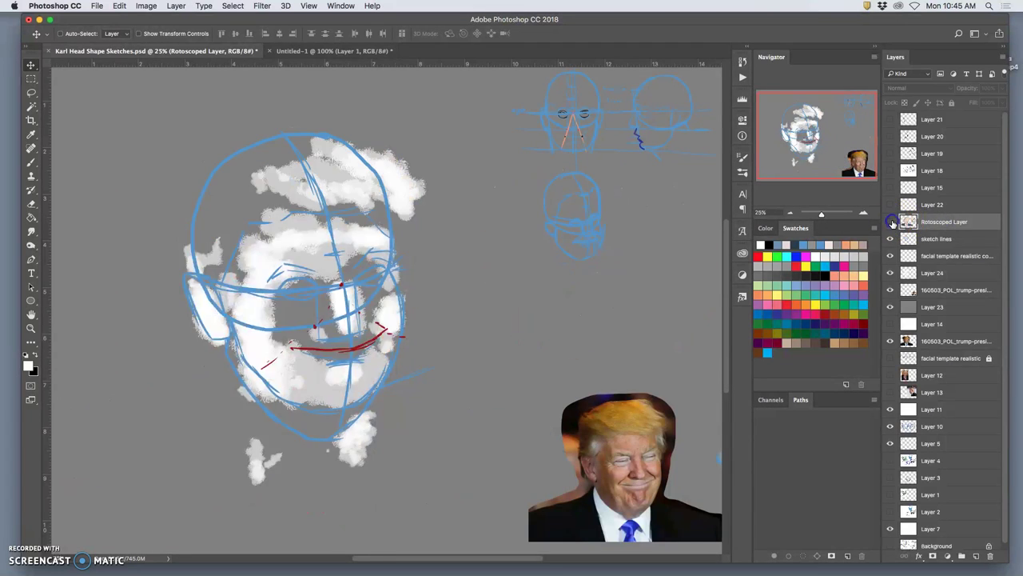
pyautogui.click(889, 221)
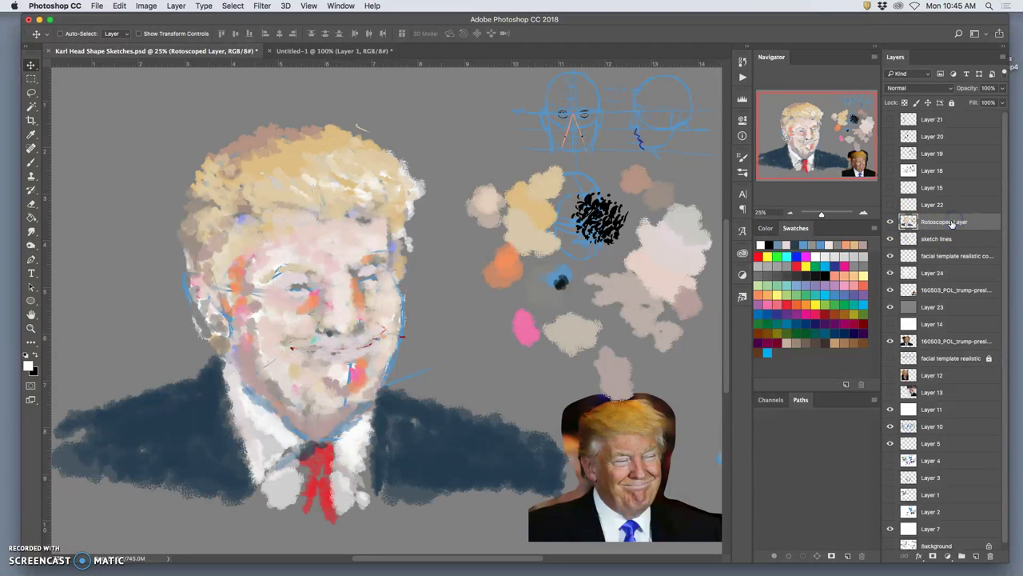
pyautogui.press('super+j')
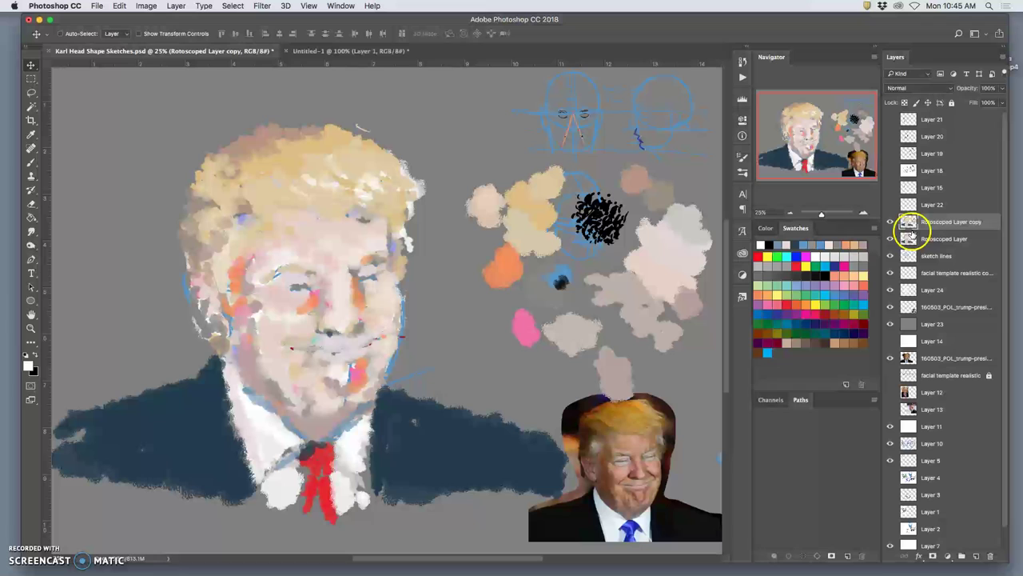
# Step: Check the Rotoscoped Layer copy by toggling its visibility, and darken it with a Levels adjustment at a midtone value of 0.54
pyautogui.click(892, 222)
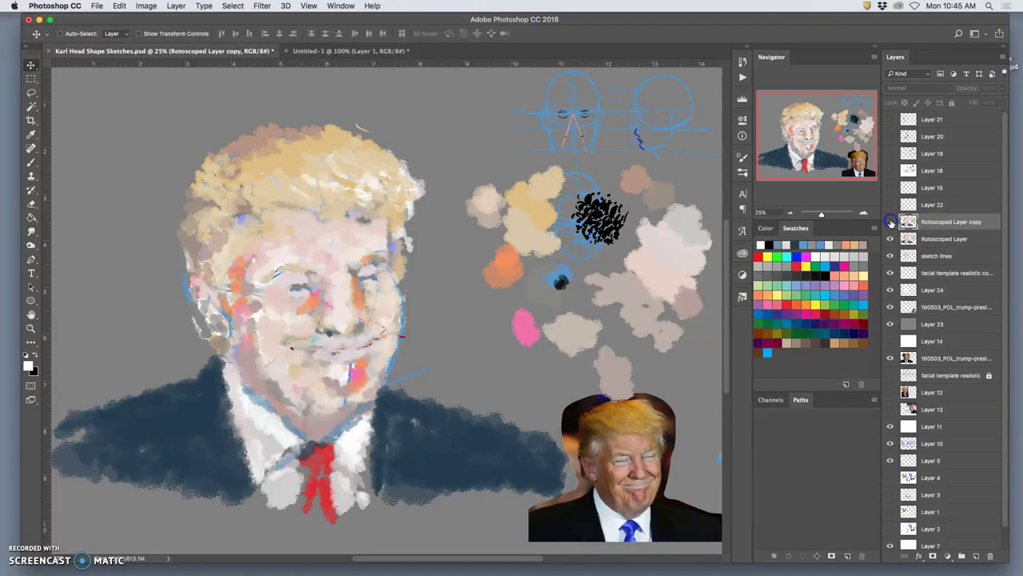
pyautogui.click(893, 222)
pyautogui.click(892, 223)
pyautogui.click(892, 223)
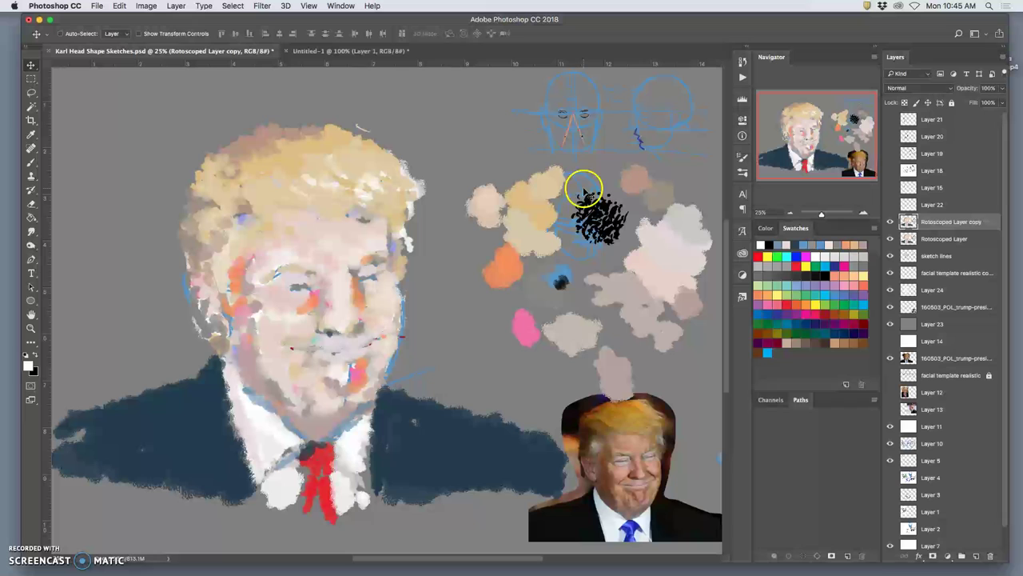
pyautogui.click(152, 5)
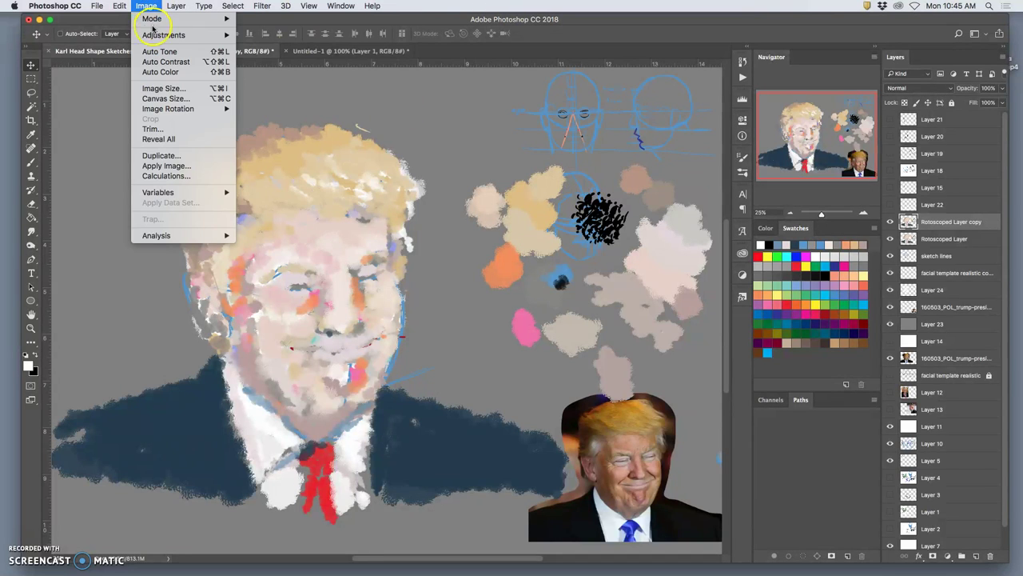
pyautogui.moveTo(164, 35)
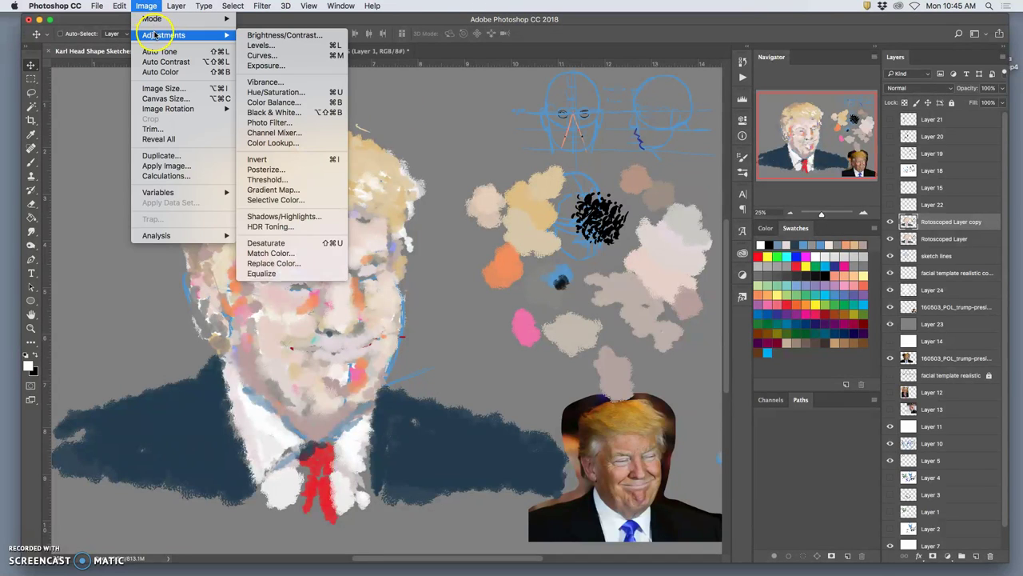
pyautogui.click(276, 45)
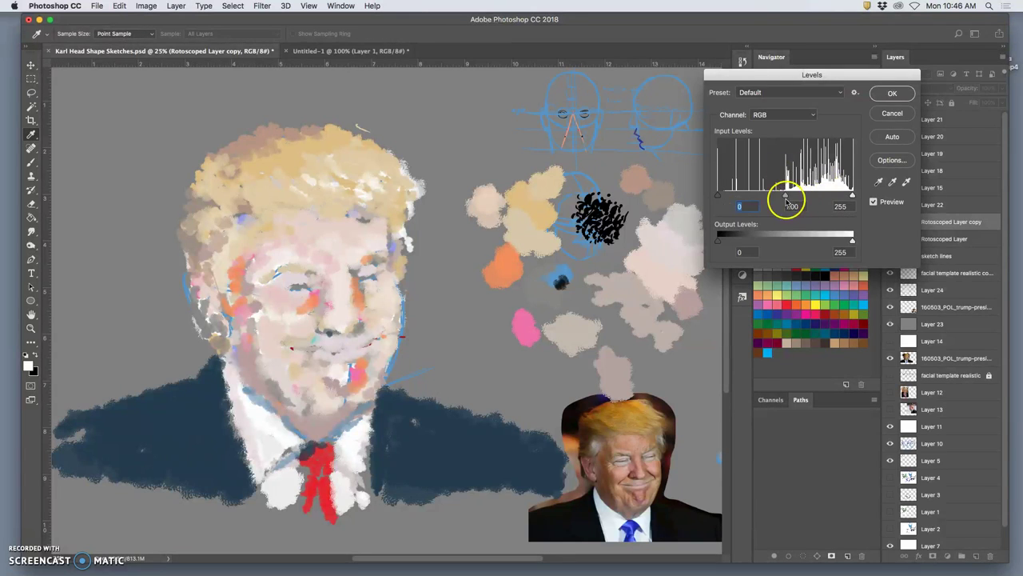
pyautogui.moveTo(790, 198); pyautogui.dragTo(812, 193)
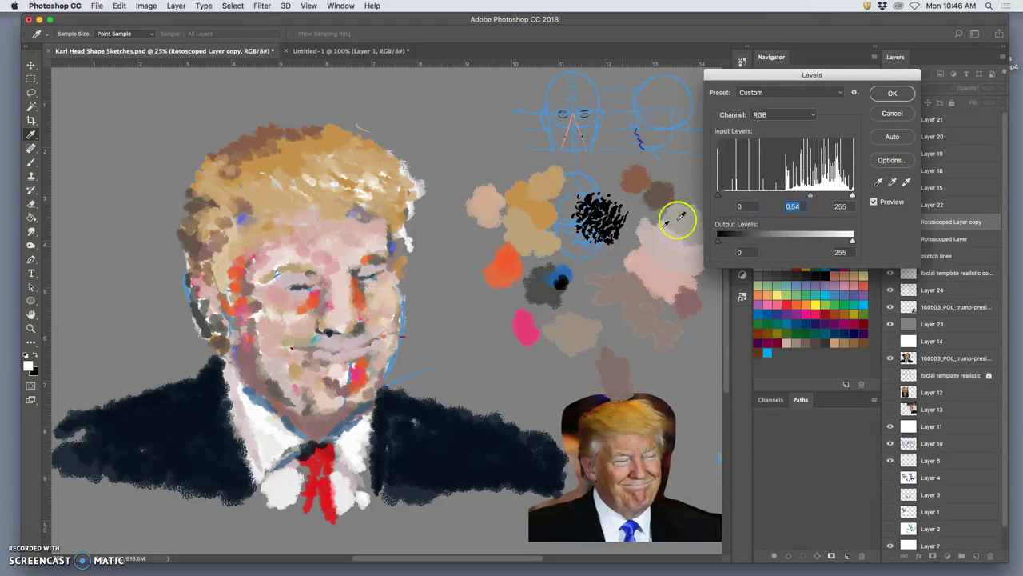
pyautogui.click(894, 96)
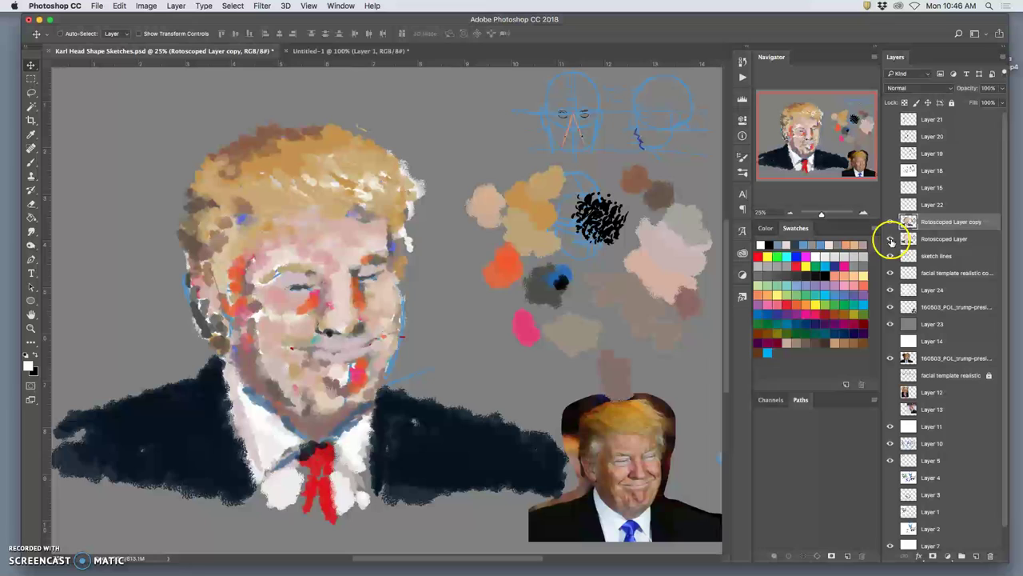
# Step: Toggle the original Rotoscoped Layer to compare it with the darkened copy, and leave the original hidden
pyautogui.click(891, 239)
pyautogui.click(892, 239)
pyautogui.click(891, 239)
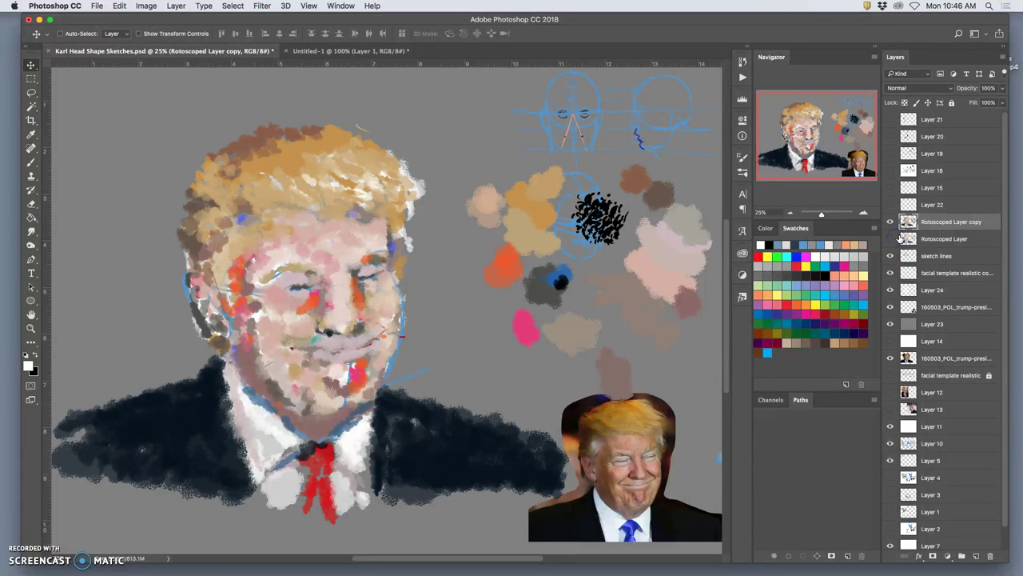
pyautogui.click(900, 238)
pyautogui.click(891, 239)
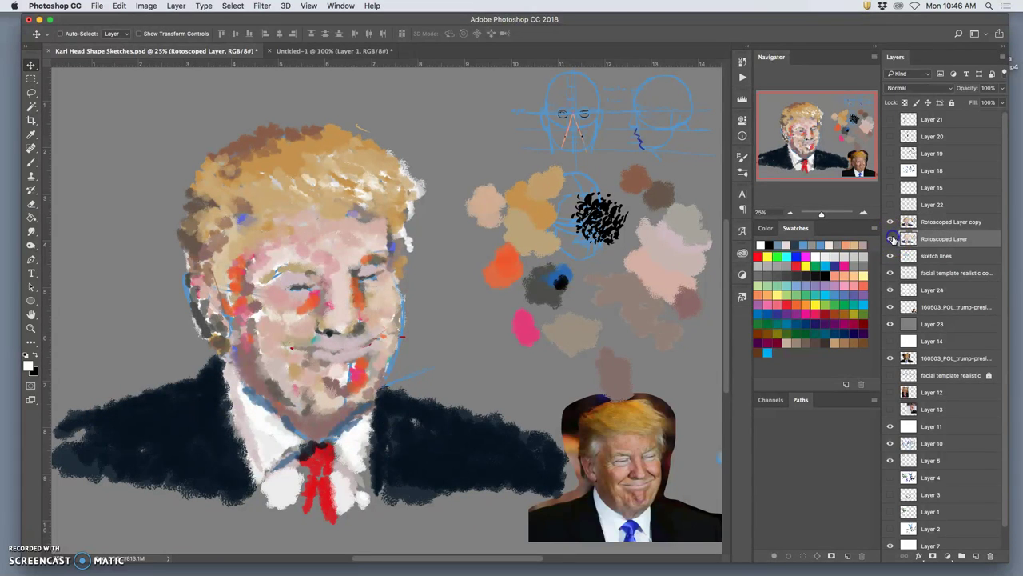
pyautogui.click(892, 239)
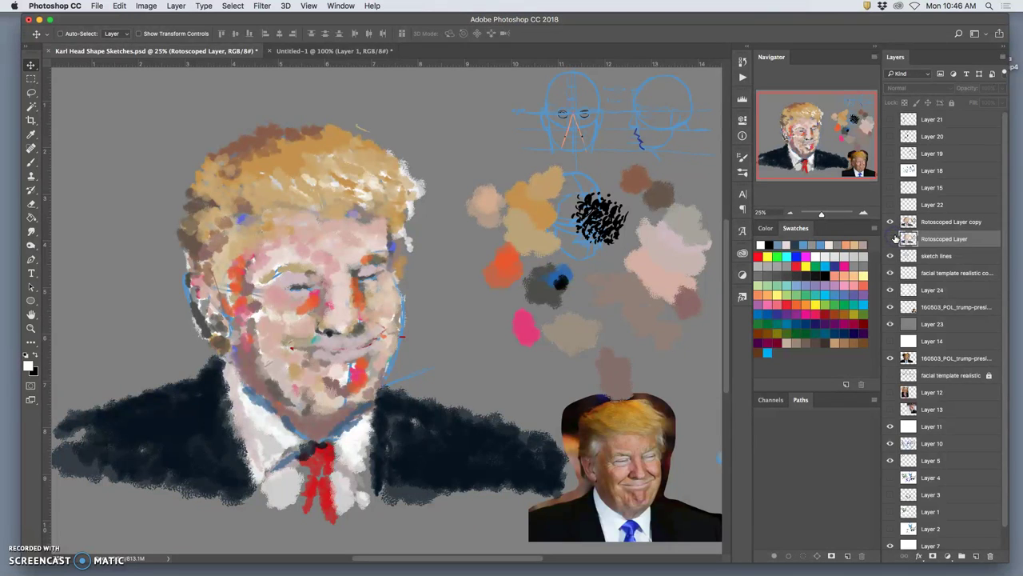
# Step: Create a new layer above the Rotoscoped Layer copy and name it "speed Painting"
pyautogui.click(940, 221)
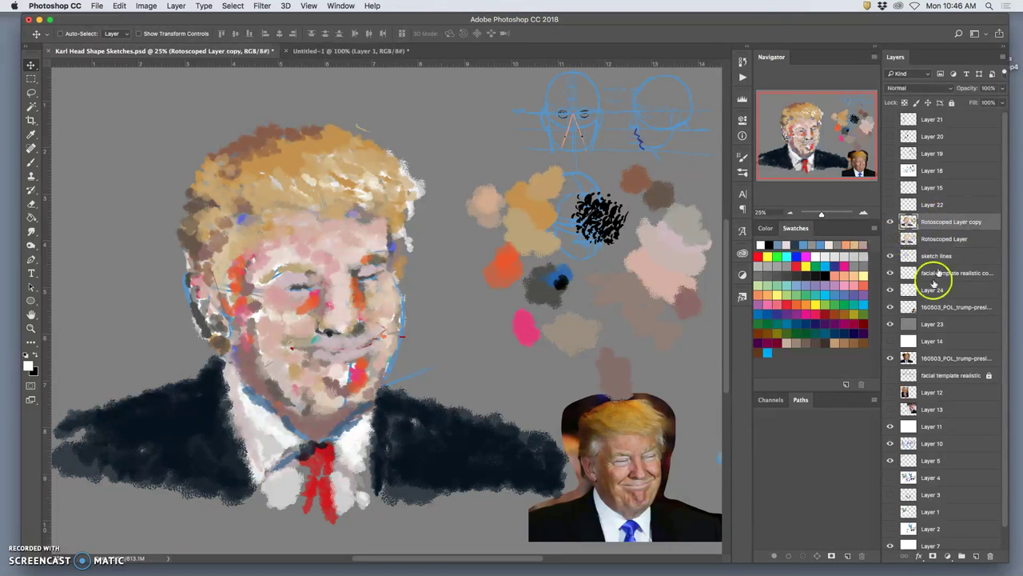
pyautogui.click(977, 556)
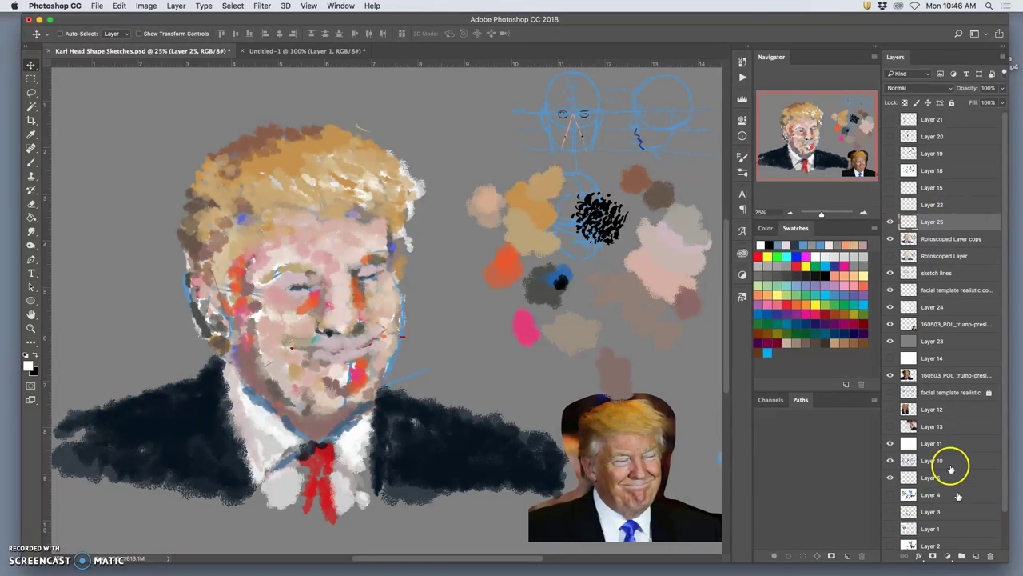
pyautogui.doubleClick(933, 221)
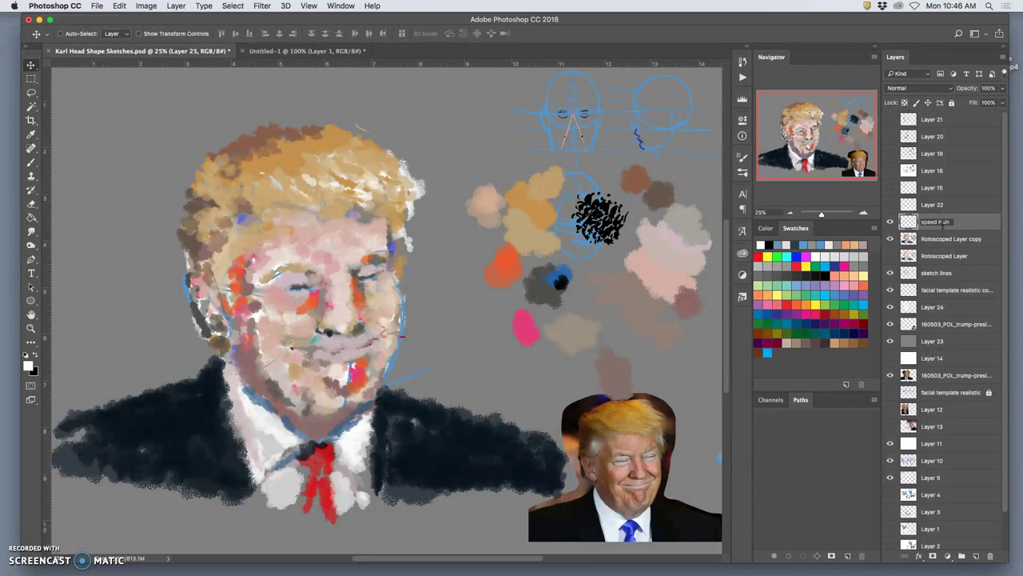
pyautogui.write('ing')
# Step: Brush golden and dark brown tones sampled from the reference photo over the top and both sides of the hair
pyautogui.click(34, 164)
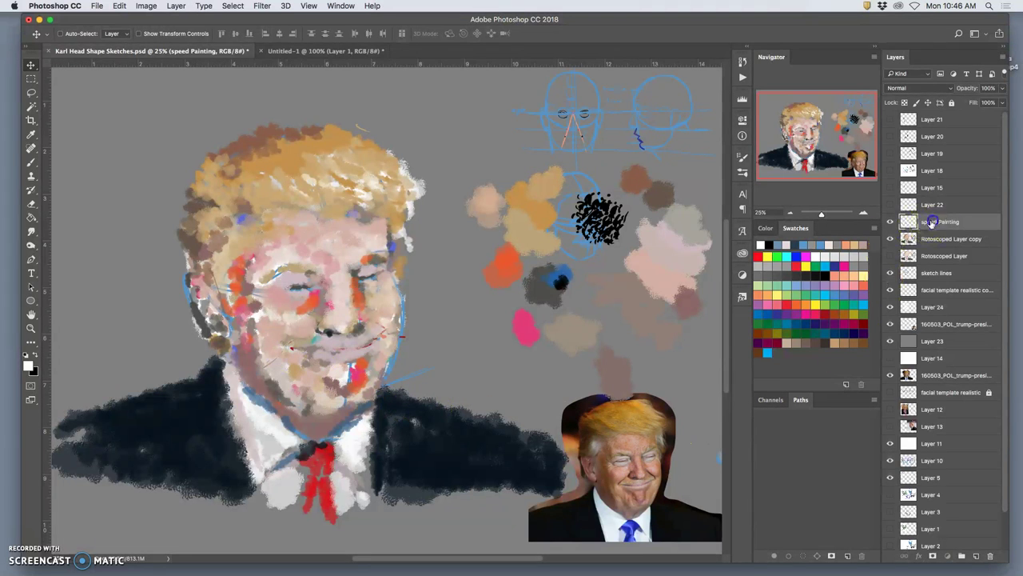
pyautogui.click(31, 162)
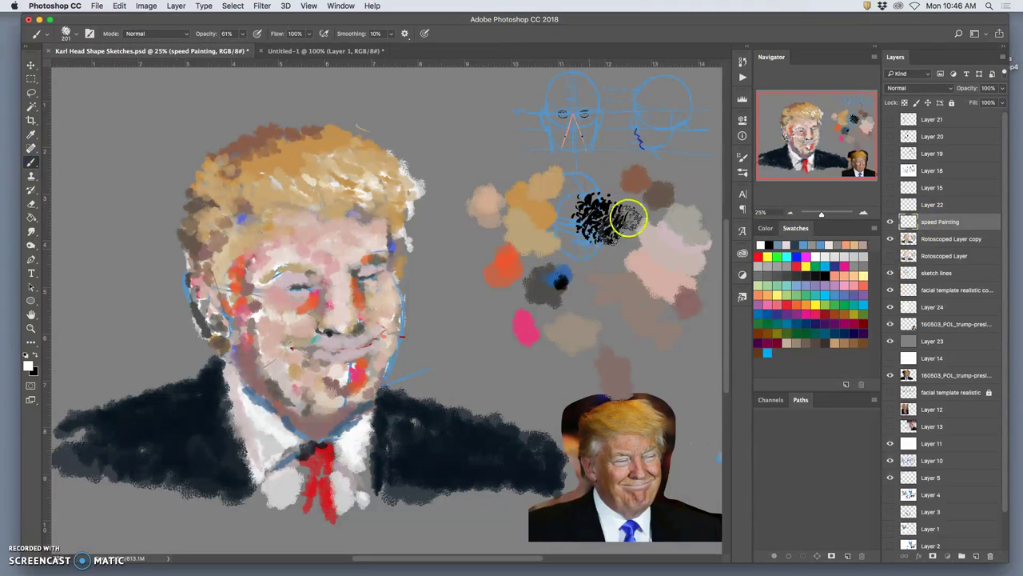
pyautogui.keyDown('alt'); pyautogui.click(632, 419); pyautogui.keyUp('alt')
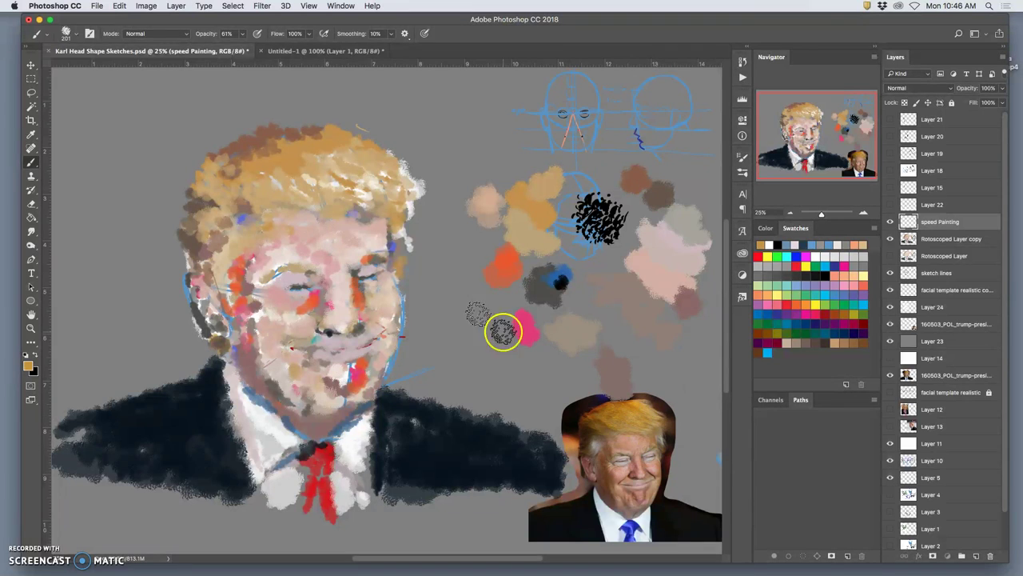
pyautogui.moveTo(288, 158)
pyautogui.mouseDown()
pyautogui.moveTo(323, 163)
pyautogui.moveTo(335, 148)
pyautogui.moveTo(389, 186)
pyautogui.mouseUp()
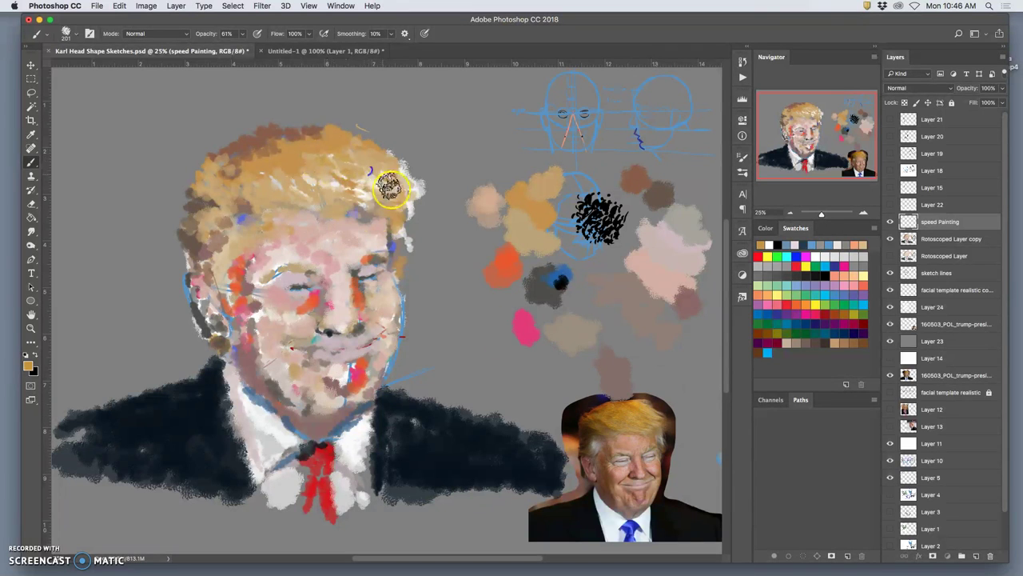
pyautogui.keyDown('alt'); pyautogui.click(663, 448); pyautogui.keyUp('alt')
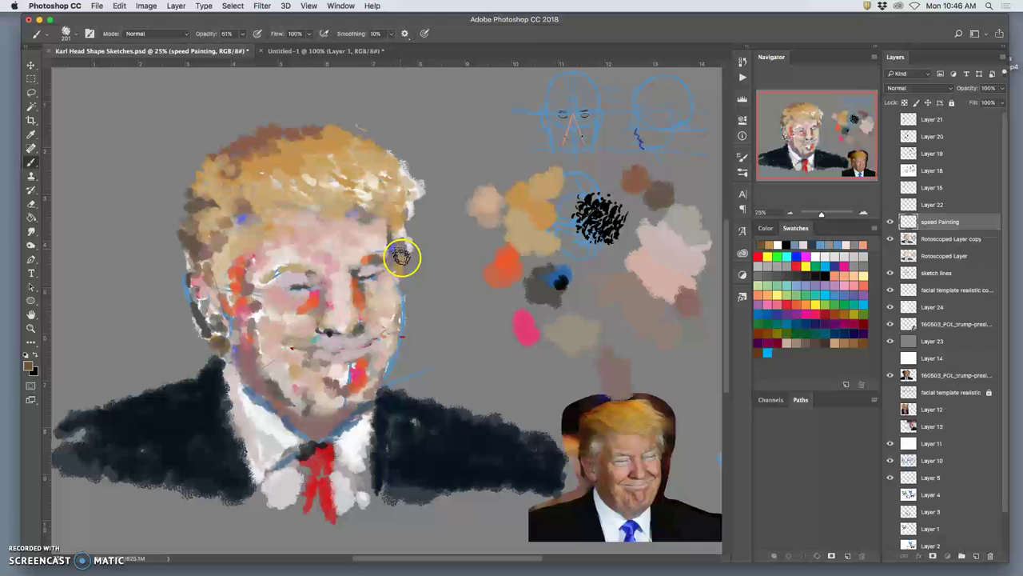
pyautogui.moveTo(398, 265); pyautogui.dragTo(397, 220)
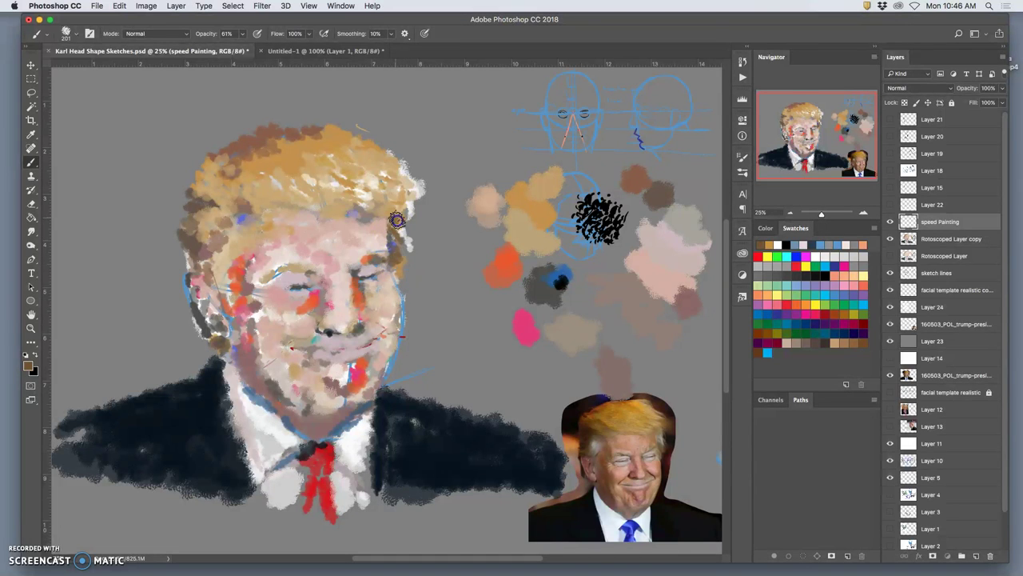
pyautogui.keyDown('alt'); pyautogui.click(575, 402); pyautogui.keyUp('alt')
pyautogui.click(217, 237)
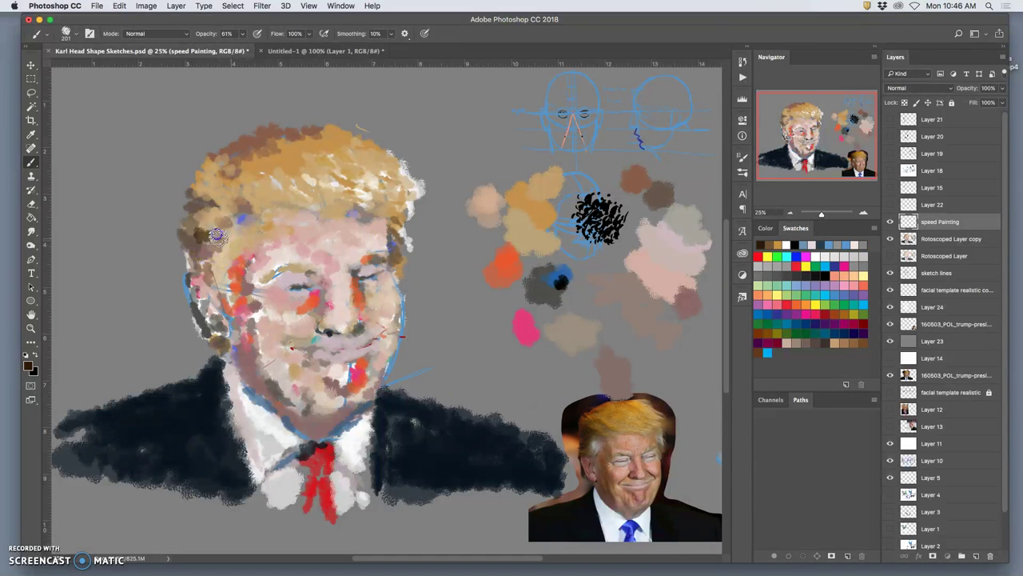
pyautogui.moveTo(196, 216); pyautogui.dragTo(228, 227)
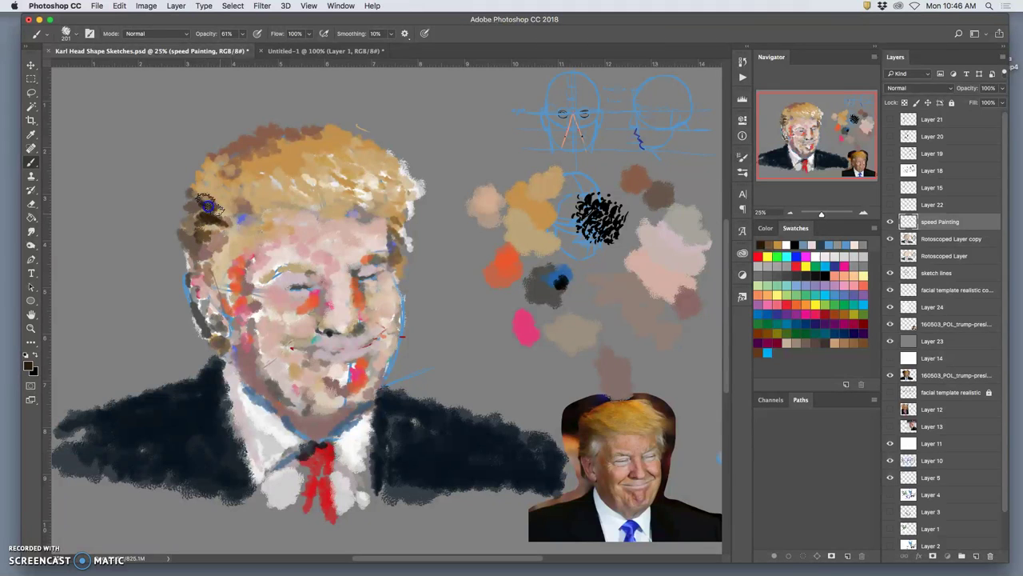
# Step: Sample brown and mauve shadow tones from the reference photo and paint the near eyebrow, the eye socket and the smile area
pyautogui.keyDown('alt'); pyautogui.click(621, 453); pyautogui.keyUp('alt')
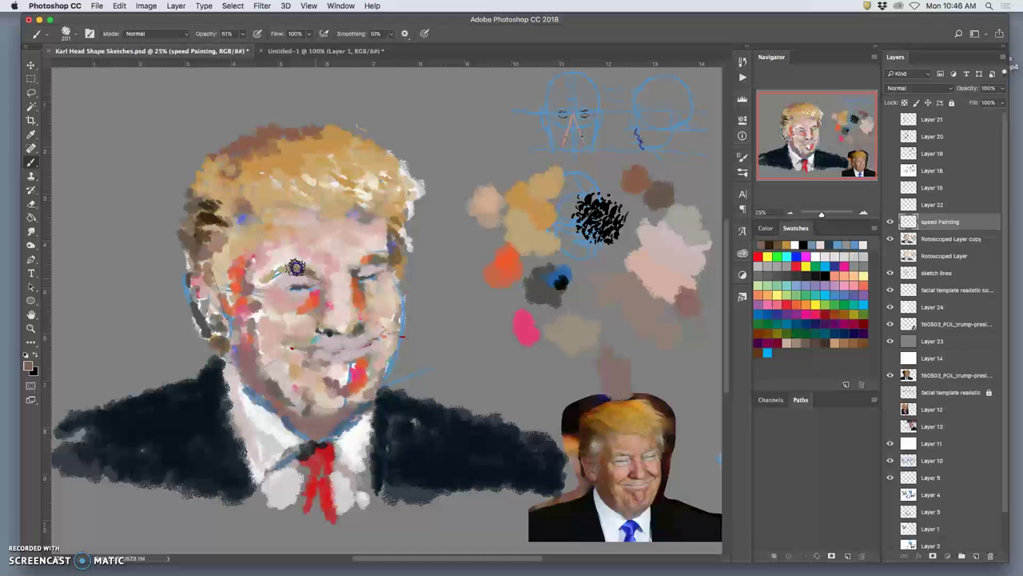
pyautogui.moveTo(249, 232)
pyautogui.mouseDown()
pyautogui.moveTo(219, 216)
pyautogui.moveTo(291, 286)
pyautogui.moveTo(299, 280)
pyautogui.moveTo(293, 291)
pyautogui.moveTo(305, 286)
pyautogui.moveTo(296, 269)
pyautogui.moveTo(317, 276)
pyautogui.moveTo(297, 309)
pyautogui.mouseUp()
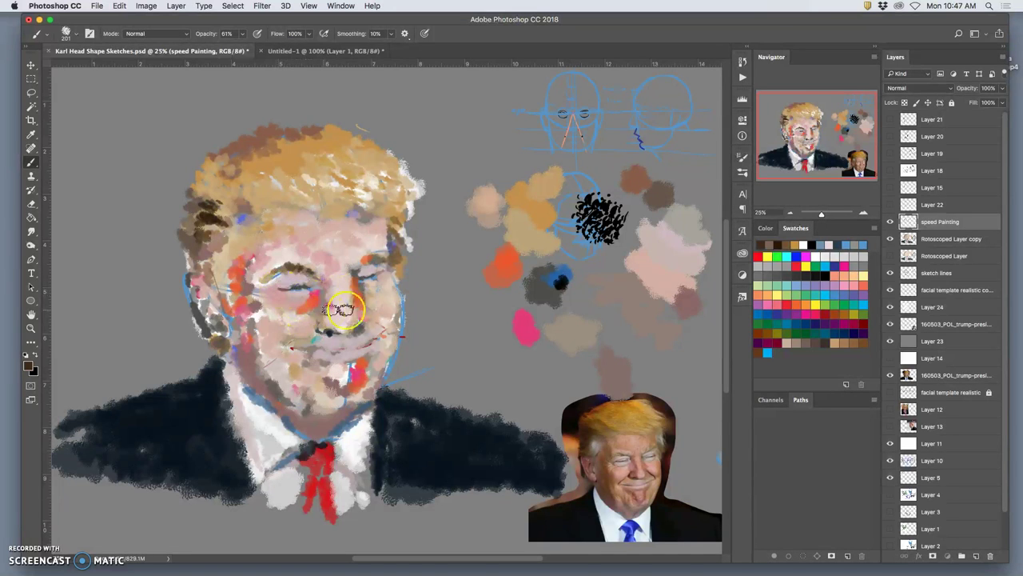
pyautogui.keyDown('alt'); pyautogui.click(628, 480); pyautogui.keyUp('alt')
pyautogui.moveTo(297, 292); pyautogui.dragTo(291, 276)
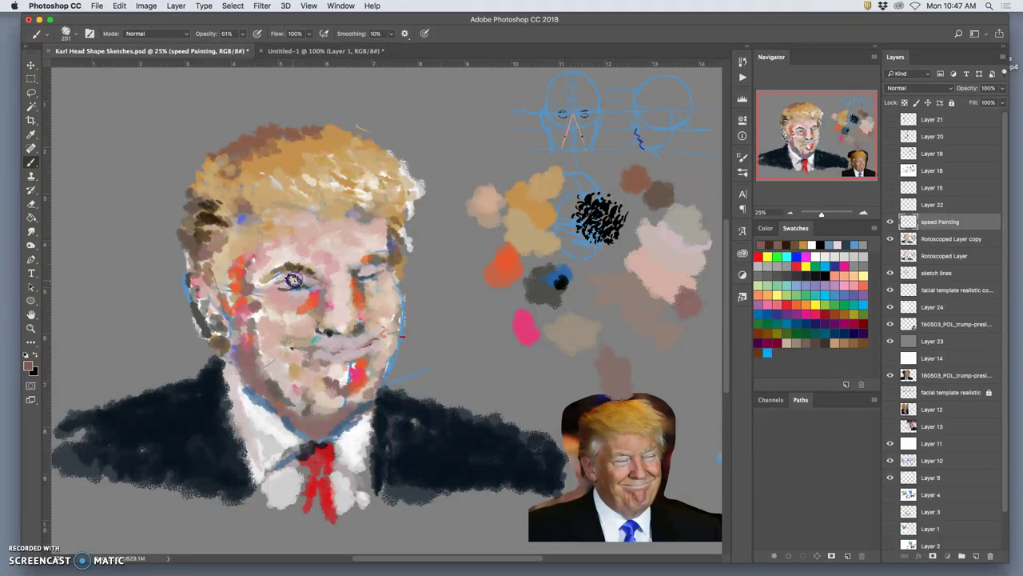
pyautogui.moveTo(273, 285)
pyautogui.mouseDown()
pyautogui.moveTo(265, 319)
pyautogui.moveTo(289, 300)
pyautogui.mouseUp()
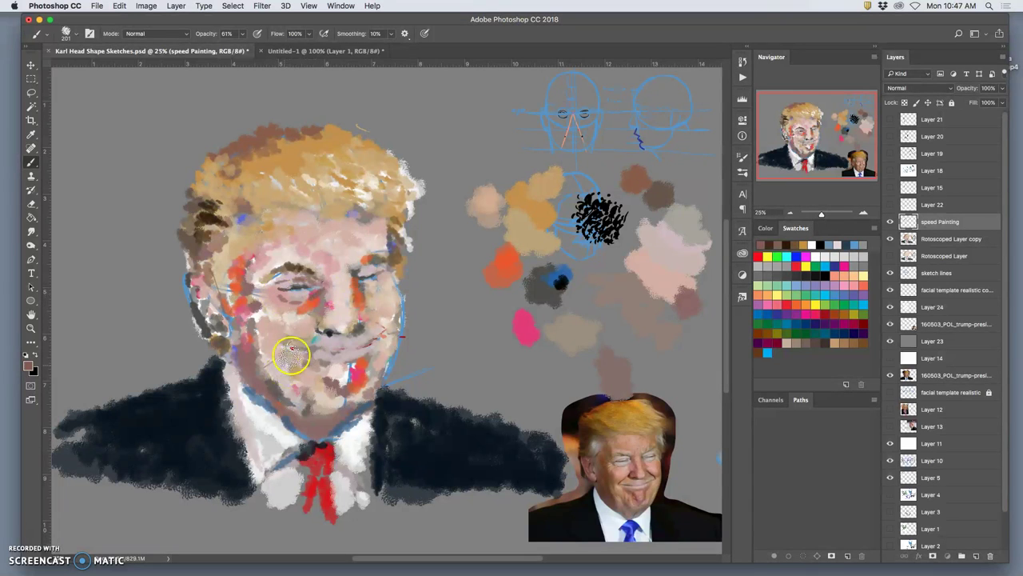
pyautogui.moveTo(291, 356)
pyautogui.mouseDown()
pyautogui.moveTo(292, 303)
pyautogui.moveTo(387, 343)
pyautogui.mouseUp()
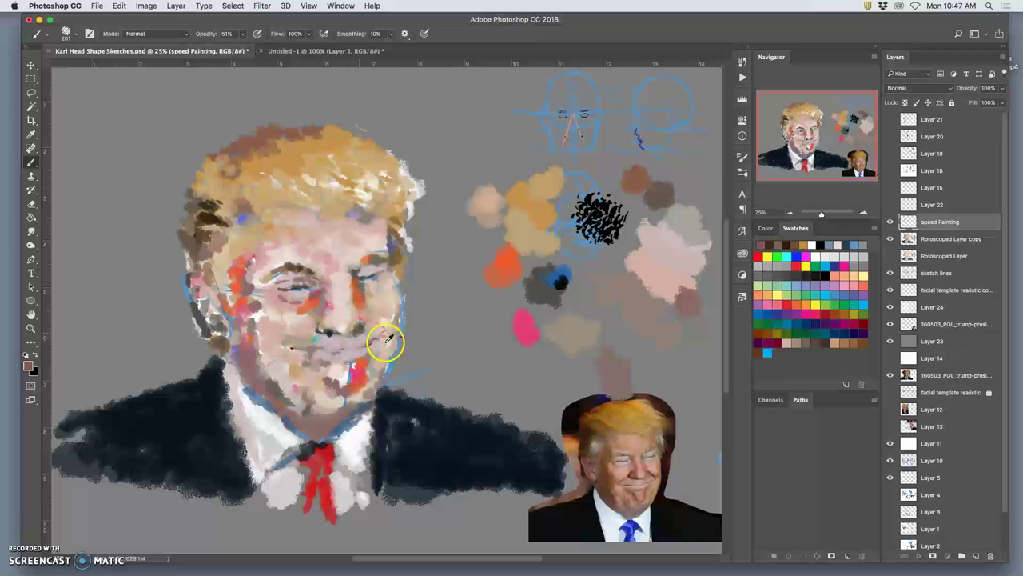
# Step: Paint the near temple and cheek with reddish, golden and orange tones sampled from the photo and the canvas
pyautogui.keyDown('alt'); pyautogui.click(600, 456); pyautogui.keyUp('alt')
pyautogui.moveTo(246, 275); pyautogui.dragTo(235, 297)
pyautogui.keyDown('alt'); pyautogui.click(506, 289); pyautogui.keyUp('alt')
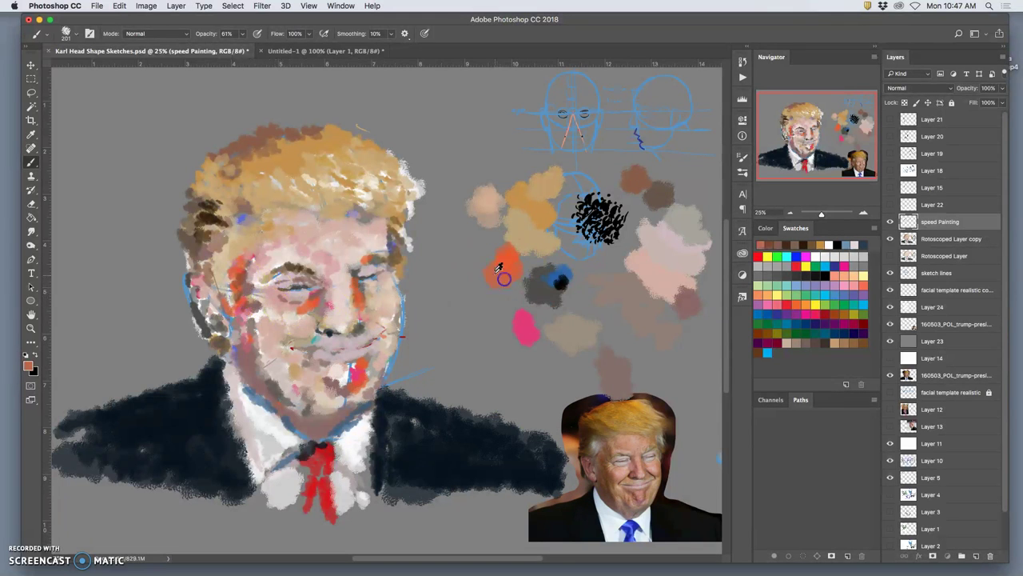
pyautogui.keyDown('alt'); pyautogui.click(531, 202); pyautogui.keyUp('alt')
pyautogui.click(291, 298)
pyautogui.moveTo(290, 298)
pyautogui.mouseDown()
pyautogui.moveTo(247, 291)
pyautogui.moveTo(248, 341)
pyautogui.mouseUp()
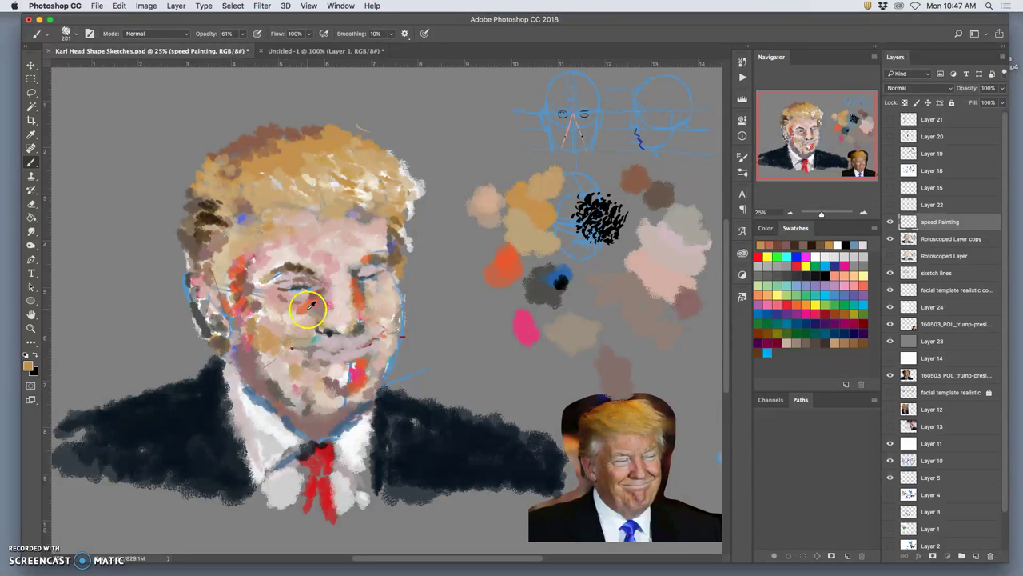
pyautogui.keyDown('alt'); pyautogui.click(280, 345); pyautogui.keyUp('alt')
pyautogui.moveTo(263, 331)
pyautogui.mouseDown()
pyautogui.moveTo(258, 322)
pyautogui.moveTo(276, 333)
pyautogui.moveTo(267, 346)
pyautogui.mouseUp()
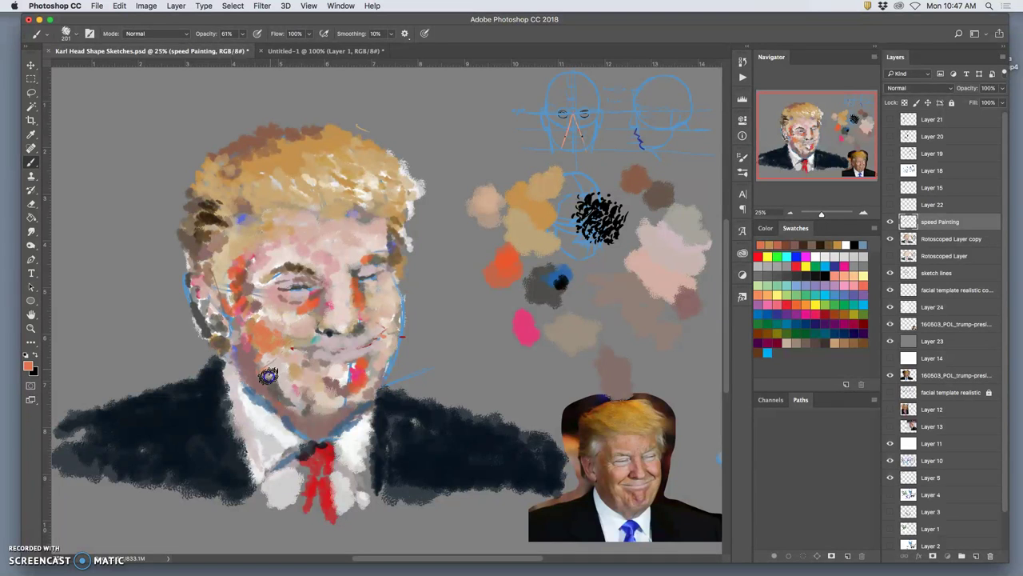
# Step: Paint orange strokes on the far cheek, under the far eye and around the far side of the mouth and chin
pyautogui.click(407, 347)
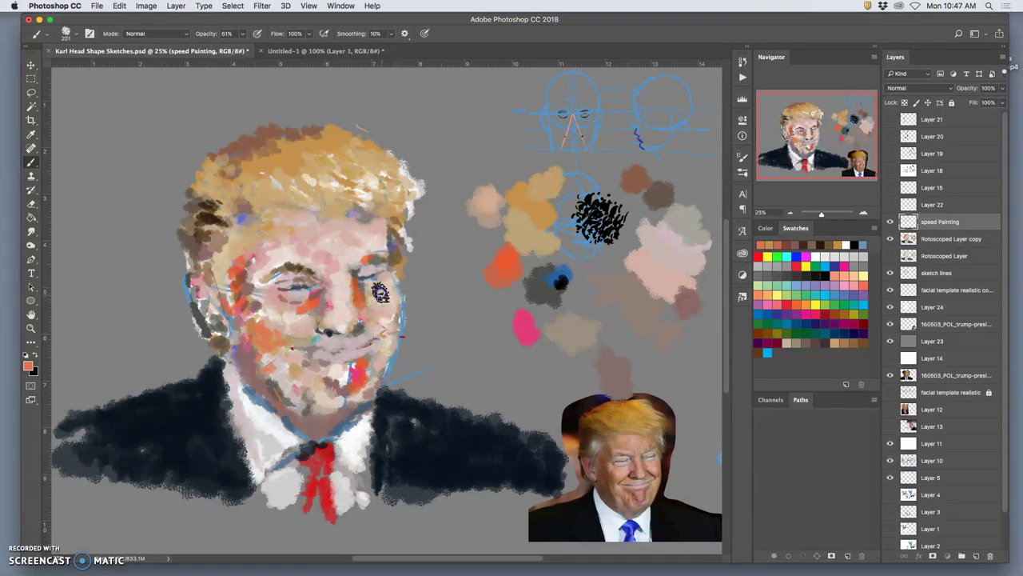
pyautogui.moveTo(389, 292)
pyautogui.mouseDown()
pyautogui.moveTo(399, 328)
pyautogui.moveTo(389, 295)
pyautogui.mouseUp()
pyautogui.moveTo(386, 342)
pyautogui.mouseDown()
pyautogui.moveTo(368, 384)
pyautogui.moveTo(366, 363)
pyautogui.moveTo(354, 388)
pyautogui.mouseUp()
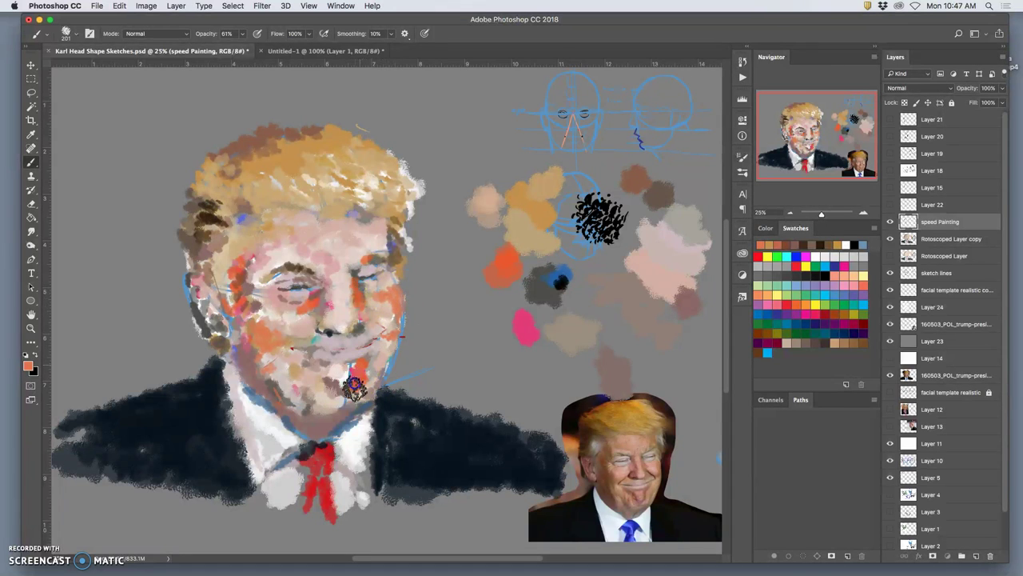
pyautogui.click(342, 392)
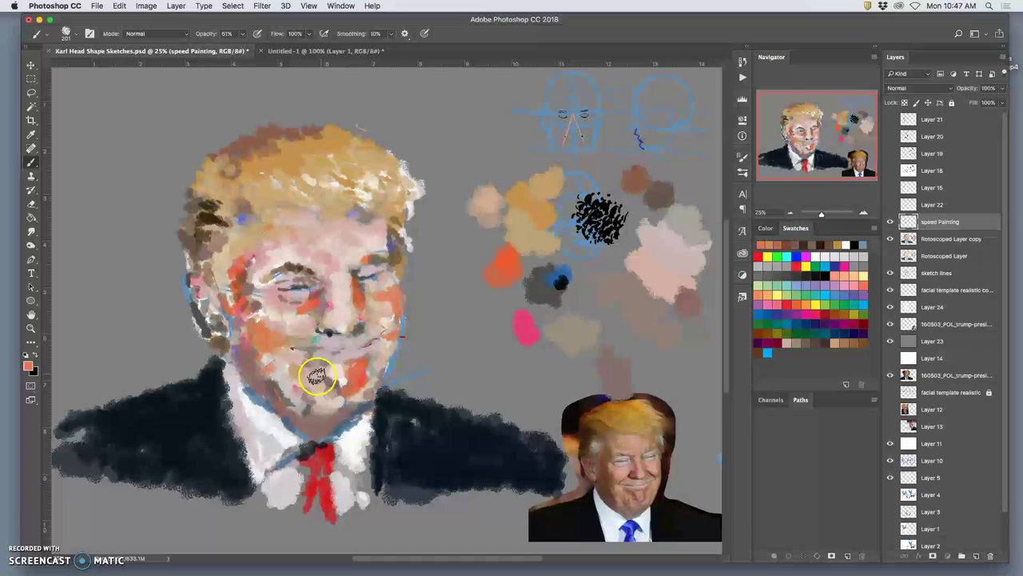
pyautogui.moveTo(348, 368)
pyautogui.mouseDown()
pyautogui.moveTo(374, 350)
pyautogui.moveTo(338, 367)
pyautogui.moveTo(316, 362)
pyautogui.moveTo(341, 341)
pyautogui.moveTo(323, 334)
pyautogui.moveTo(333, 330)
pyautogui.moveTo(329, 311)
pyautogui.moveTo(336, 327)
pyautogui.moveTo(329, 314)
pyautogui.moveTo(318, 331)
pyautogui.moveTo(333, 302)
pyautogui.mouseUp()
# Step: Sample pink and red-orange from the painted face and add strokes to the chin and below the lower lip
pyautogui.keyDown('alt'); pyautogui.click(334, 300); pyautogui.keyUp('alt')
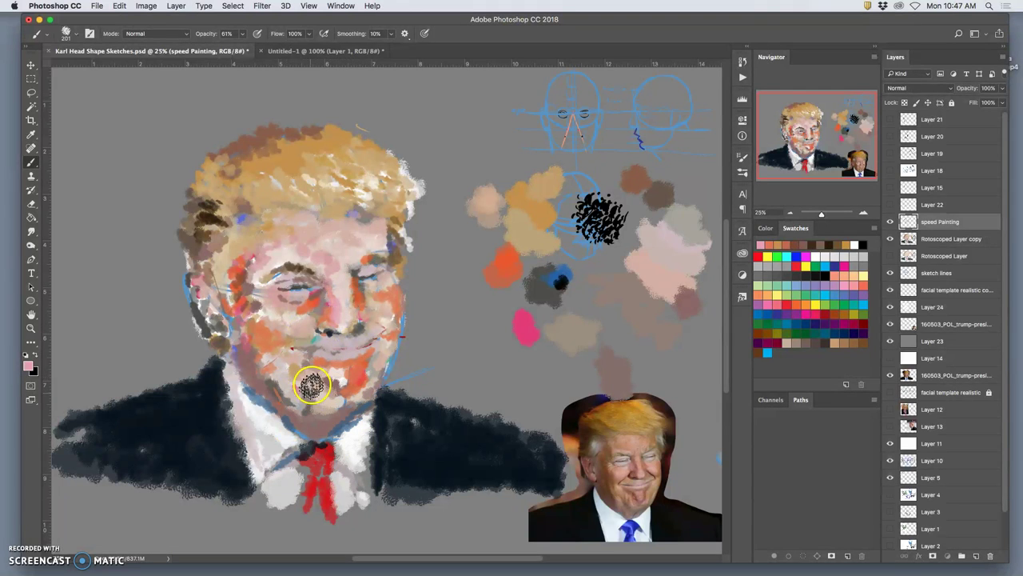
pyautogui.moveTo(312, 385)
pyautogui.mouseDown()
pyautogui.moveTo(309, 365)
pyautogui.moveTo(364, 376)
pyautogui.mouseUp()
pyautogui.keyDown('alt'); pyautogui.click(336, 372); pyautogui.keyUp('alt')
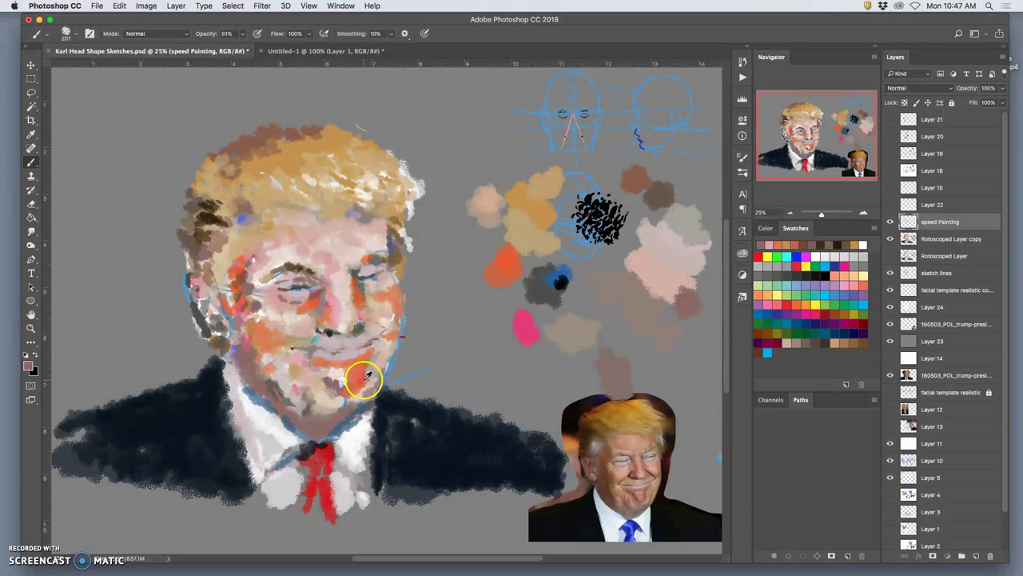
pyautogui.keyDown('alt'); pyautogui.click(364, 379); pyautogui.keyUp('alt')
pyautogui.moveTo(304, 356); pyautogui.dragTo(313, 364)
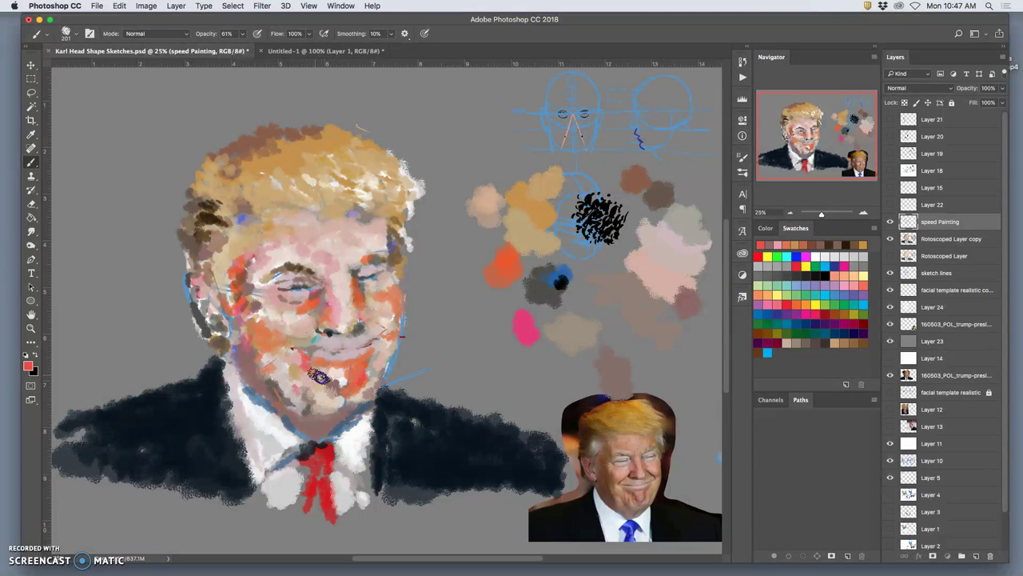
# Step: Paint mauve shading sampled from the color swatches on the chin, and strengthen the blue-gray shadow under the jaw
pyautogui.keyDown('alt'); pyautogui.click(688, 307); pyautogui.keyUp('alt')
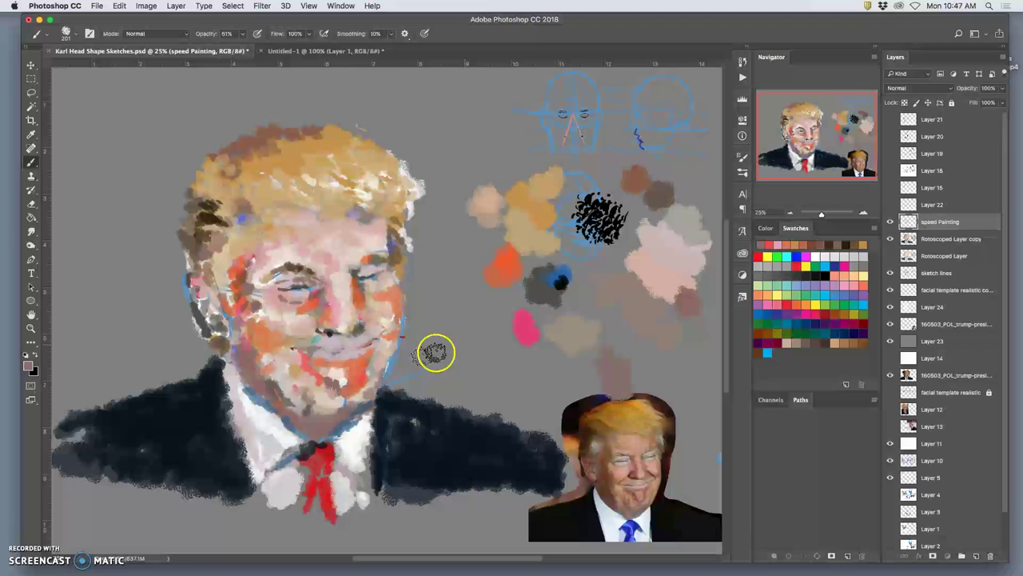
pyautogui.moveTo(315, 390); pyautogui.dragTo(316, 382)
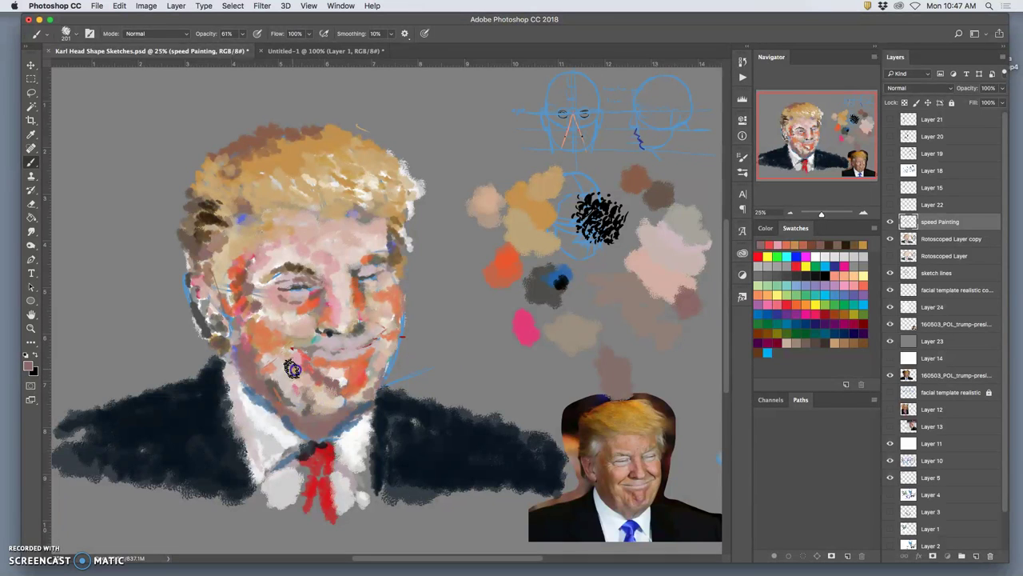
pyautogui.moveTo(312, 393)
pyautogui.mouseDown()
pyautogui.moveTo(314, 424)
pyautogui.moveTo(361, 409)
pyautogui.moveTo(309, 411)
pyautogui.moveTo(342, 420)
pyautogui.mouseUp()
pyautogui.keyDown('alt'); pyautogui.click(345, 415); pyautogui.keyUp('alt')
pyautogui.keyDown('alt'); pyautogui.click(360, 414); pyautogui.keyUp('alt')
pyautogui.keyDown('alt'); pyautogui.click(310, 411); pyautogui.keyUp('alt')
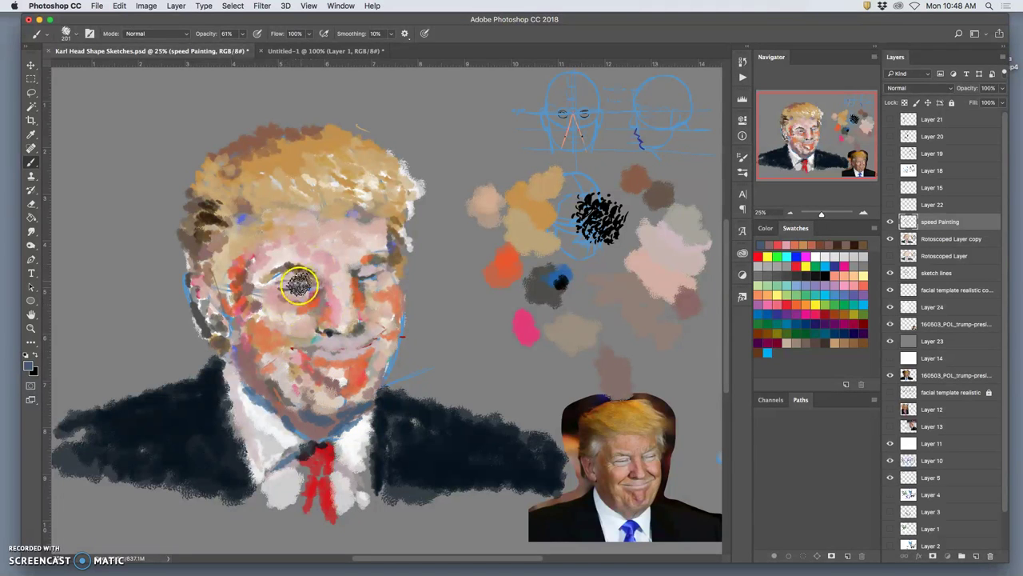
# Step: Paint sampled mauve and tan shadow tones along the near temple and the side of the forehead
pyautogui.moveTo(297, 285)
pyautogui.mouseDown()
pyautogui.moveTo(290, 262)
pyautogui.moveTo(245, 283)
pyautogui.moveTo(247, 255)
pyautogui.moveTo(258, 263)
pyautogui.moveTo(254, 241)
pyautogui.moveTo(231, 274)
pyautogui.mouseUp()
pyautogui.keyDown('alt'); pyautogui.click(244, 278); pyautogui.keyUp('alt')
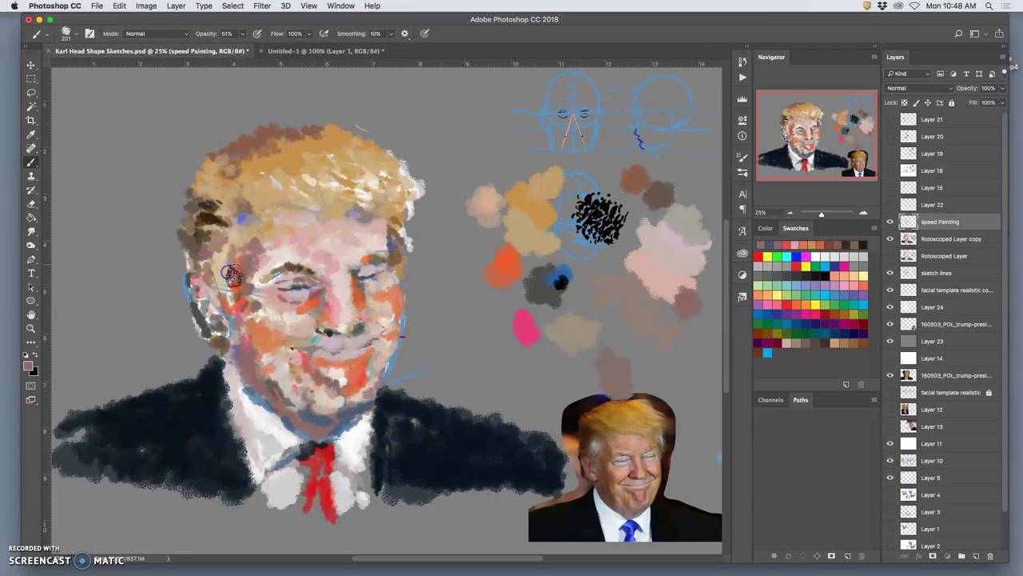
pyautogui.keyDown('alt'); pyautogui.click(216, 279); pyautogui.keyUp('alt')
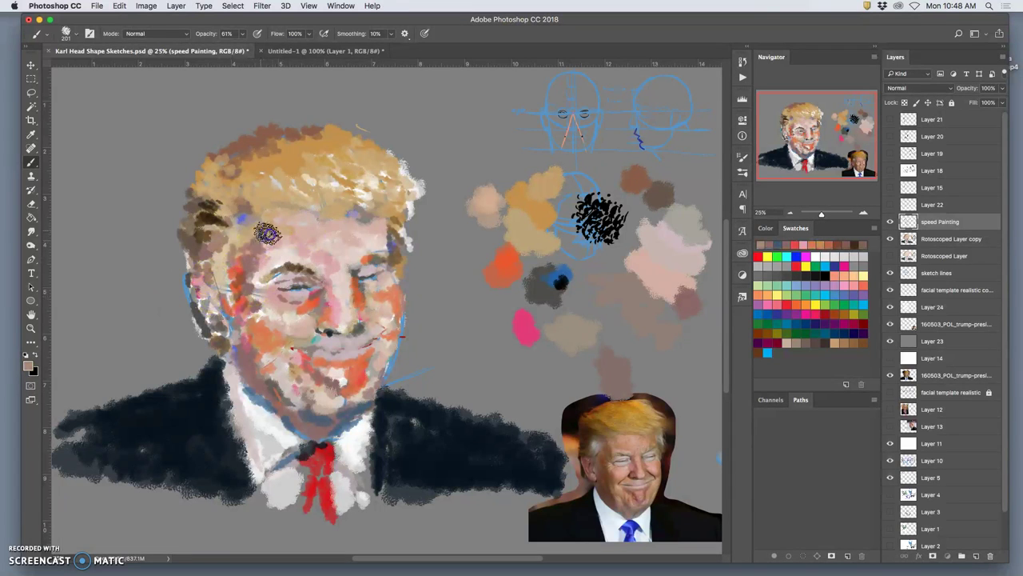